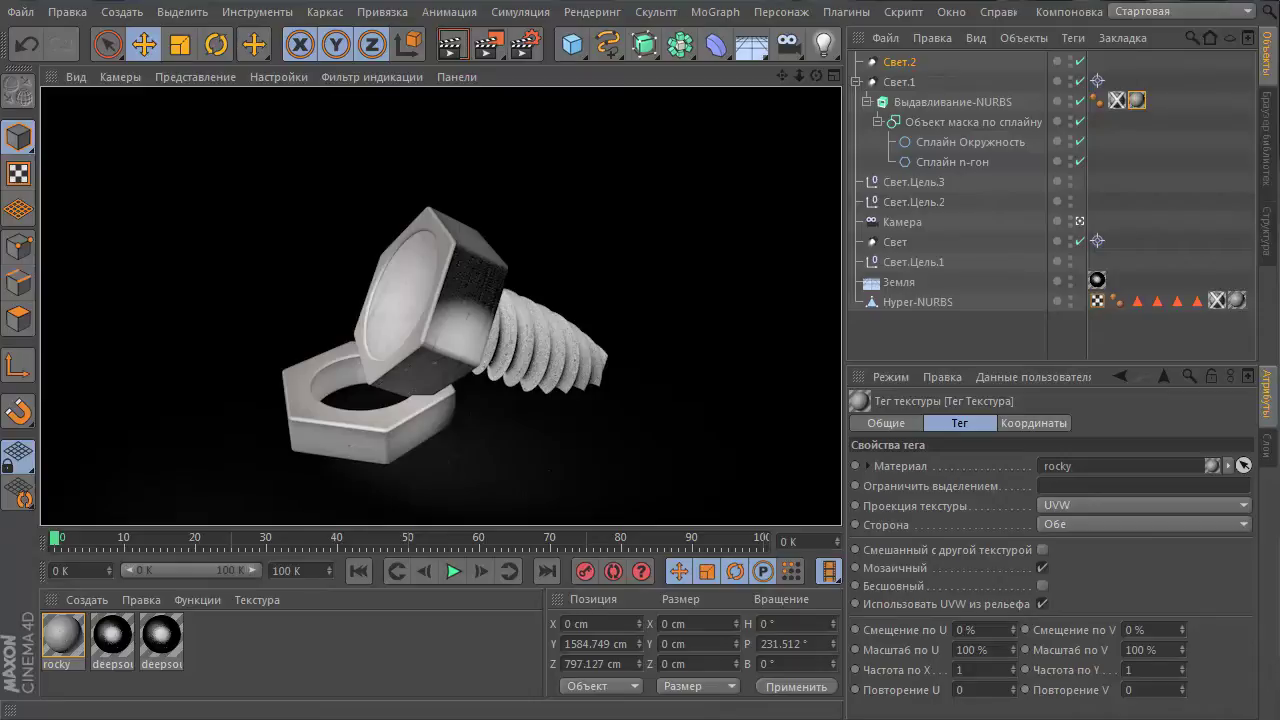
Step: Replace the finished bolt-and-nut scene with a new empty document via Ctrl+N
{"action": "key", "text": "ctrl+n"}
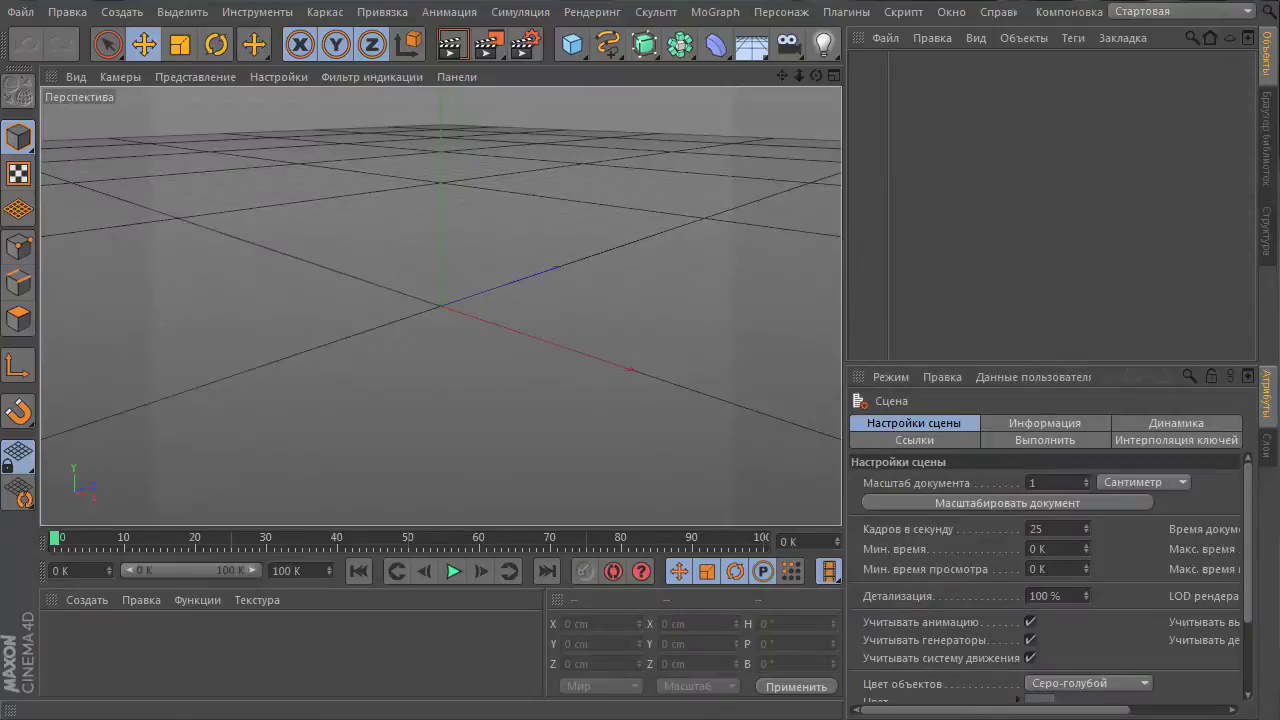
Step: Add an n-gon spline and a circle spline from the spline palette
{"action": "left_click", "coordinate": [607, 44]}
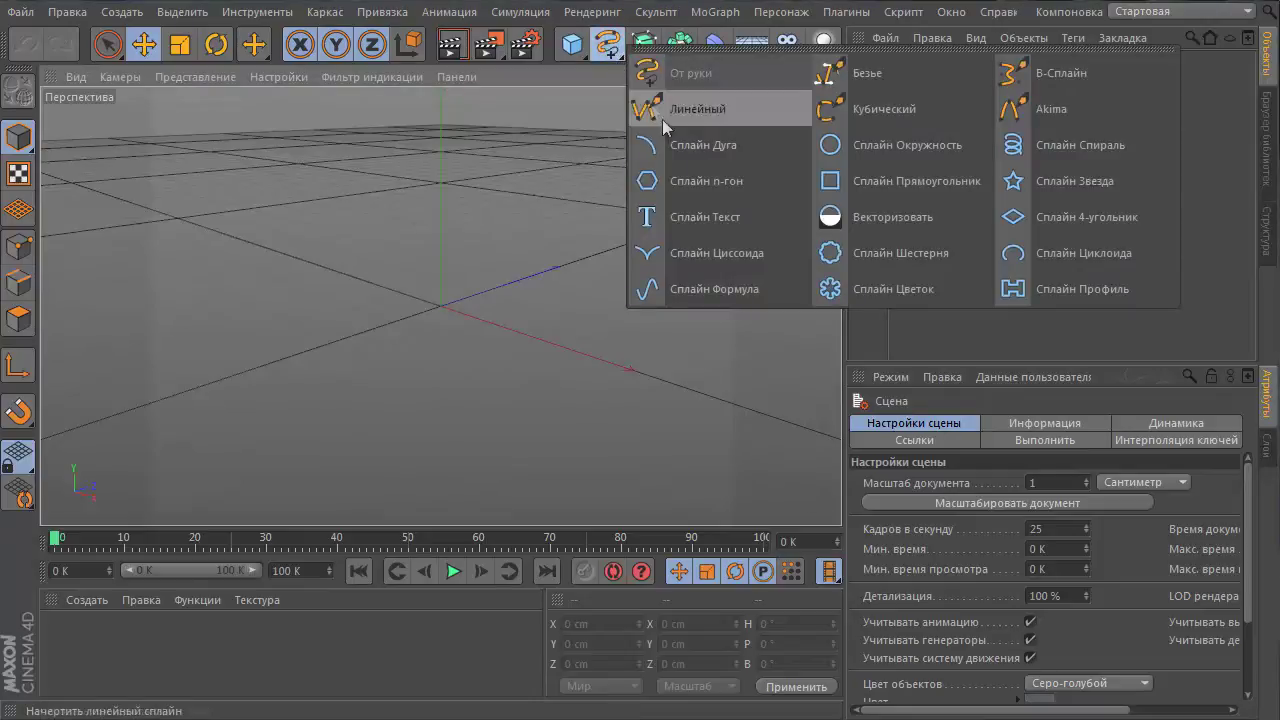
{"action": "left_click", "coordinate": [703, 189]}
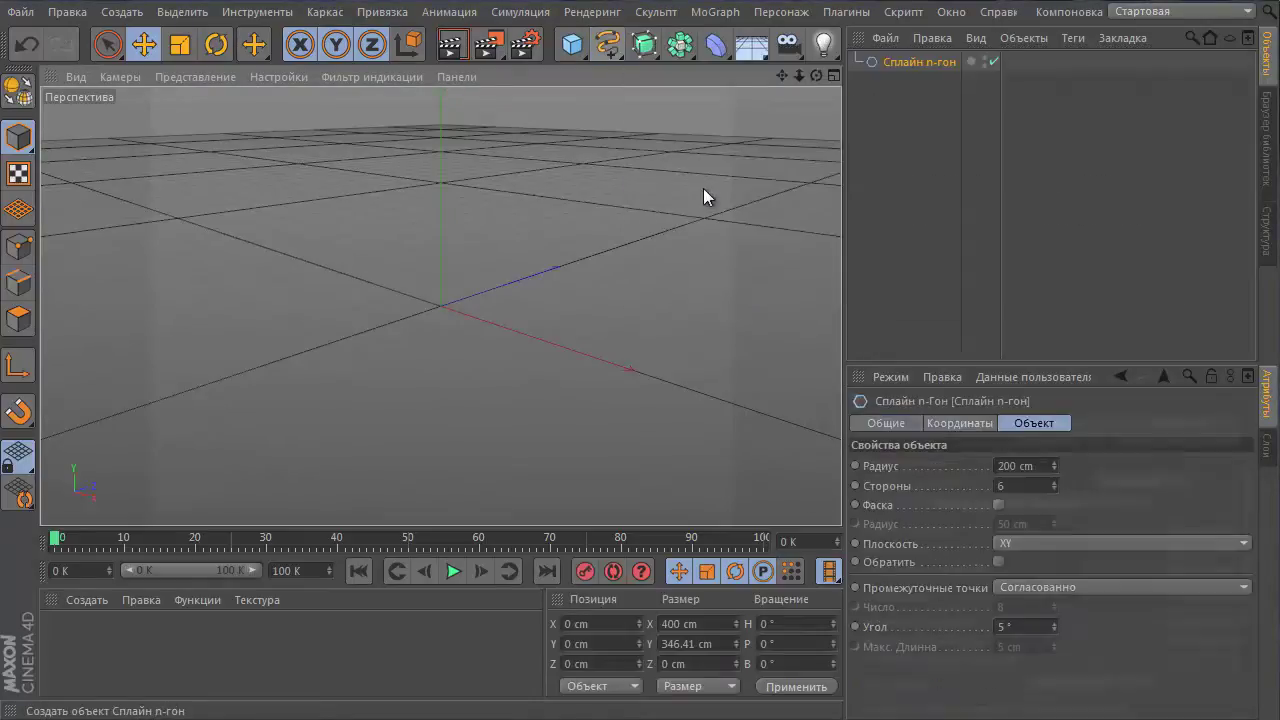
{"action": "left_click", "coordinate": [612, 46]}
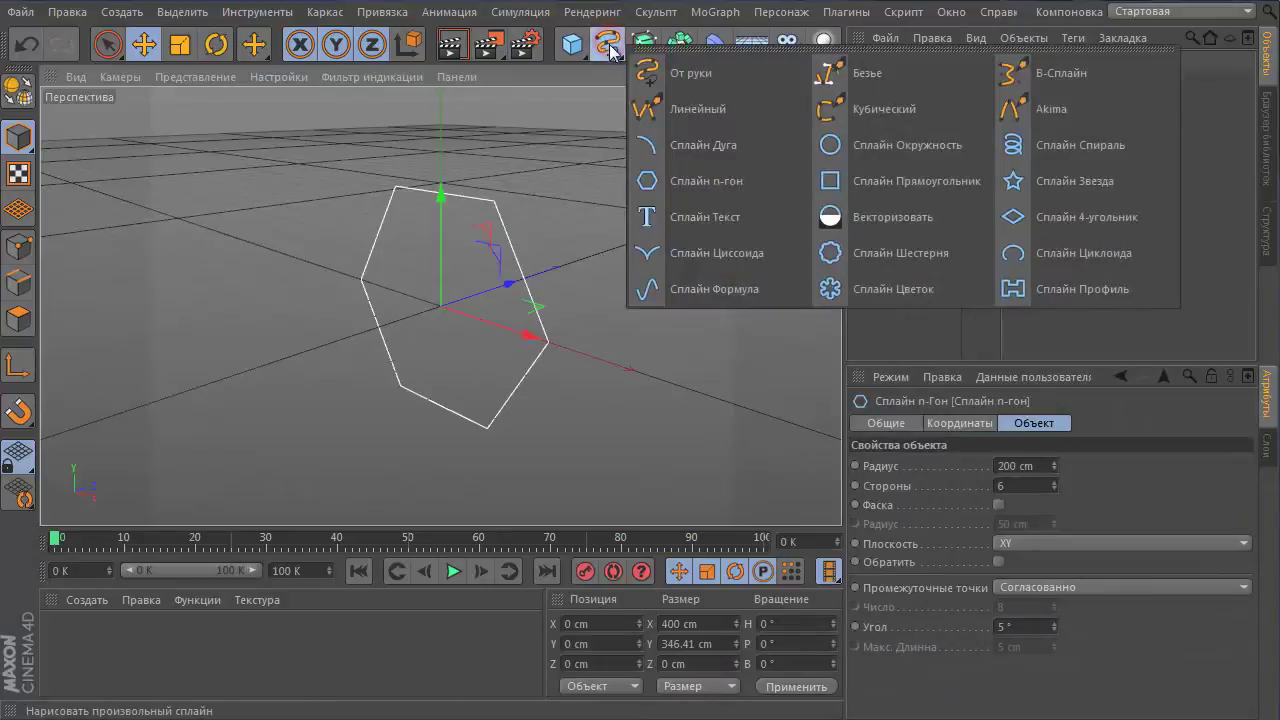
{"action": "left_click", "coordinate": [882, 143]}
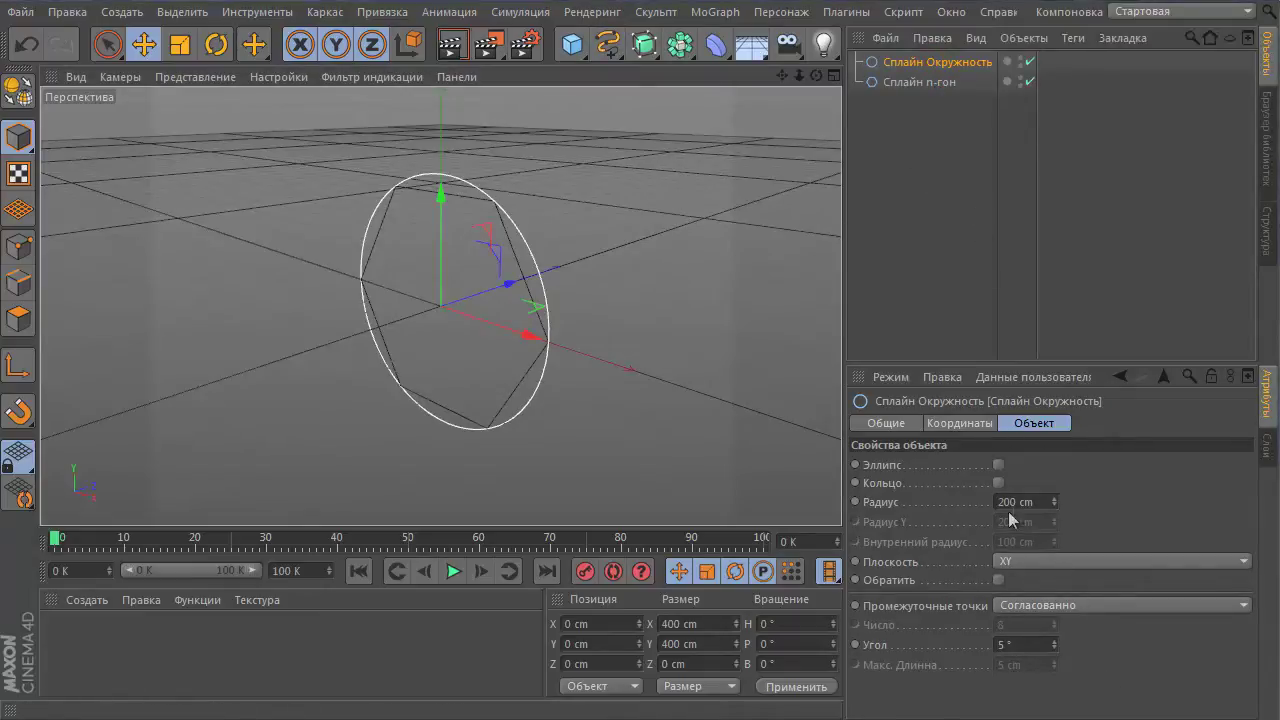
Step: Set the circle spline's radius to 150 cm
{"action": "left_click_drag", "start_coordinate": [1016, 502], "coordinate": [998, 504]}
{"action": "key", "text": "BackSpace"}
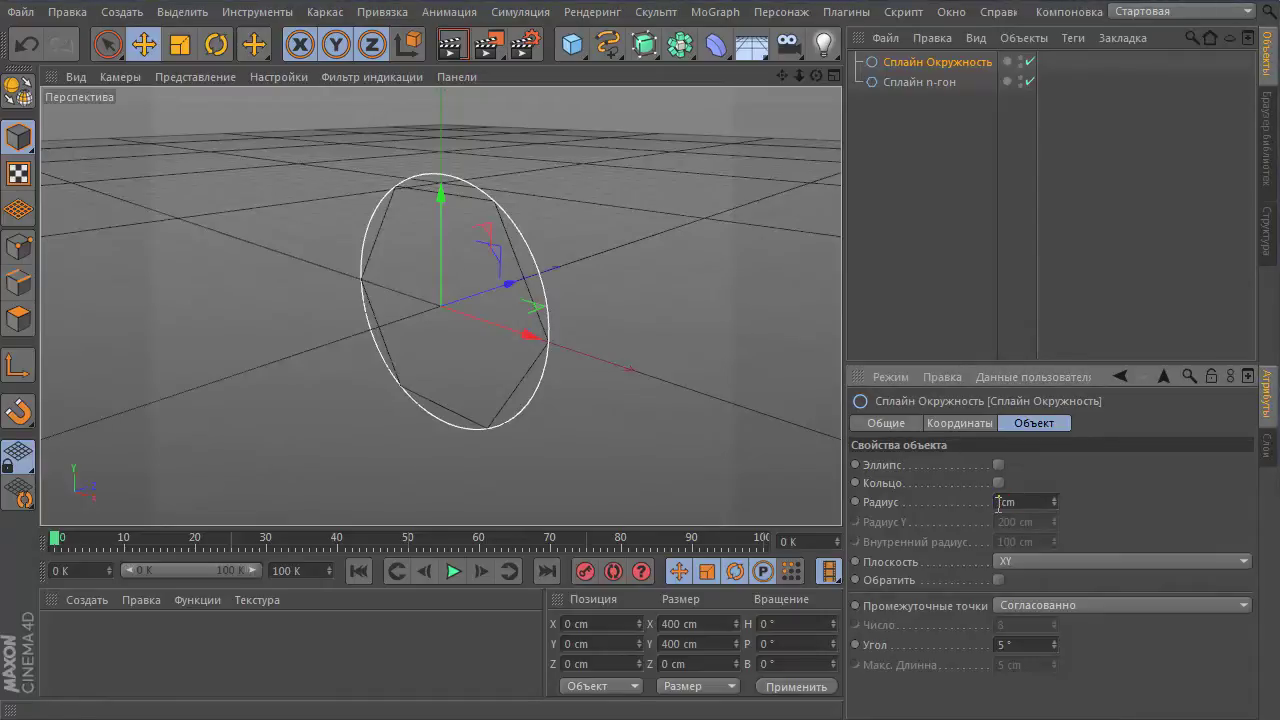
{"action": "type", "text": "150"}
{"action": "key", "text": "Return"}
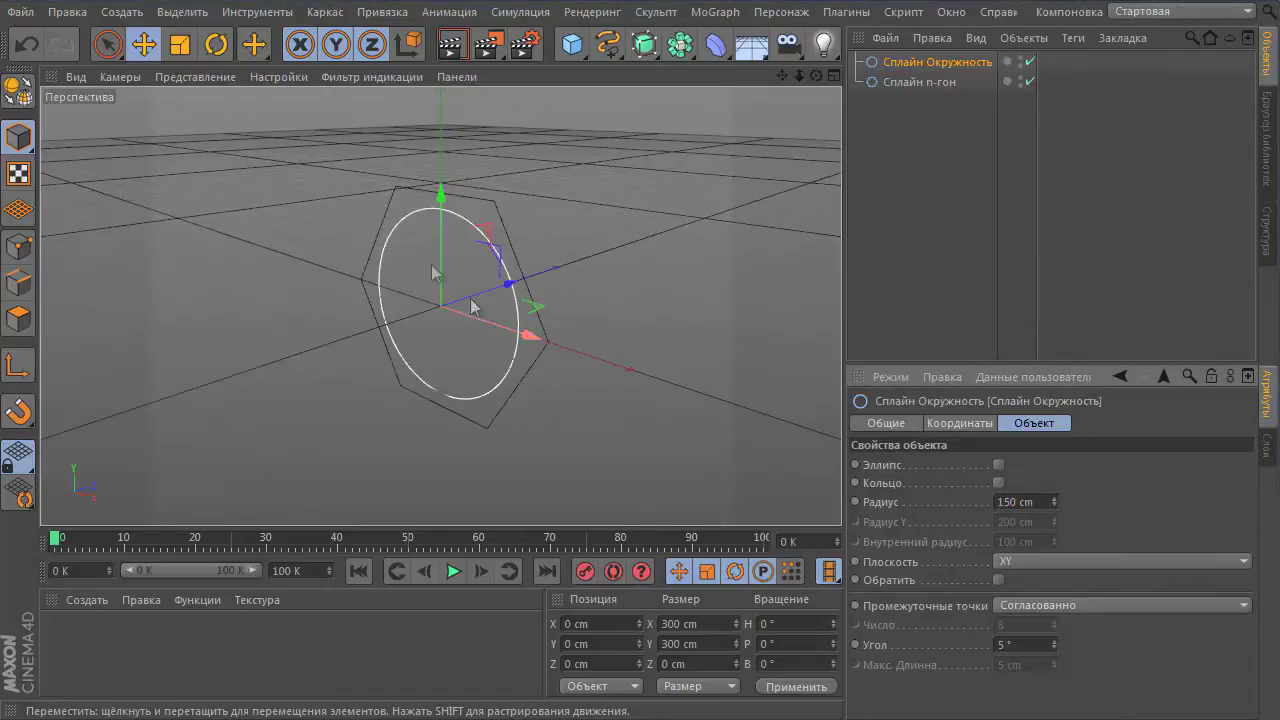
{"action": "mouse_move", "coordinate": [608, 257]}
{"action": "left_mouse_down", "text": "alt"}
{"action": "mouse_move", "coordinate": [694, 271]}
{"action": "mouse_move", "coordinate": [749, 263]}
{"action": "mouse_move", "coordinate": [729, 269]}
{"action": "left_mouse_up", "text": "alt"}
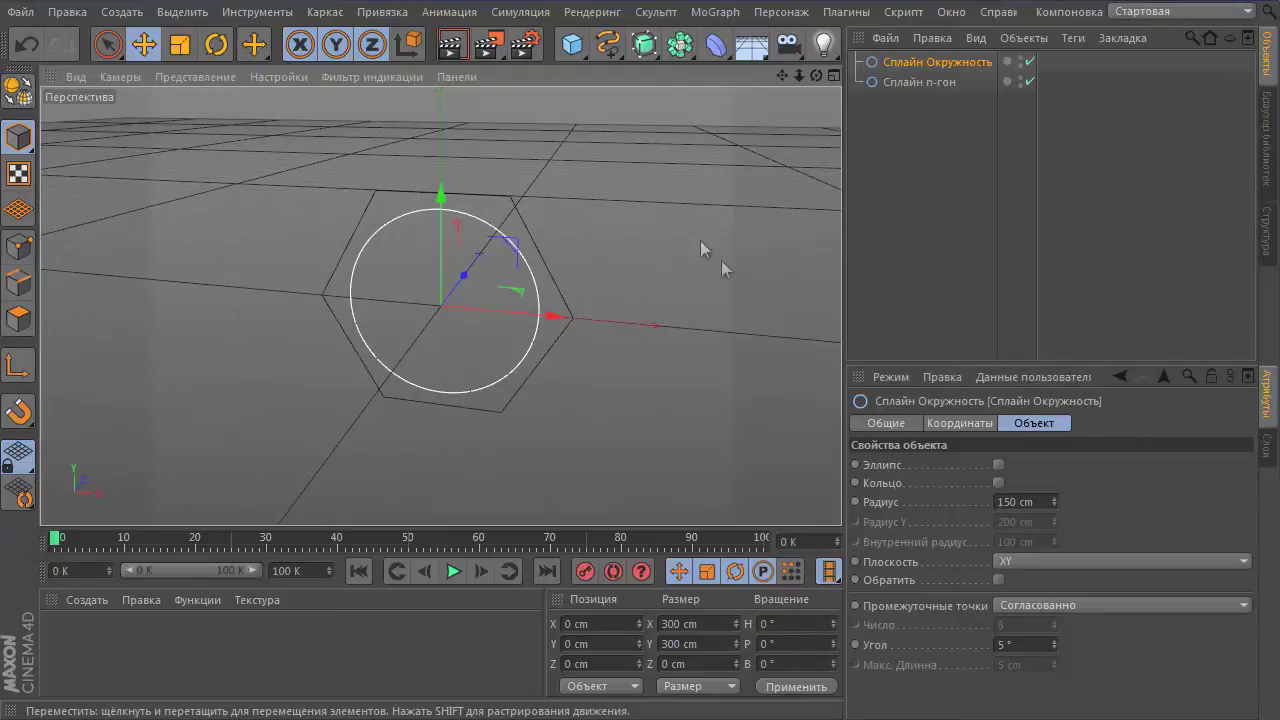
{"action": "left_click", "coordinate": [679, 50]}
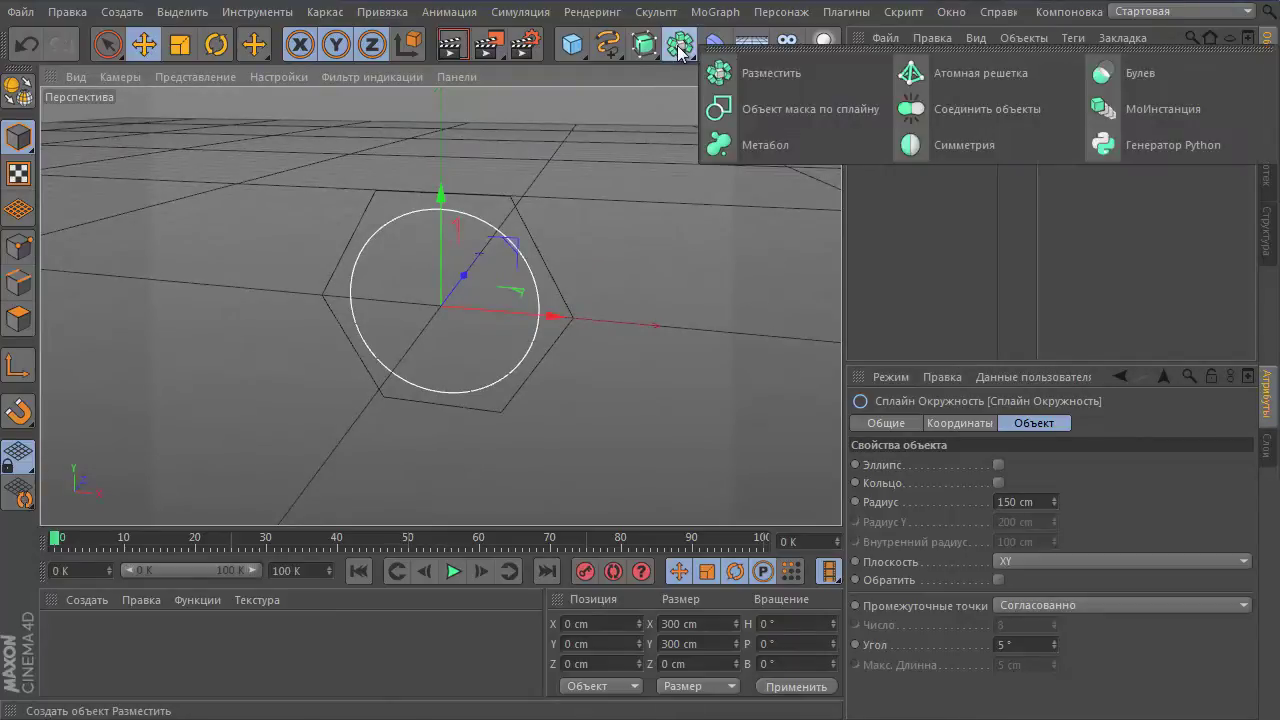
Step: Add a Spline Mask holding the circle and n-gon splines, plus an Extrude NURBS object
{"action": "left_click", "coordinate": [753, 110]}
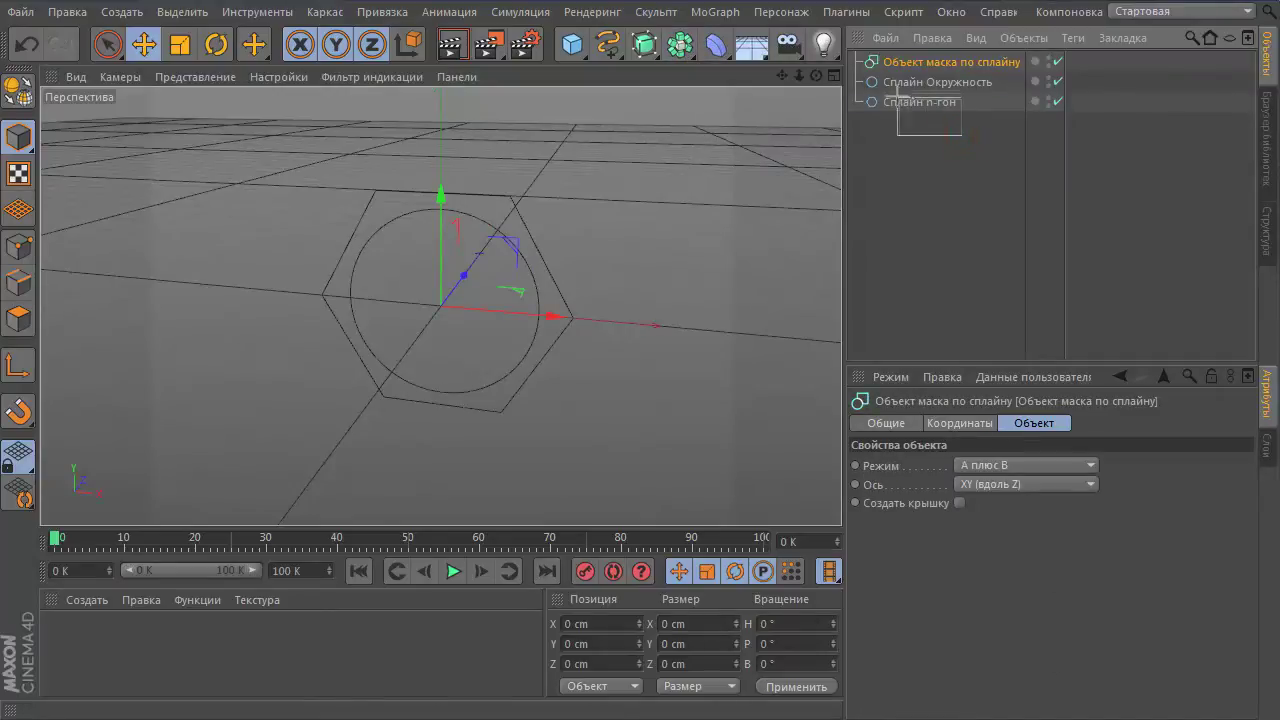
{"action": "mouse_move", "coordinate": [941, 125]}
{"action": "left_mouse_down"}
{"action": "mouse_move", "coordinate": [899, 93]}
{"action": "mouse_move", "coordinate": [903, 64]}
{"action": "left_mouse_up"}
{"action": "mouse_move", "coordinate": [636, 225]}
{"action": "left_mouse_down", "text": "alt"}
{"action": "mouse_move", "coordinate": [523, 251]}
{"action": "mouse_move", "coordinate": [767, 476]}
{"action": "left_mouse_up", "text": "alt"}
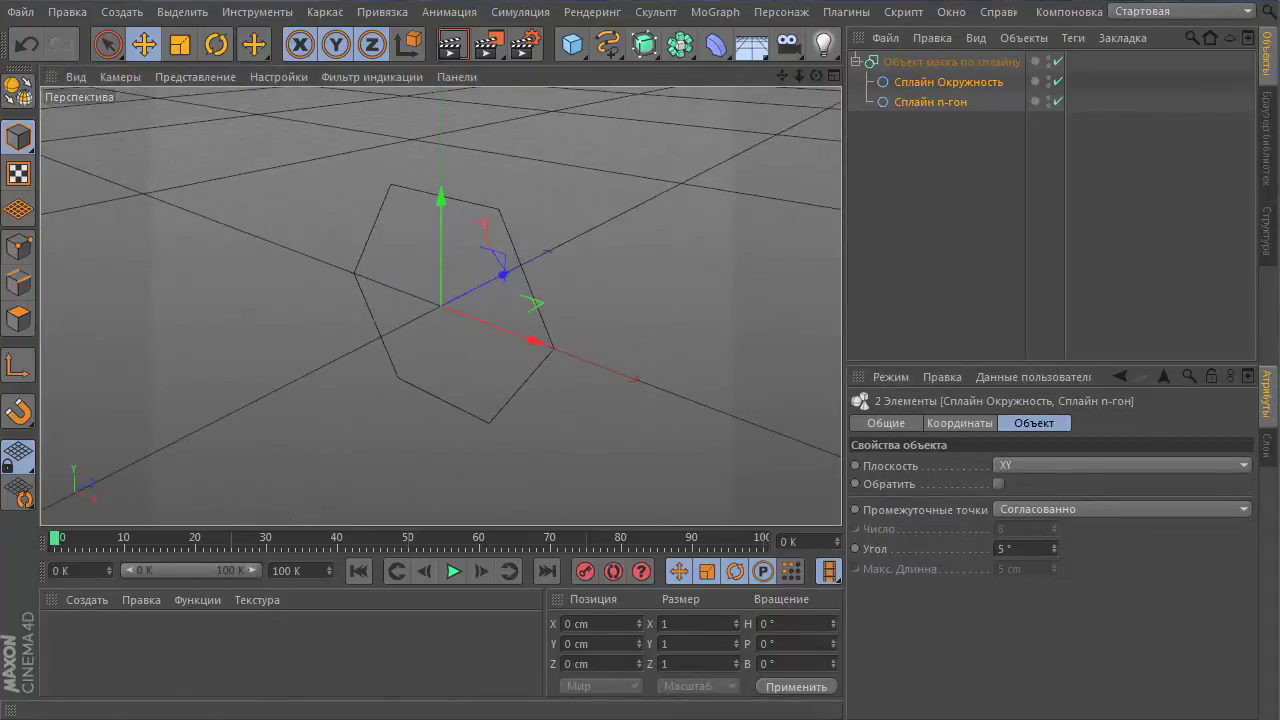
{"action": "left_click", "coordinate": [647, 47]}
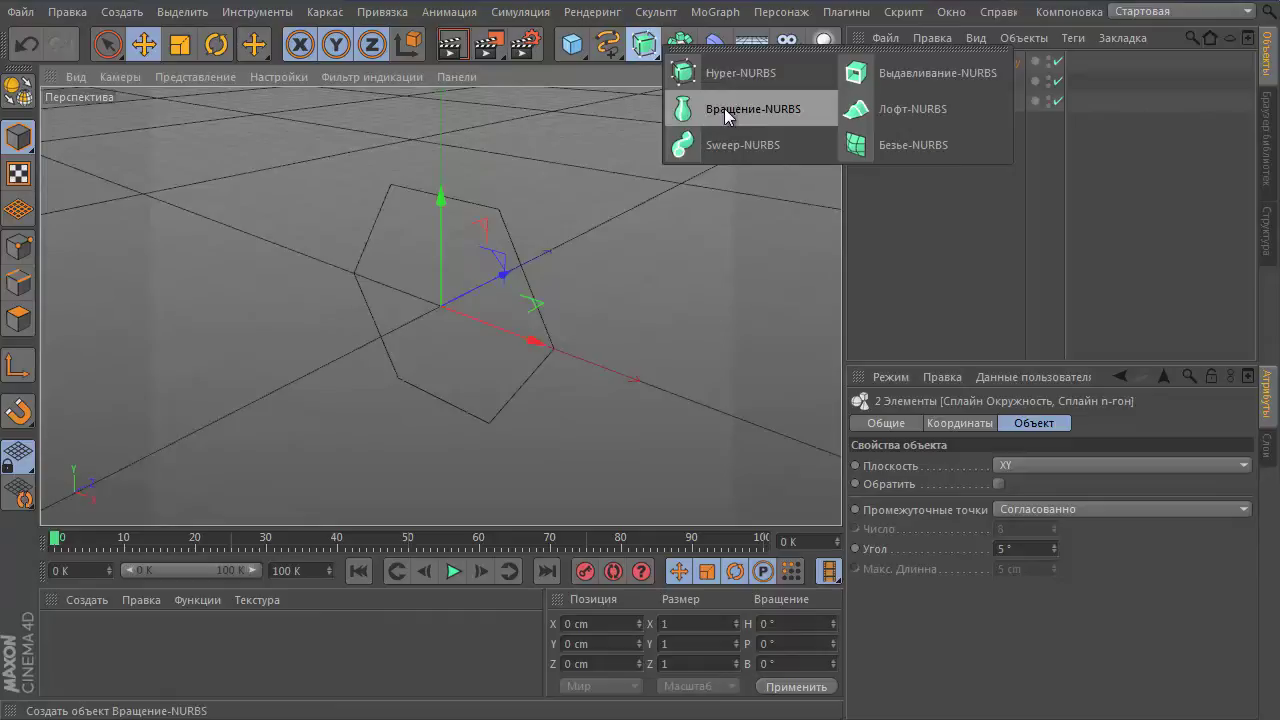
{"action": "left_click", "coordinate": [930, 73]}
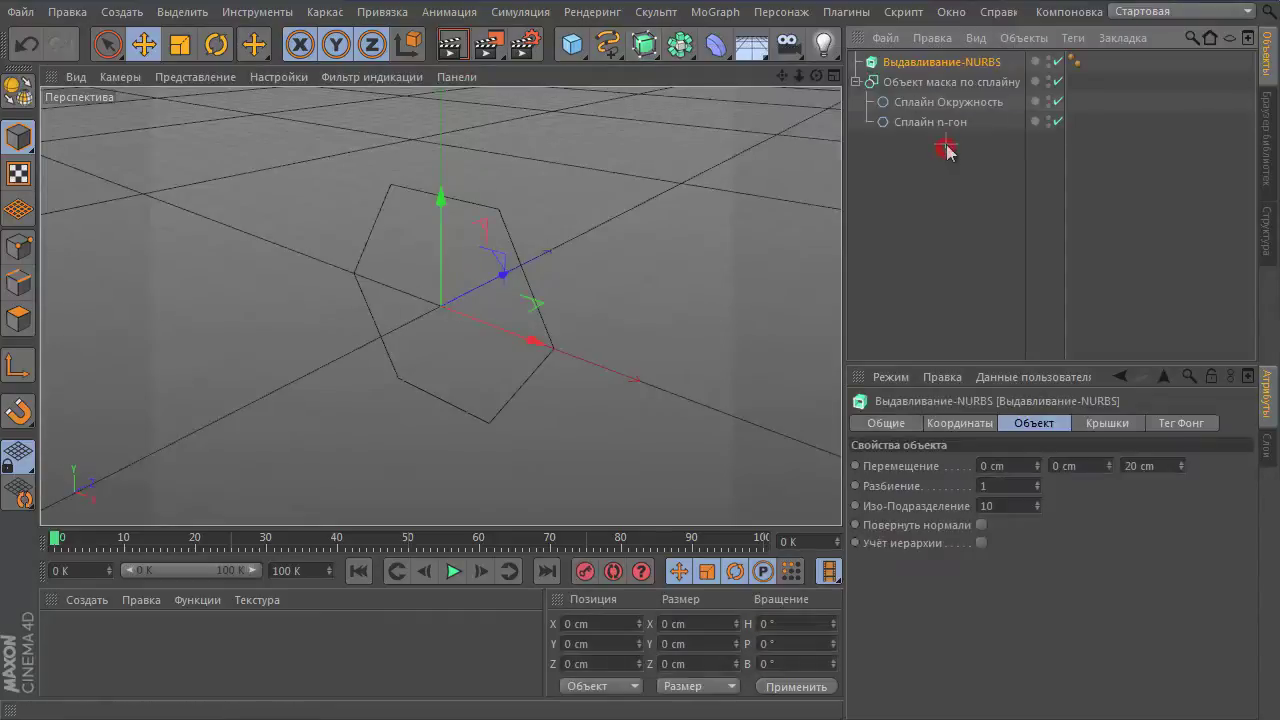
Step: Nest the Spline Mask under the Extrude NURBS object
{"action": "left_click", "coordinate": [946, 150]}
{"action": "left_click_drag", "start_coordinate": [908, 81], "coordinate": [925, 62]}
{"action": "mouse_move", "coordinate": [537, 270]}
{"action": "left_mouse_down", "text": "alt"}
{"action": "mouse_move", "coordinate": [503, 280]}
{"action": "mouse_move", "coordinate": [490, 407]}
{"action": "mouse_move", "coordinate": [445, 263]}
{"action": "mouse_move", "coordinate": [683, 257]}
{"action": "mouse_move", "coordinate": [789, 214]}
{"action": "mouse_move", "coordinate": [443, 247]}
{"action": "mouse_move", "coordinate": [743, 240]}
{"action": "mouse_move", "coordinate": [654, 263]}
{"action": "mouse_move", "coordinate": [598, 255]}
{"action": "left_mouse_up", "text": "alt"}
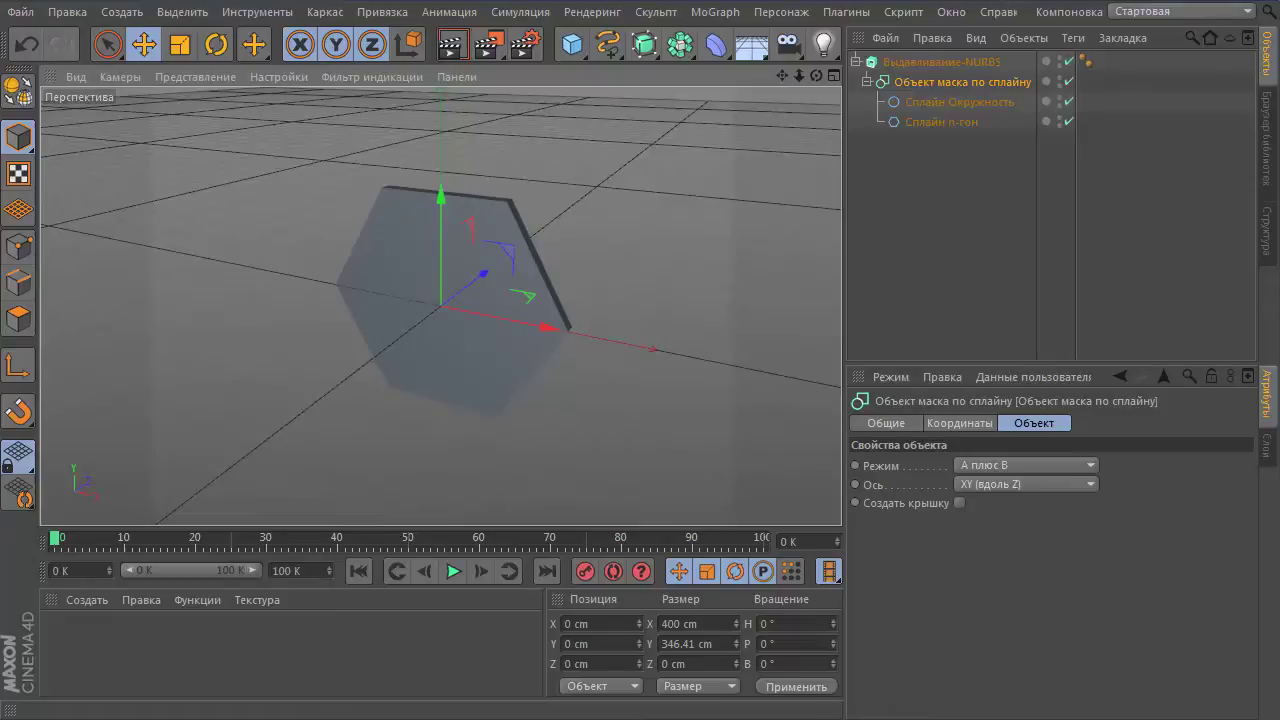
Step: Set the Spline Mask's axis to XZ (along Y) so the hexagonal ring lies flat
{"action": "left_click", "coordinate": [941, 83]}
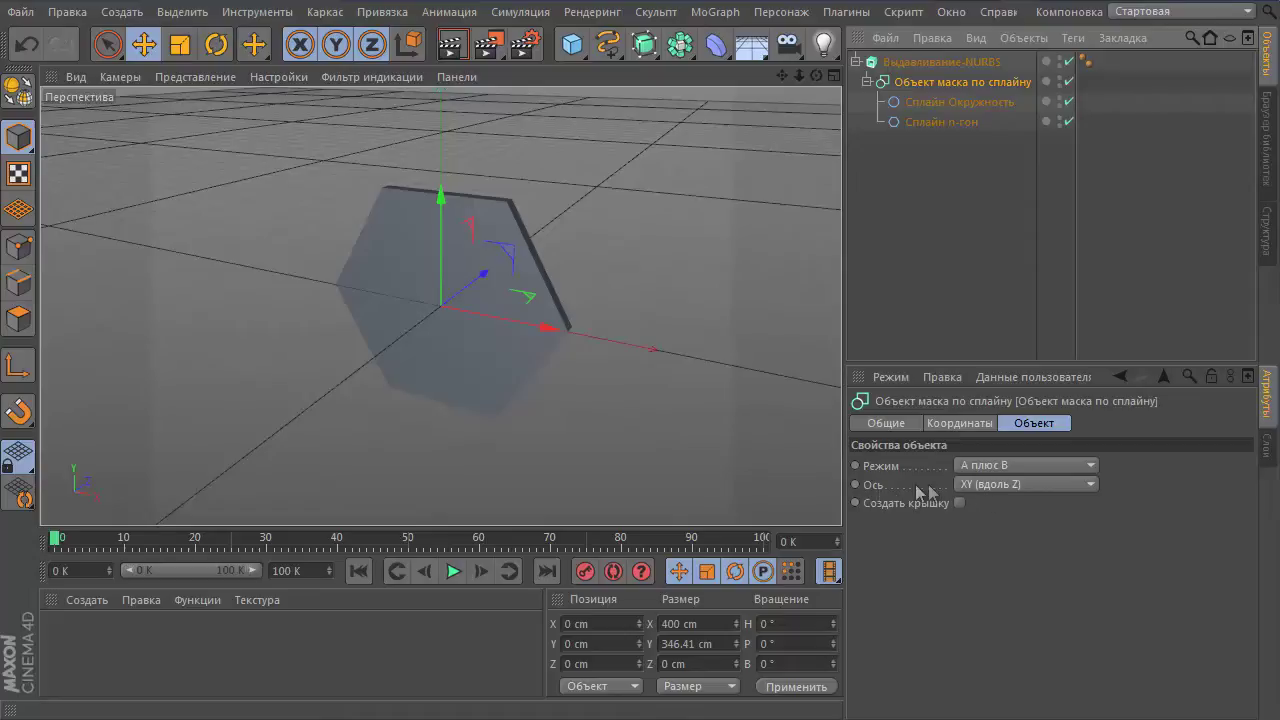
{"action": "left_click", "coordinate": [1000, 484]}
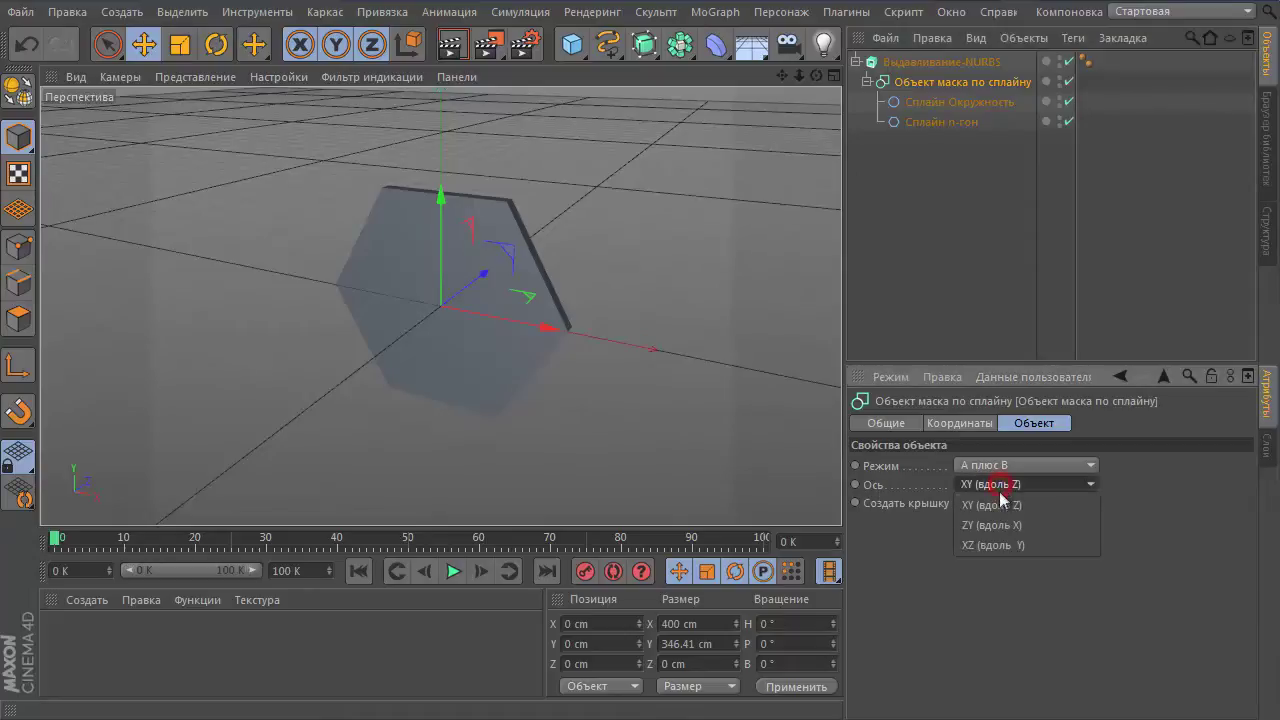
{"action": "left_click", "coordinate": [998, 544]}
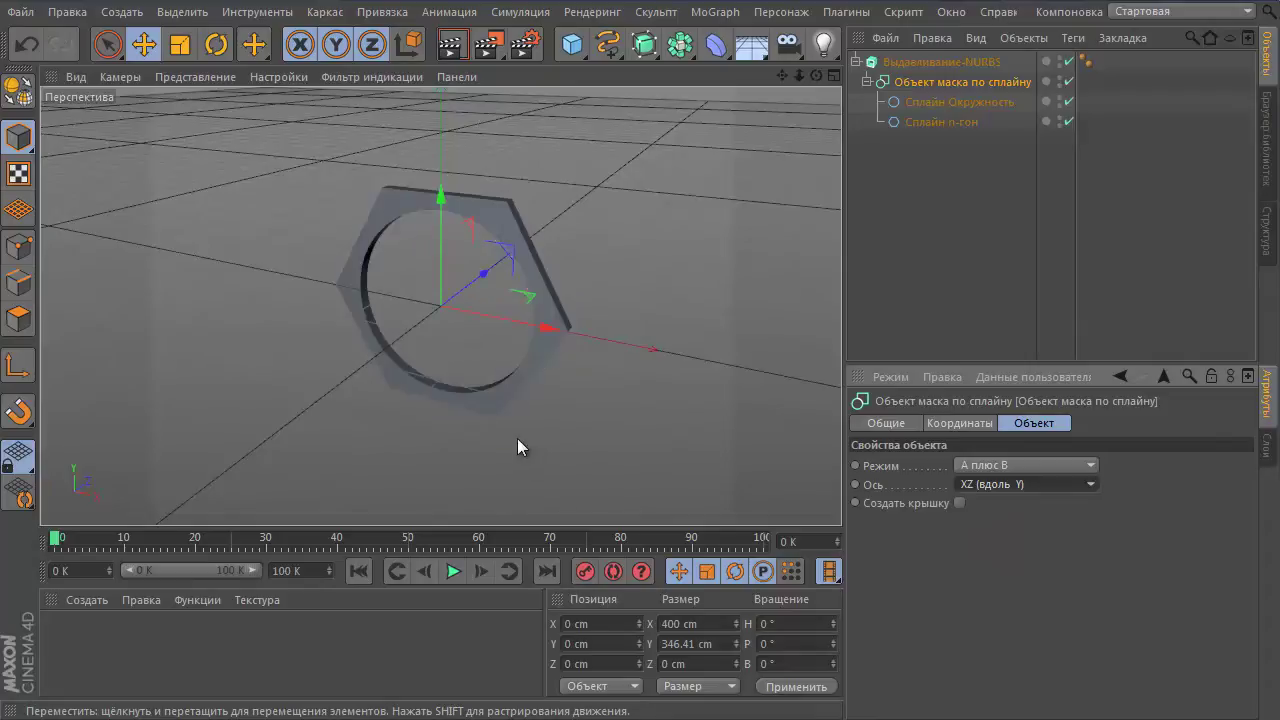
{"action": "mouse_move", "coordinate": [684, 405]}
{"action": "left_mouse_down", "text": "alt"}
{"action": "mouse_move", "coordinate": [614, 386]}
{"action": "mouse_move", "coordinate": [357, 374]}
{"action": "mouse_move", "coordinate": [751, 434]}
{"action": "mouse_move", "coordinate": [775, 390]}
{"action": "left_mouse_up", "text": "alt"}
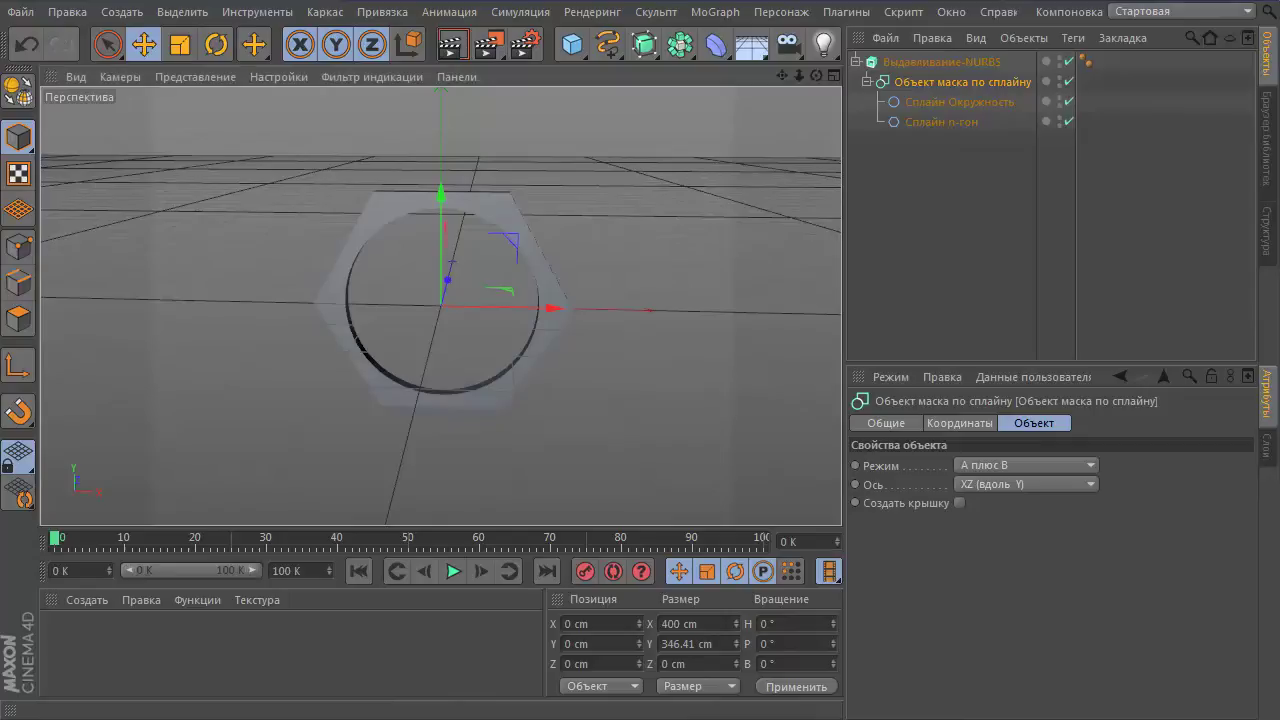
{"action": "left_click", "coordinate": [940, 62]}
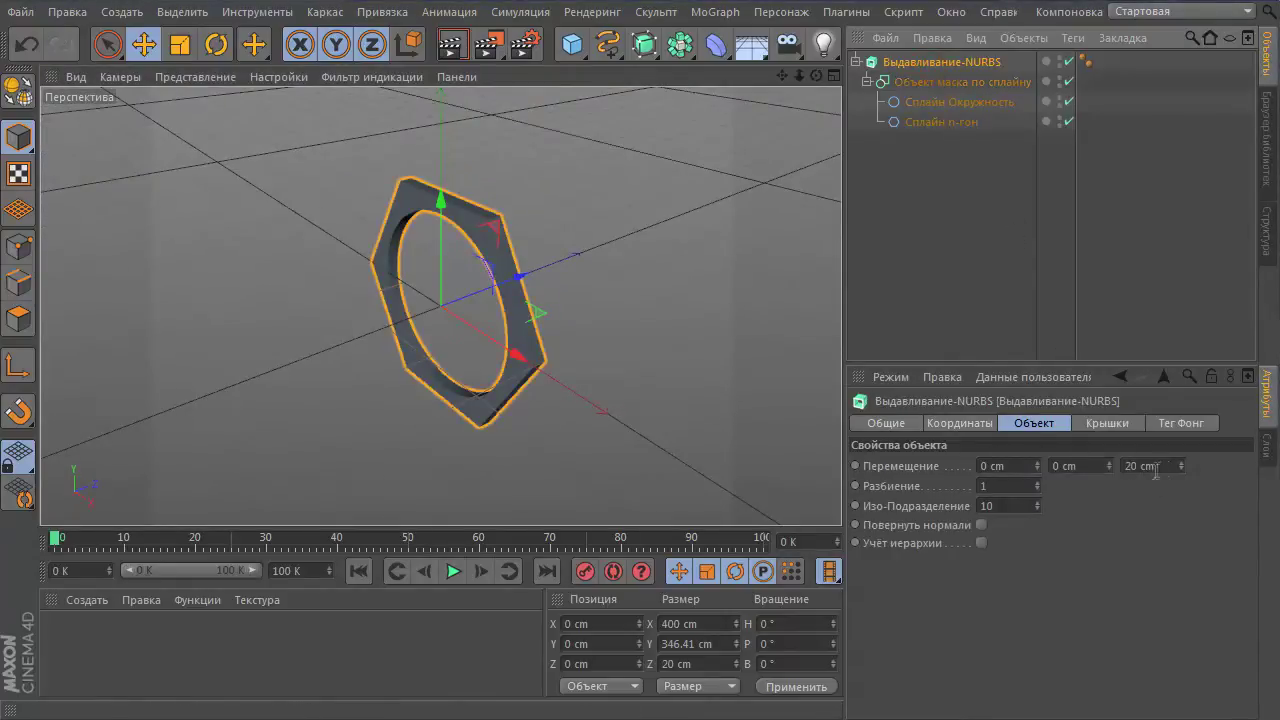
Step: Set the extrusion depth to 130 cm and give both start and end caps Cap and Fillet
{"action": "left_click_drag", "start_coordinate": [1179, 466], "coordinate": [1181, 461]}
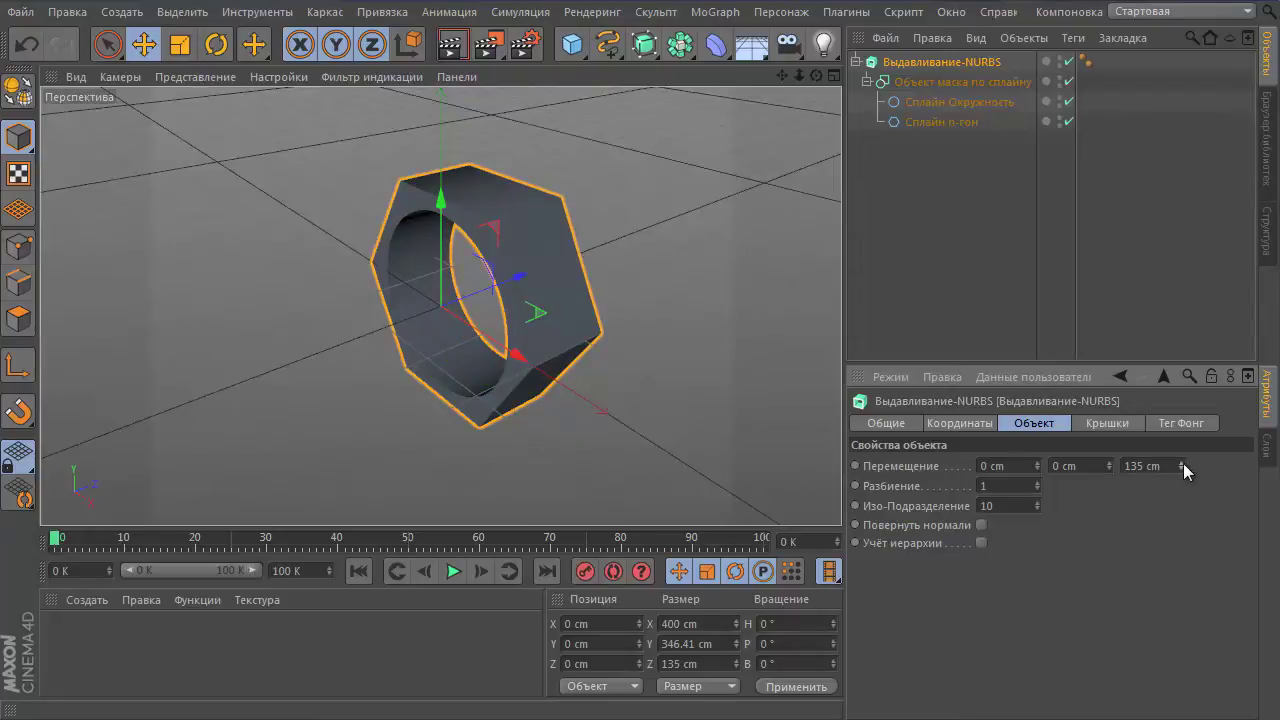
{"action": "left_click_drag", "start_coordinate": [1181, 463], "coordinate": [1182, 472]}
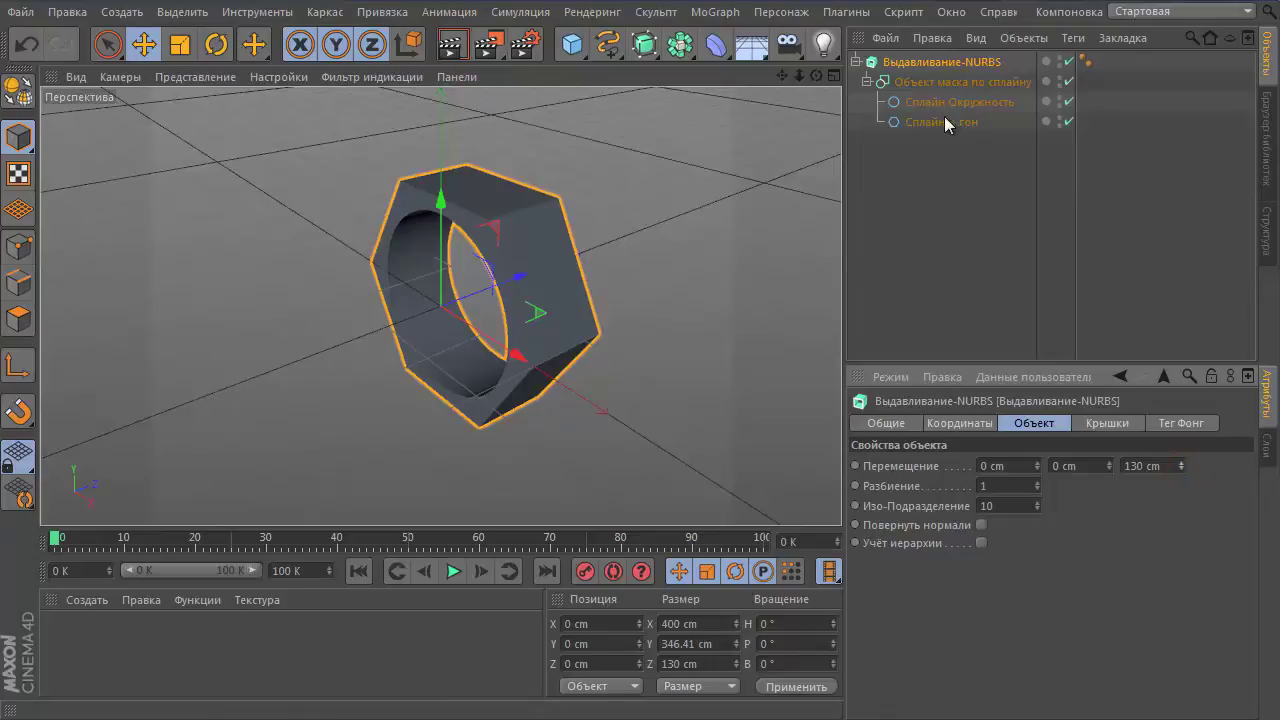
{"action": "left_click", "coordinate": [1093, 424]}
{"action": "left_click", "coordinate": [1034, 465]}
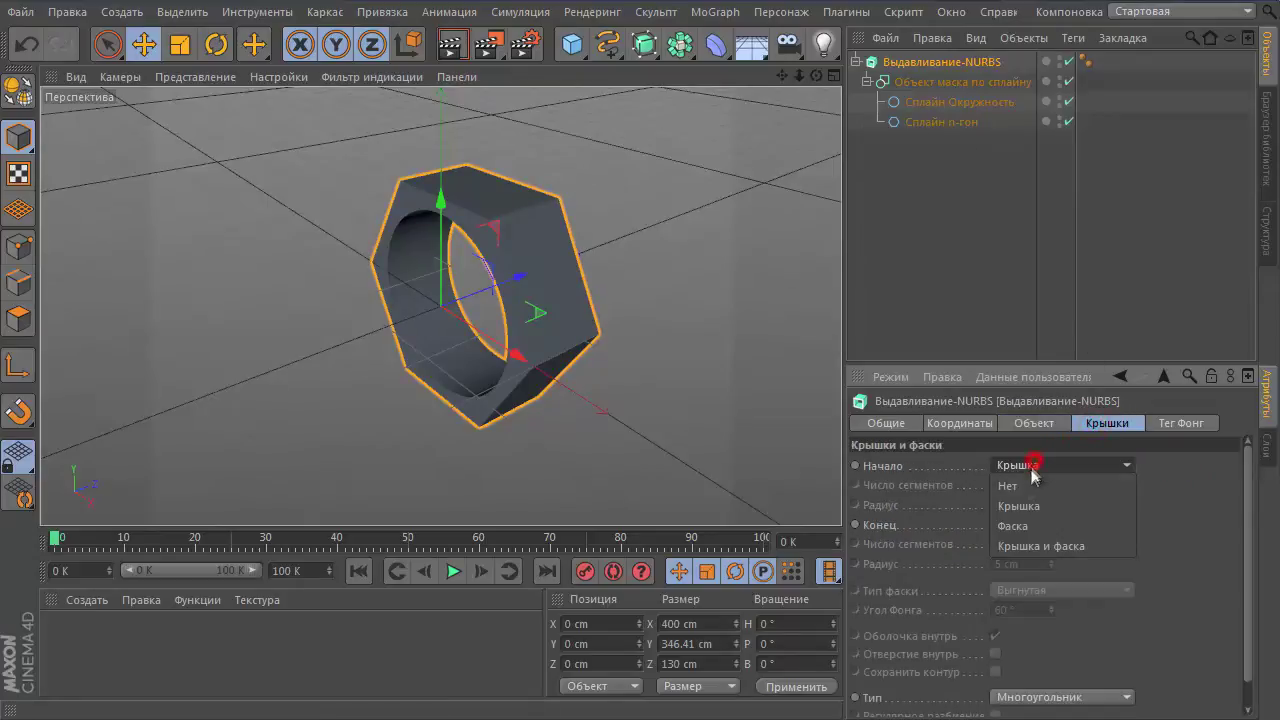
{"action": "left_click", "coordinate": [1017, 543]}
{"action": "left_click", "coordinate": [1030, 524]}
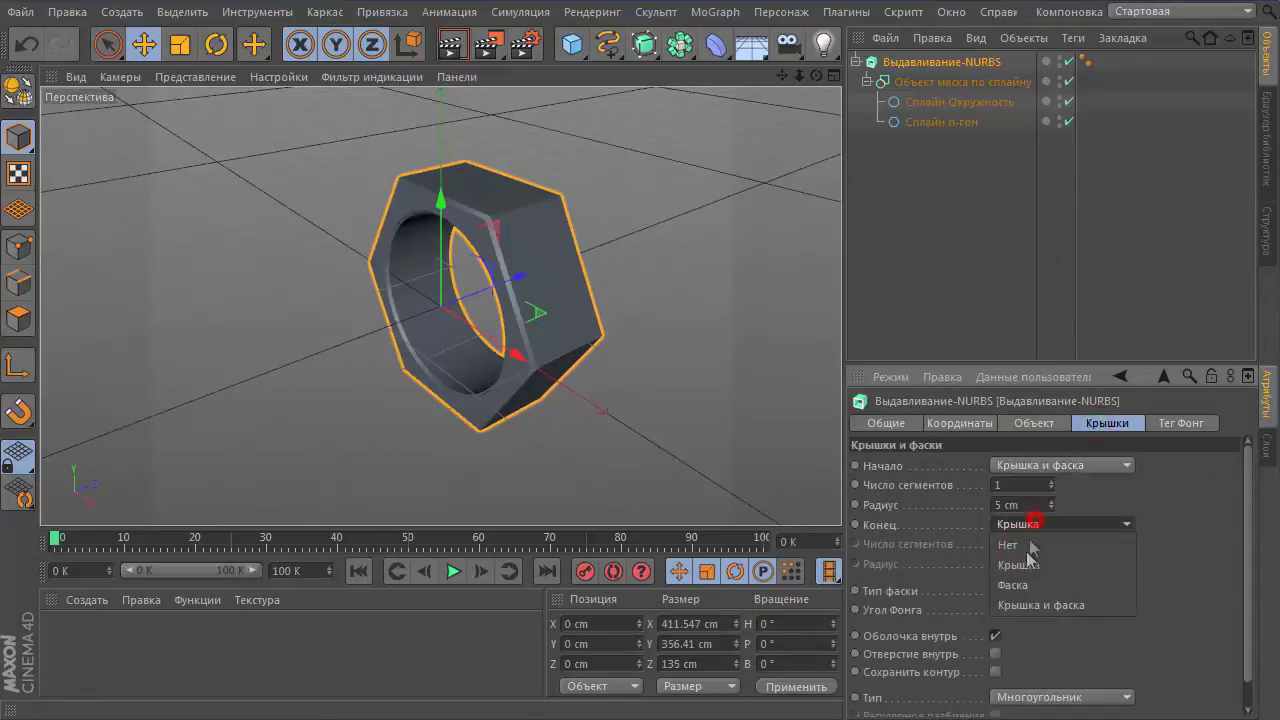
{"action": "left_click", "coordinate": [1023, 603]}
Step: Give both fillets 2 segments and a 6 cm radius, and set Phong smoothing to 0°
{"action": "mouse_move", "coordinate": [556, 325]}
{"action": "left_mouse_down", "text": "alt"}
{"action": "mouse_move", "coordinate": [788, 333]}
{"action": "mouse_move", "coordinate": [649, 329]}
{"action": "left_mouse_up", "text": "alt"}
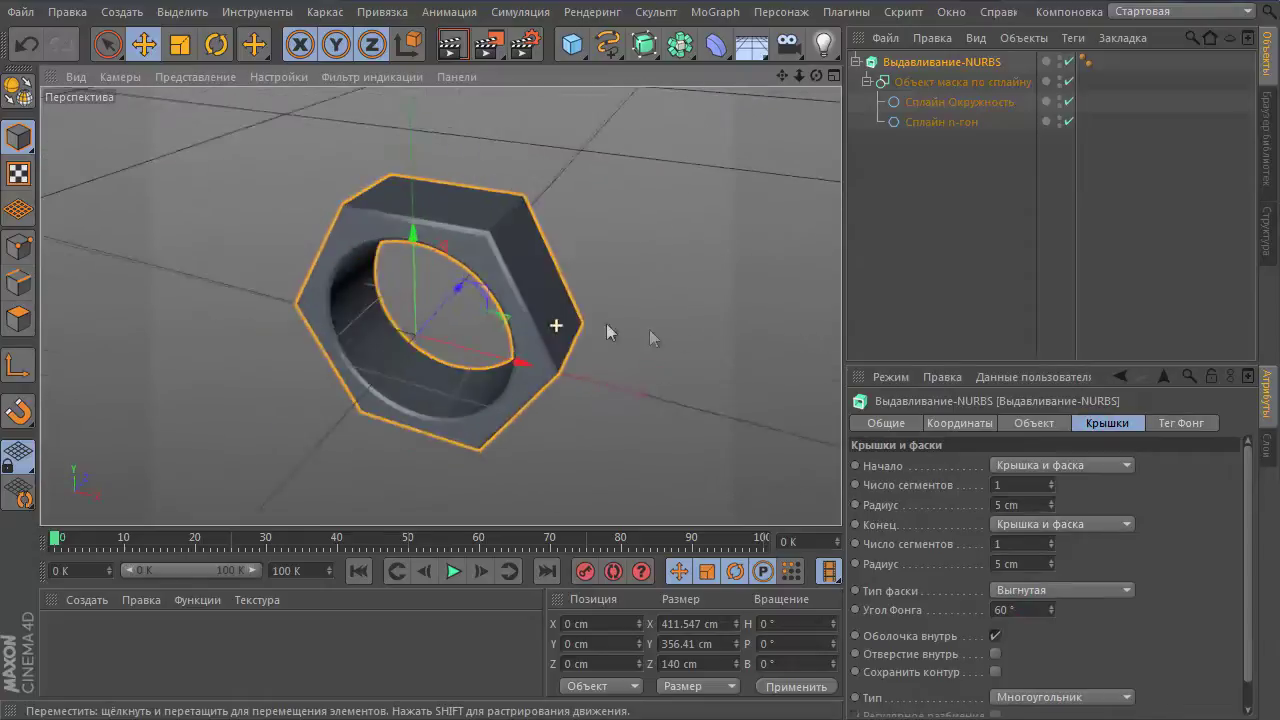
{"action": "left_click", "coordinate": [451, 44]}
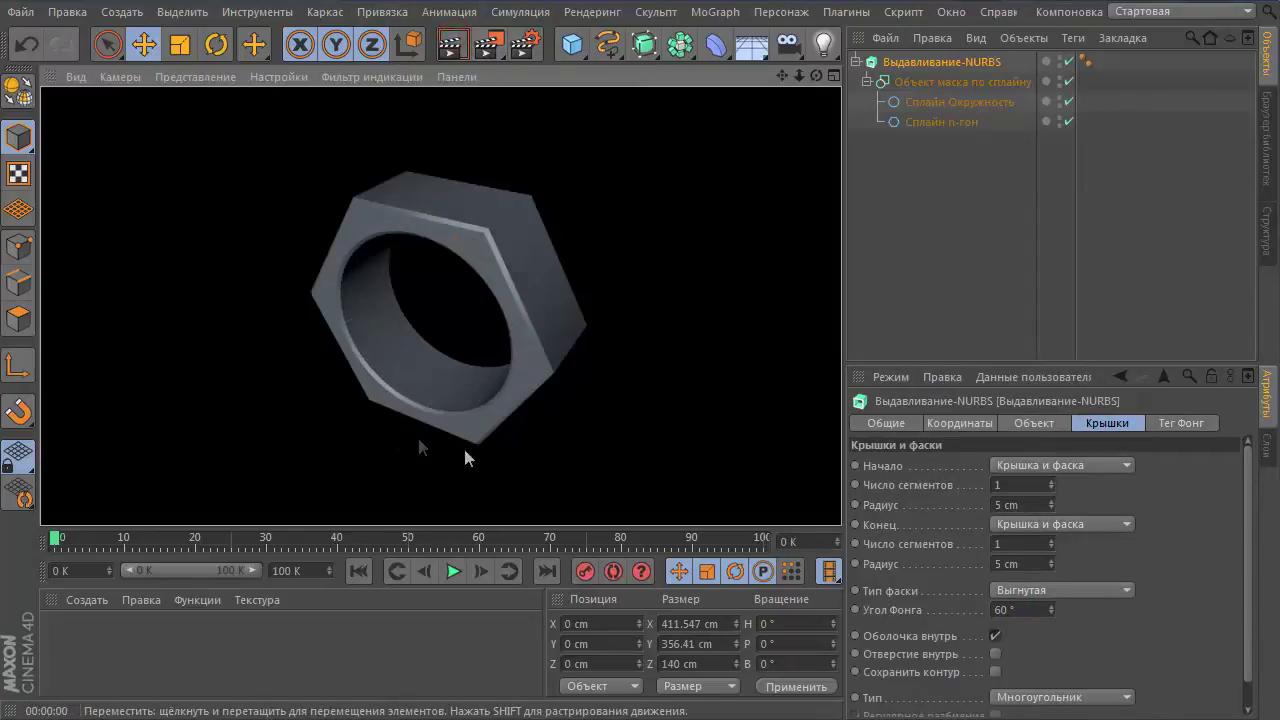
{"action": "left_click", "coordinate": [1050, 481]}
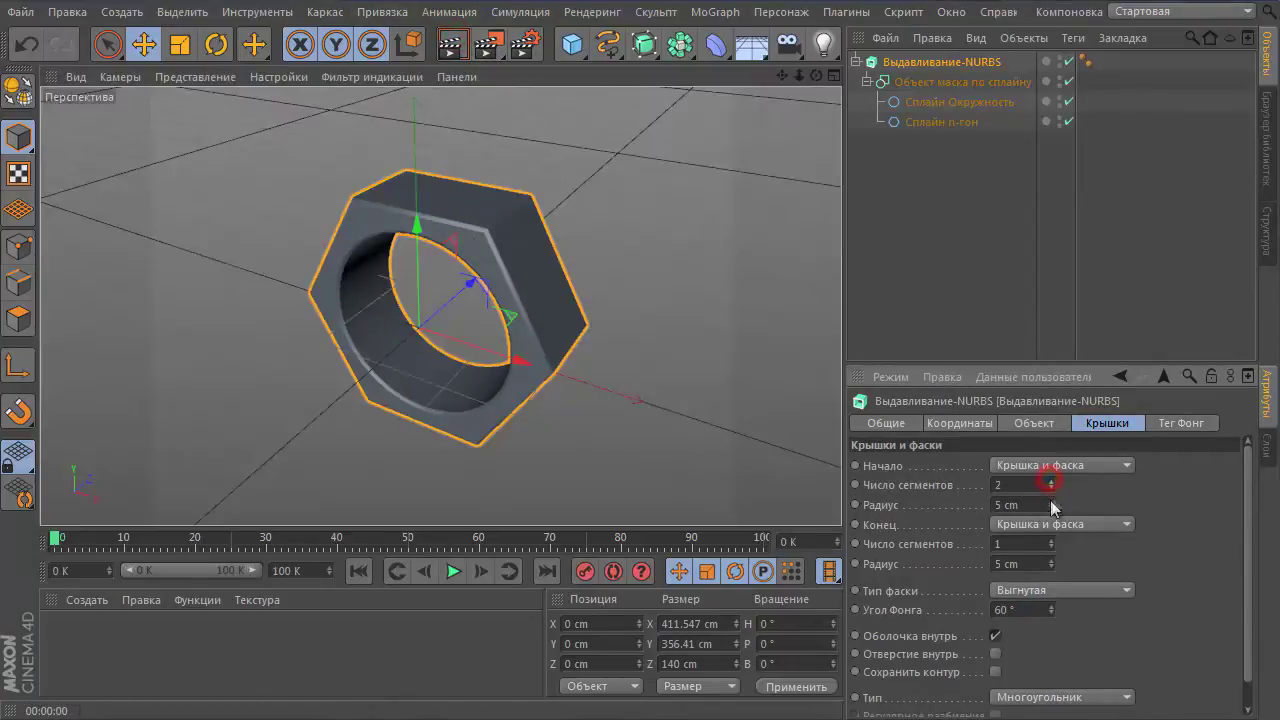
{"action": "left_click", "coordinate": [1051, 540]}
{"action": "left_click", "coordinate": [1051, 560]}
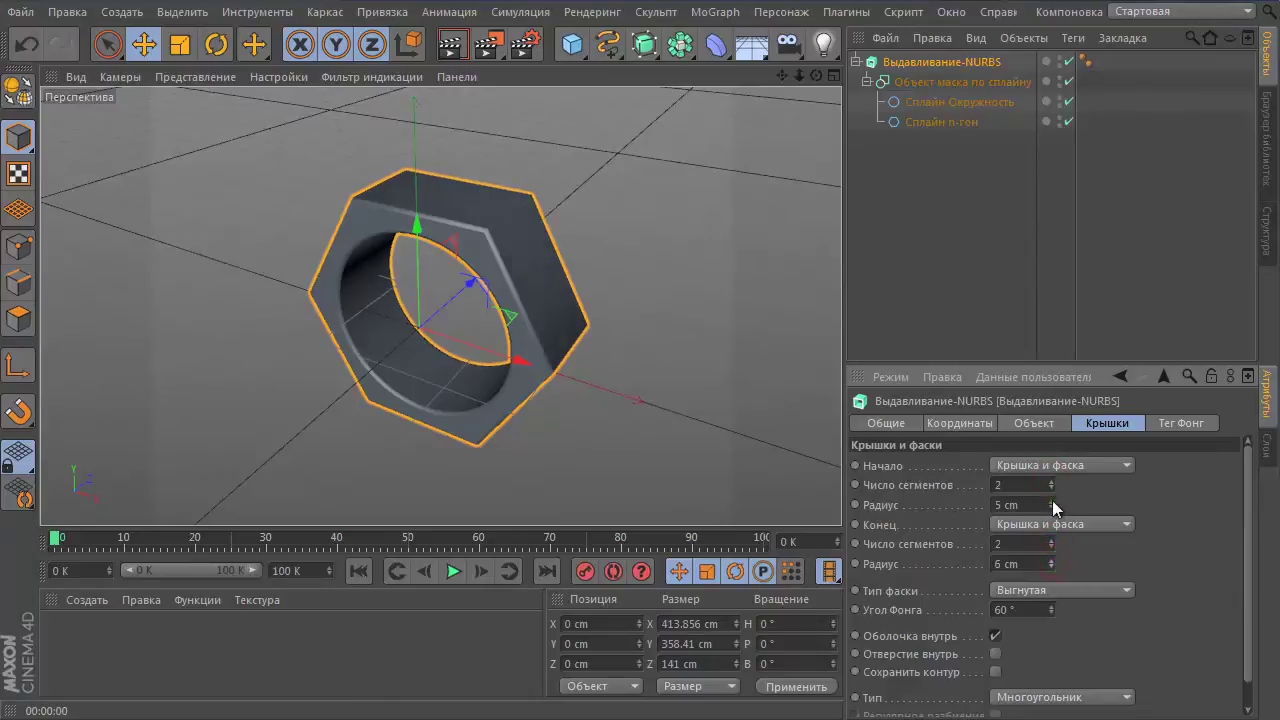
{"action": "left_click", "coordinate": [1051, 501]}
{"action": "left_click", "coordinate": [451, 44]}
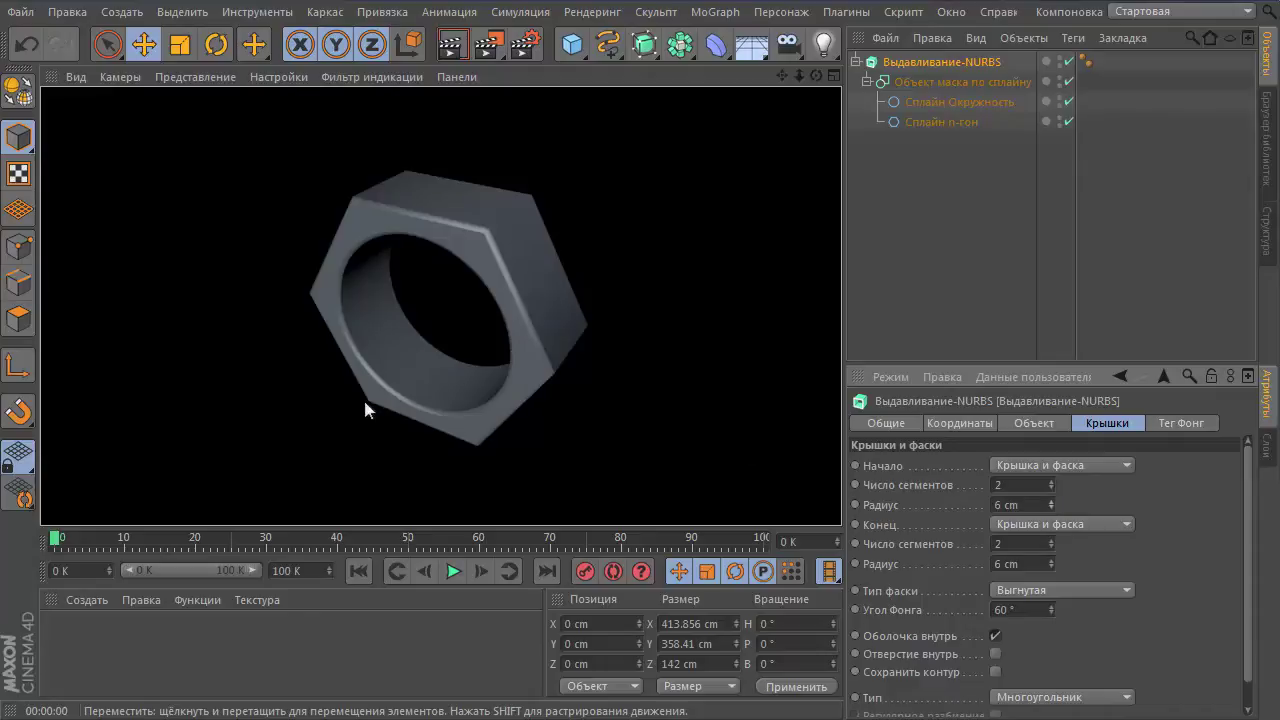
{"action": "left_click", "coordinate": [1185, 425]}
{"action": "left_click_drag", "start_coordinate": [1120, 520], "coordinate": [1124, 545]}
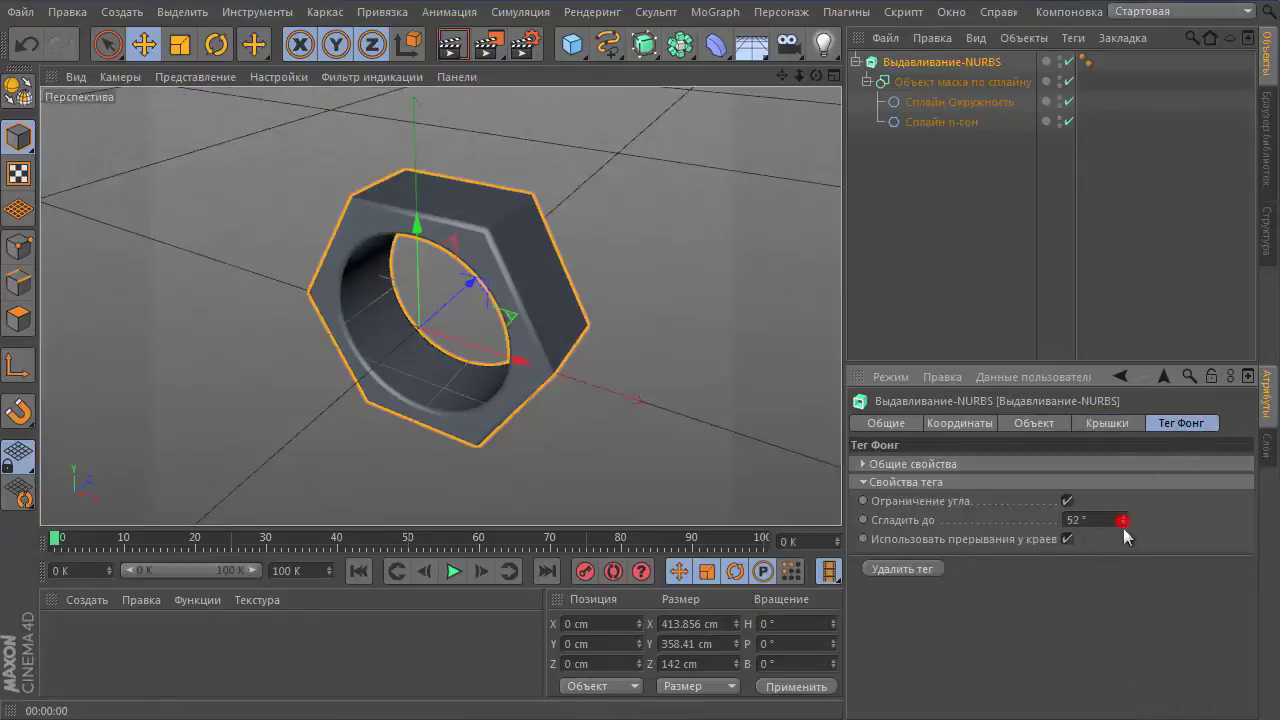
Step: Lower the hole circle's intermediate-point angle from 5° to 0°
{"action": "left_click", "coordinate": [451, 44]}
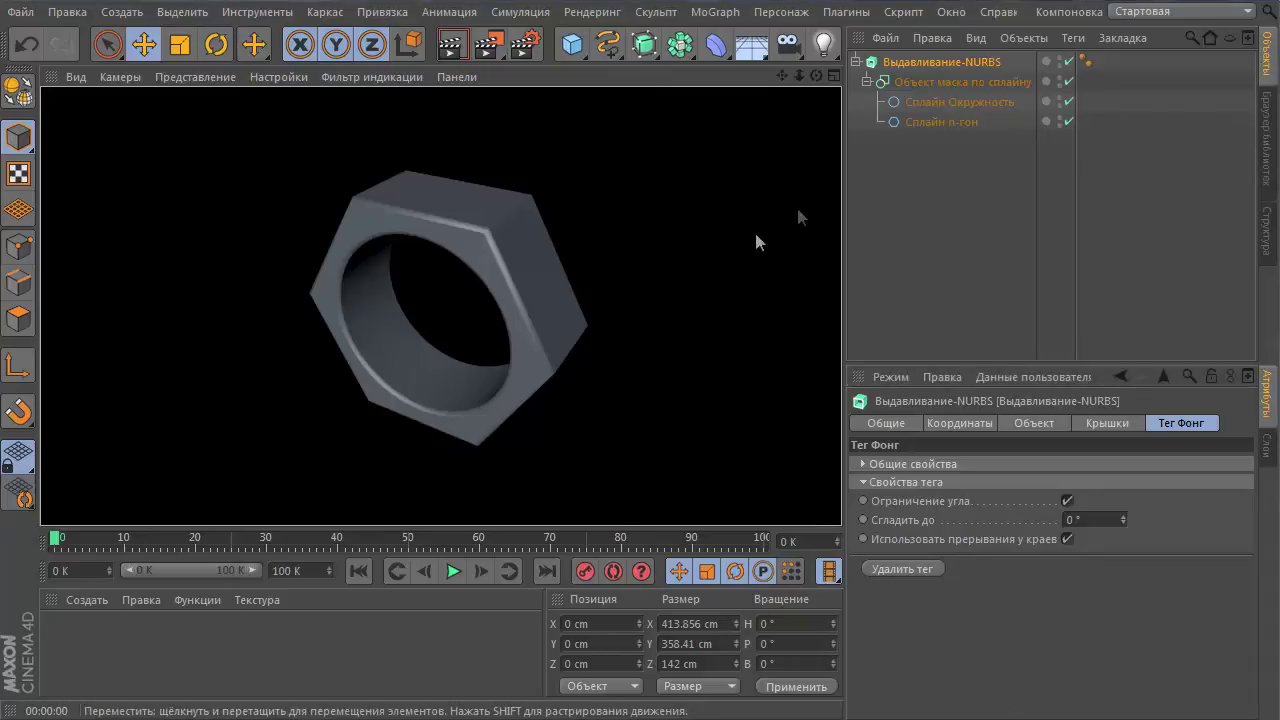
{"action": "left_click", "coordinate": [592, 150]}
{"action": "left_click", "coordinate": [945, 102]}
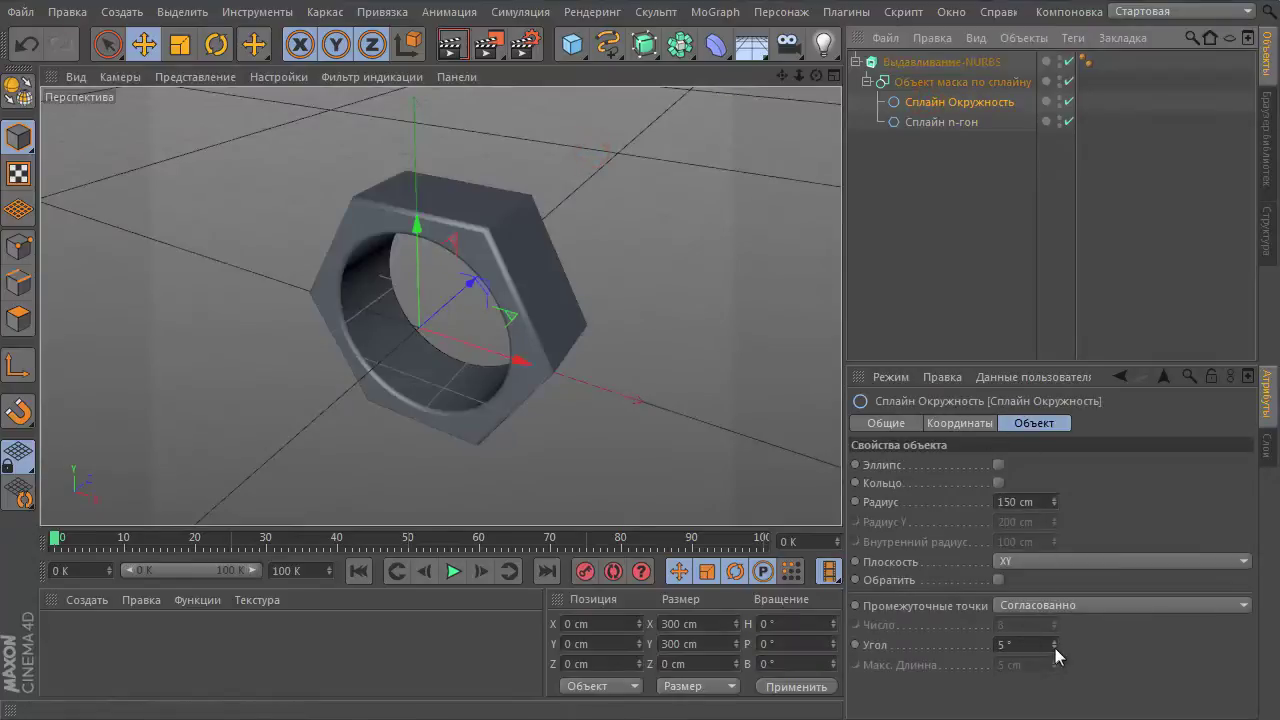
{"action": "left_click_drag", "start_coordinate": [1055, 648], "coordinate": [1055, 652]}
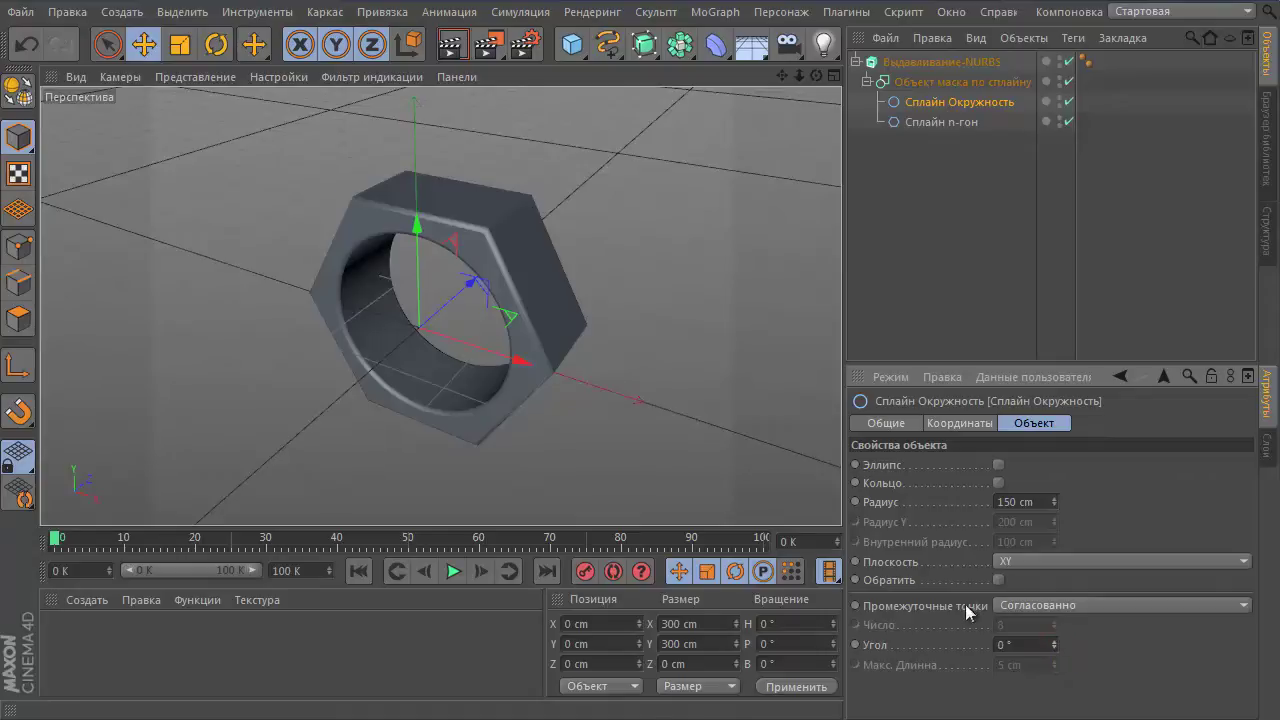
{"action": "left_click", "coordinate": [955, 122]}
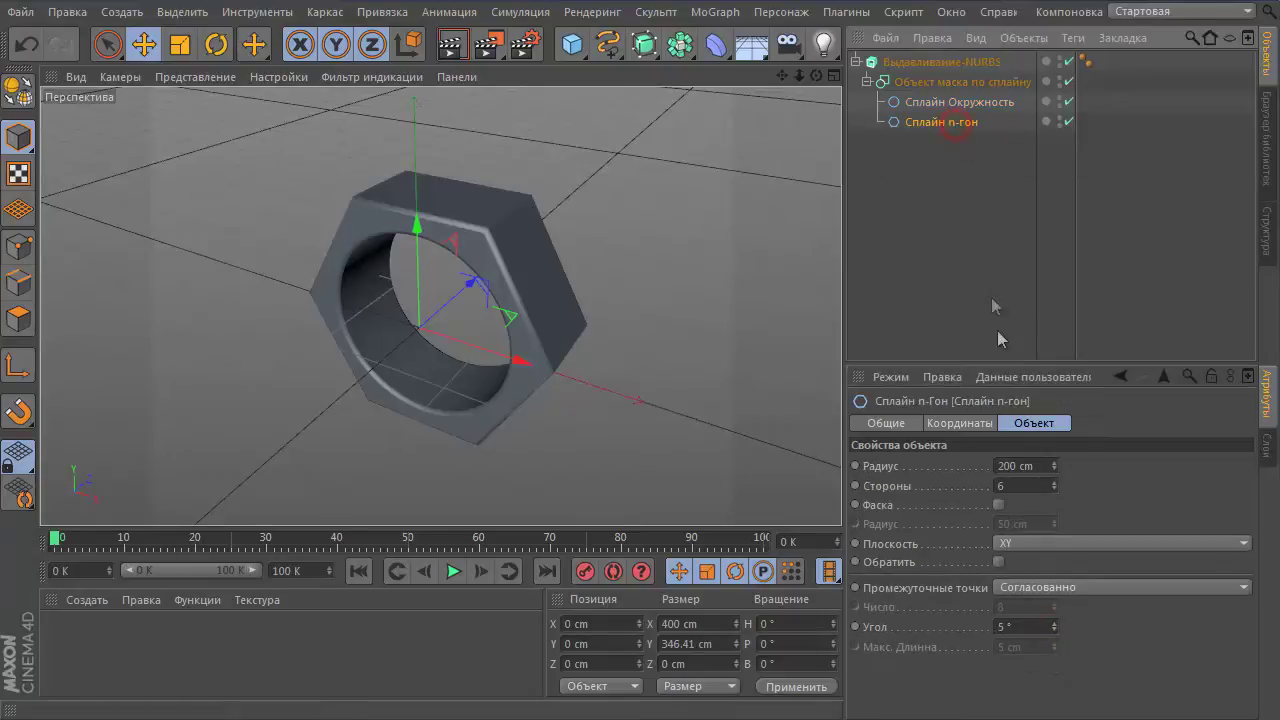
Step: Enable the hexagon's chamfer with a 10 cm radius and set its angle to 0°
{"action": "left_click", "coordinate": [997, 505]}
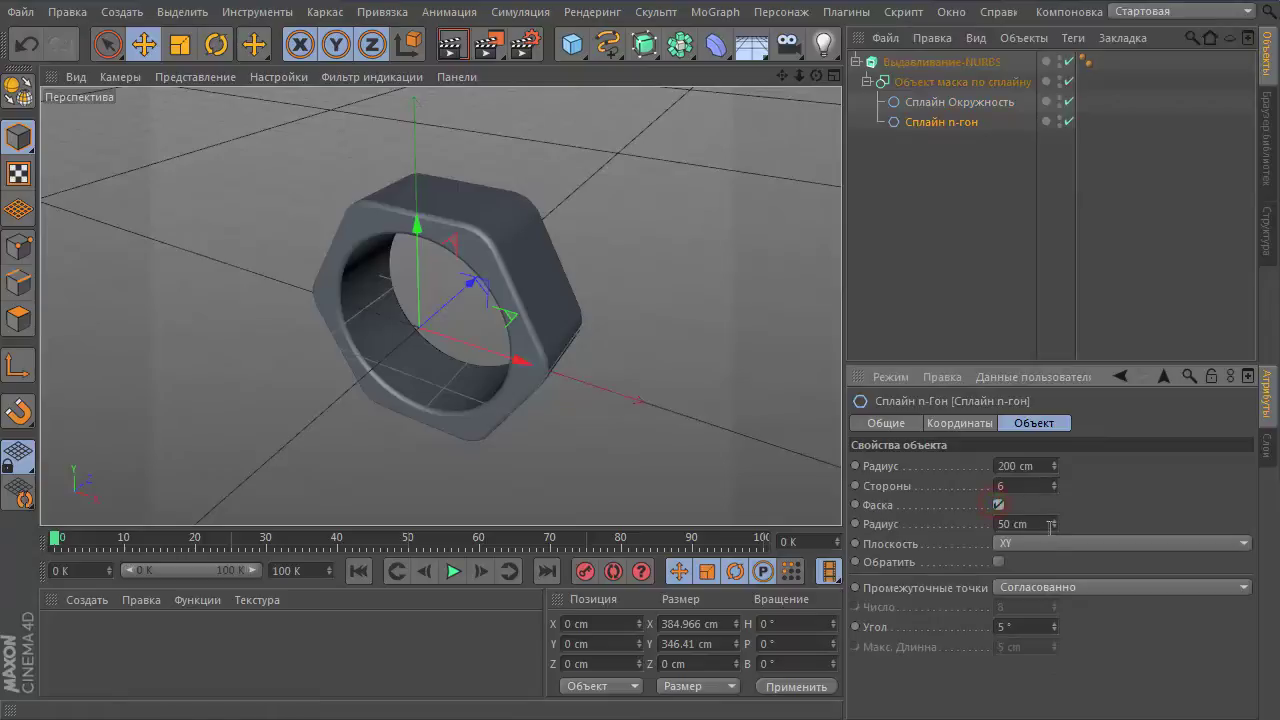
{"action": "left_click_drag", "start_coordinate": [1055, 530], "coordinate": [1057, 532]}
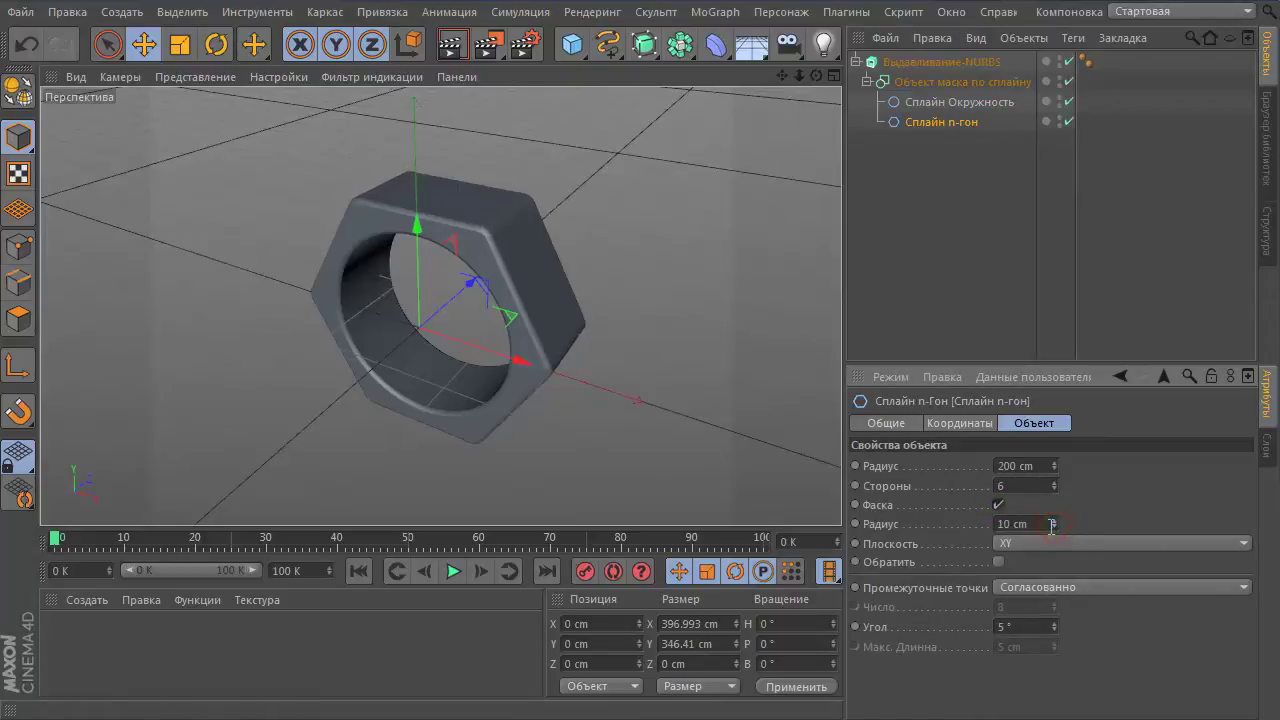
{"action": "left_click", "coordinate": [1054, 631]}
{"action": "left_click", "coordinate": [452, 46]}
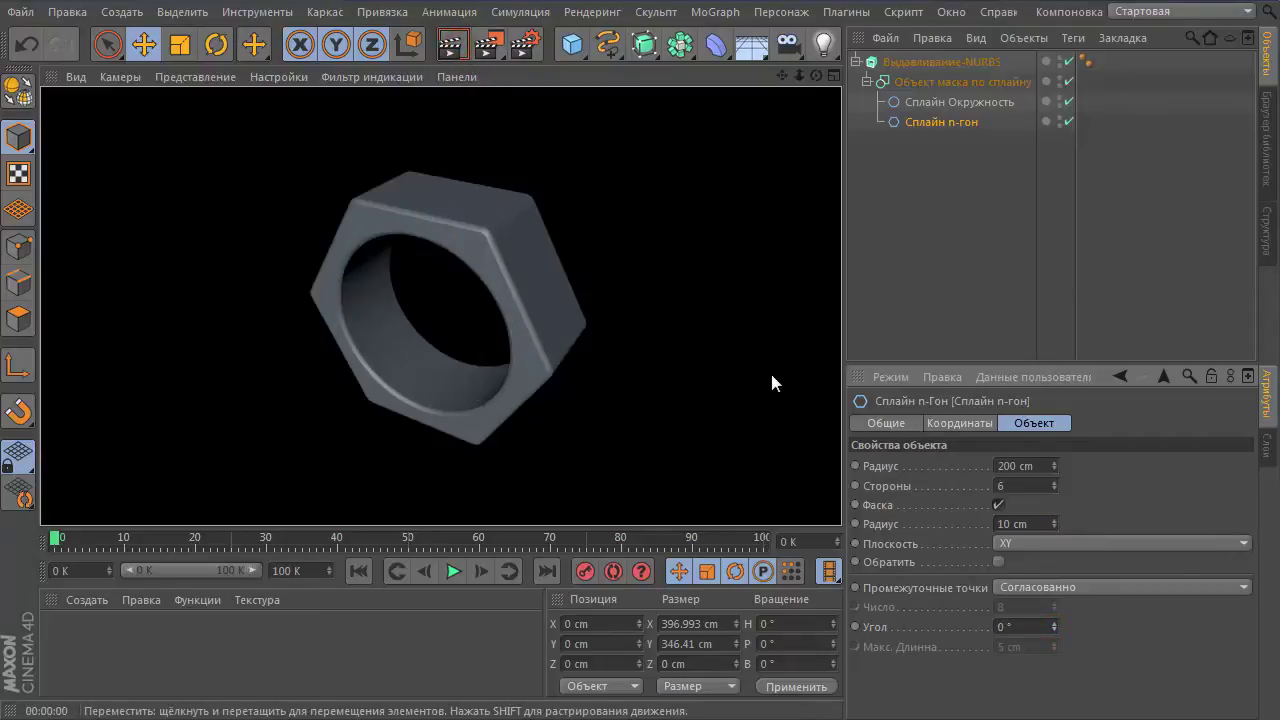
{"action": "left_click", "coordinate": [686, 377]}
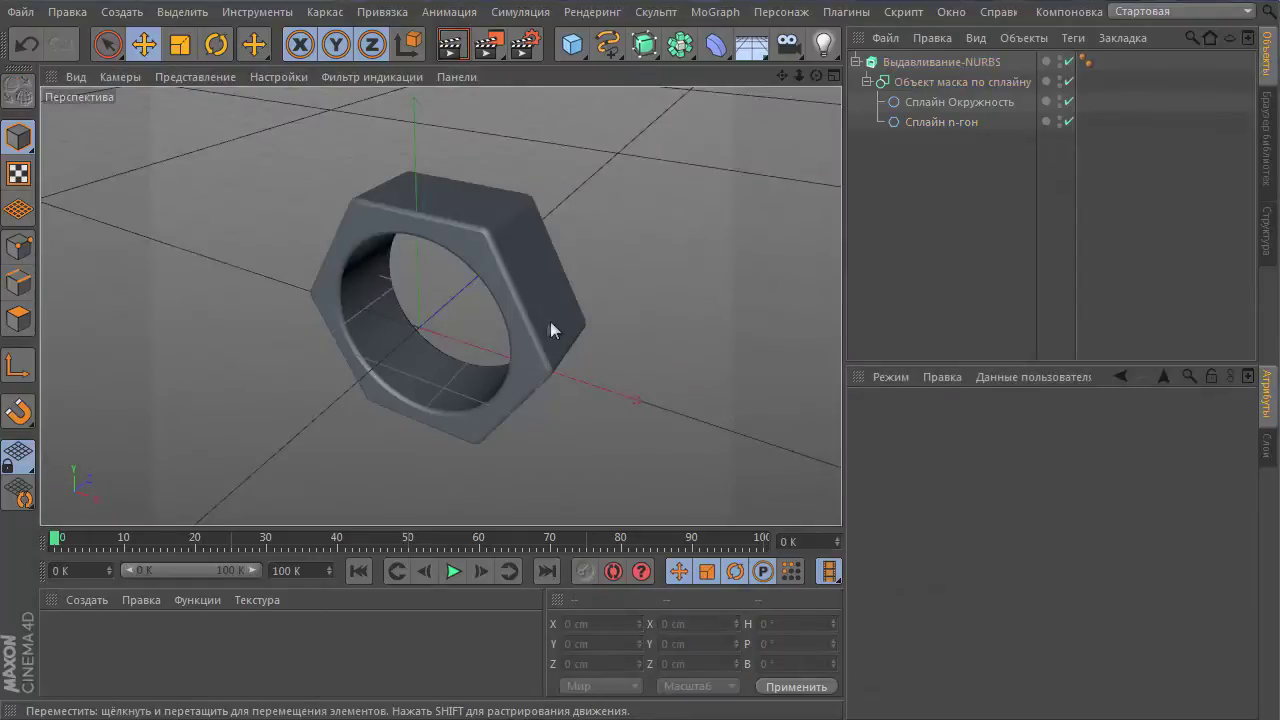
{"action": "mouse_move", "coordinate": [416, 352]}
{"action": "left_mouse_down", "text": "alt"}
{"action": "mouse_move", "coordinate": [677, 234]}
{"action": "mouse_move", "coordinate": [480, 277]}
{"action": "left_mouse_up", "text": "alt"}
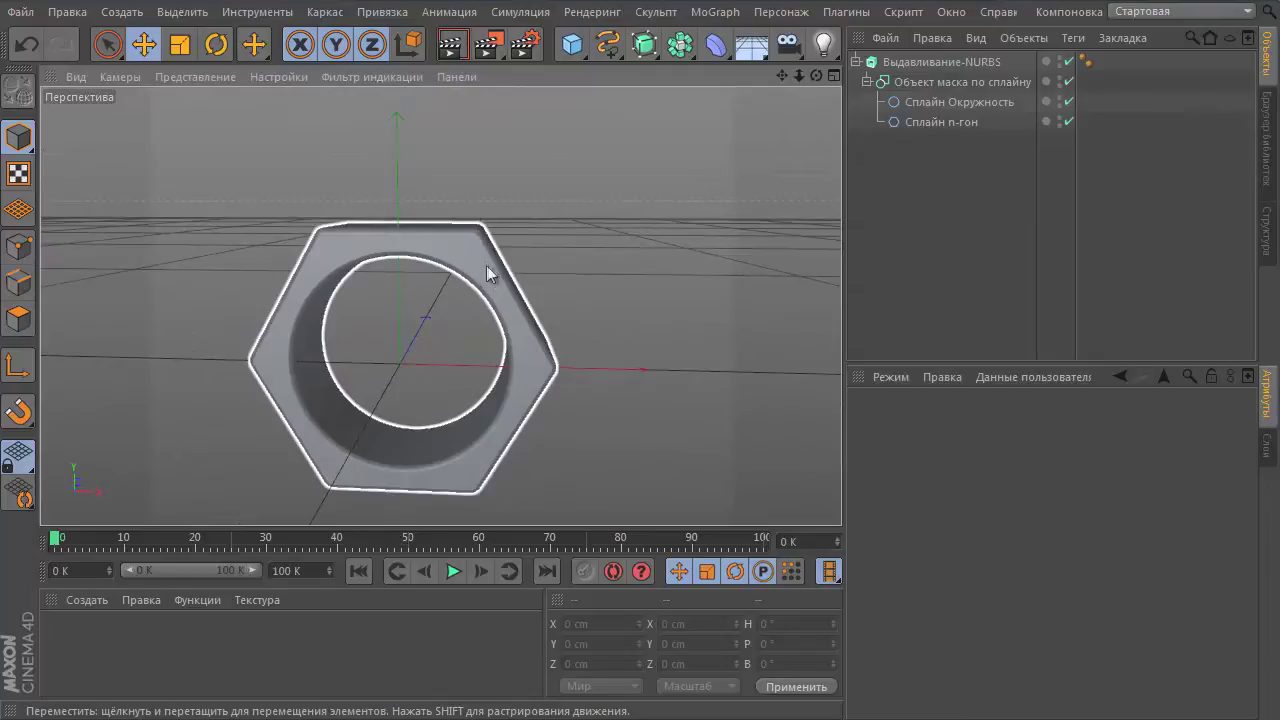
Step: Change the hole circle's radius from 150 cm to 153 cm
{"action": "left_click", "coordinate": [917, 102]}
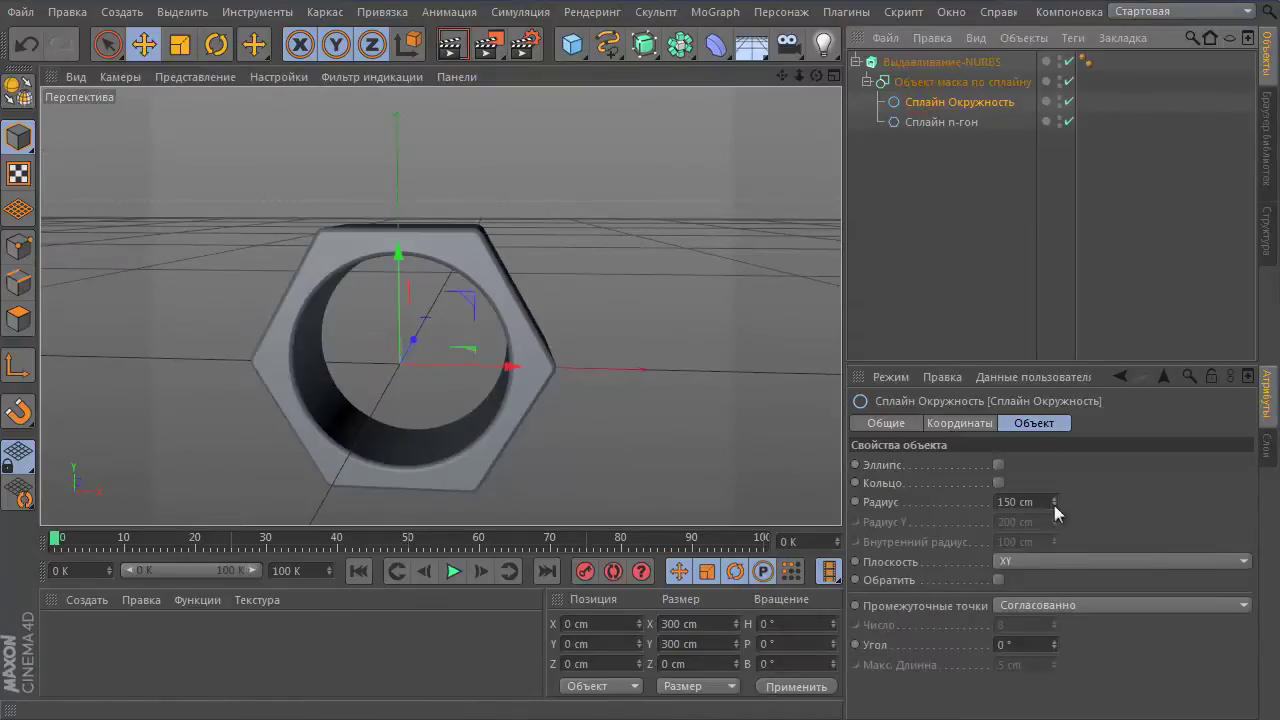
{"action": "left_click_drag", "start_coordinate": [1052, 498], "coordinate": [1056, 505]}
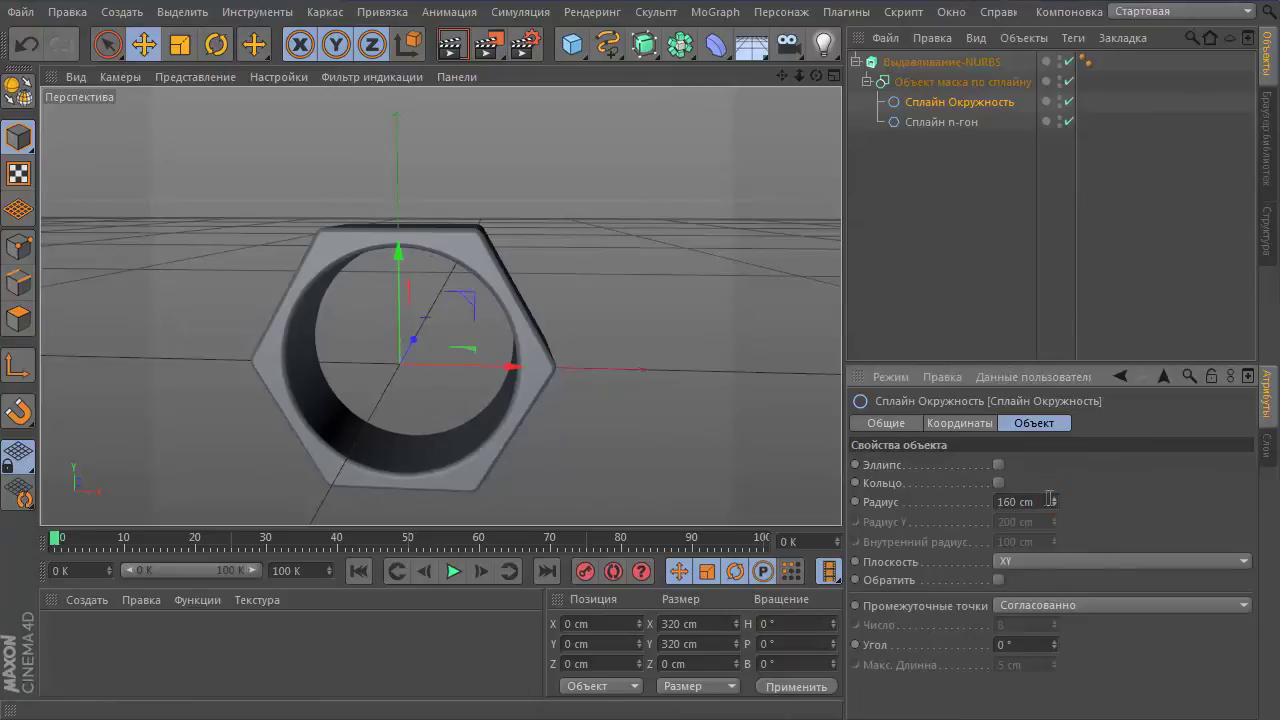
{"action": "left_click_drag", "start_coordinate": [1056, 507], "coordinate": [1057, 508]}
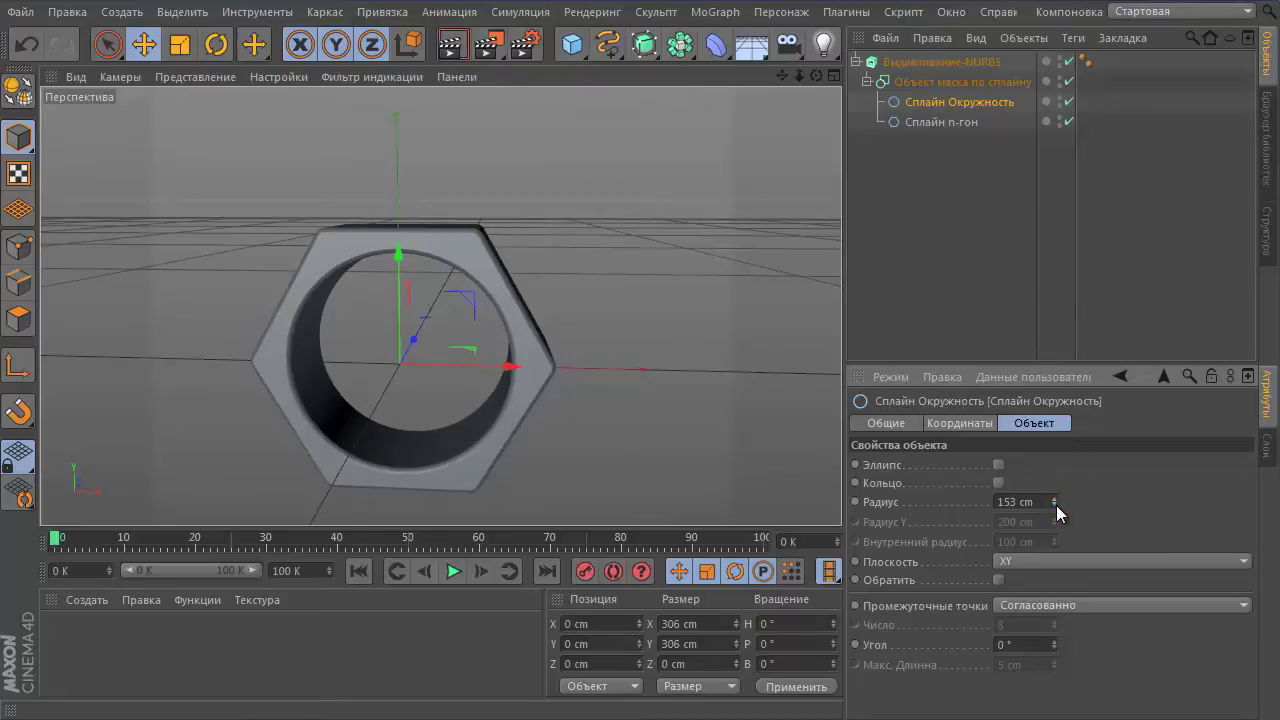
{"action": "left_click_drag", "start_coordinate": [700, 435], "coordinate": [579, 451], "text": "alt"}
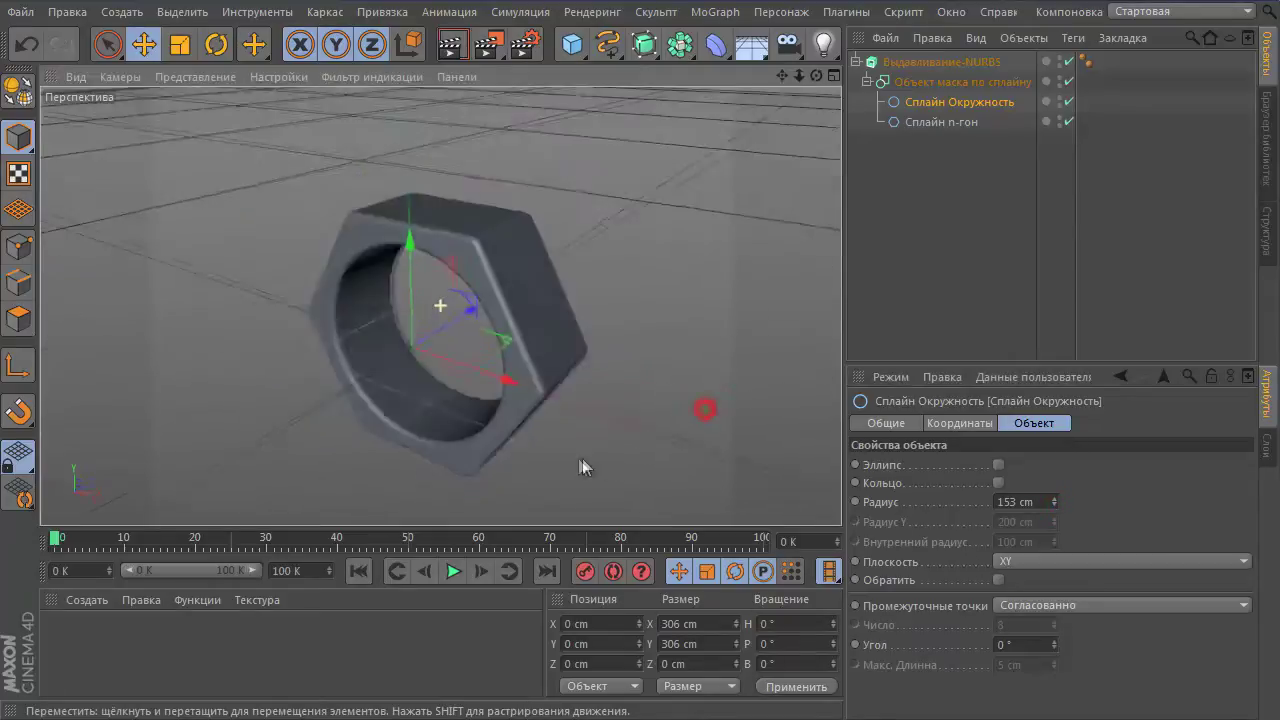
{"action": "left_click", "coordinate": [920, 62]}
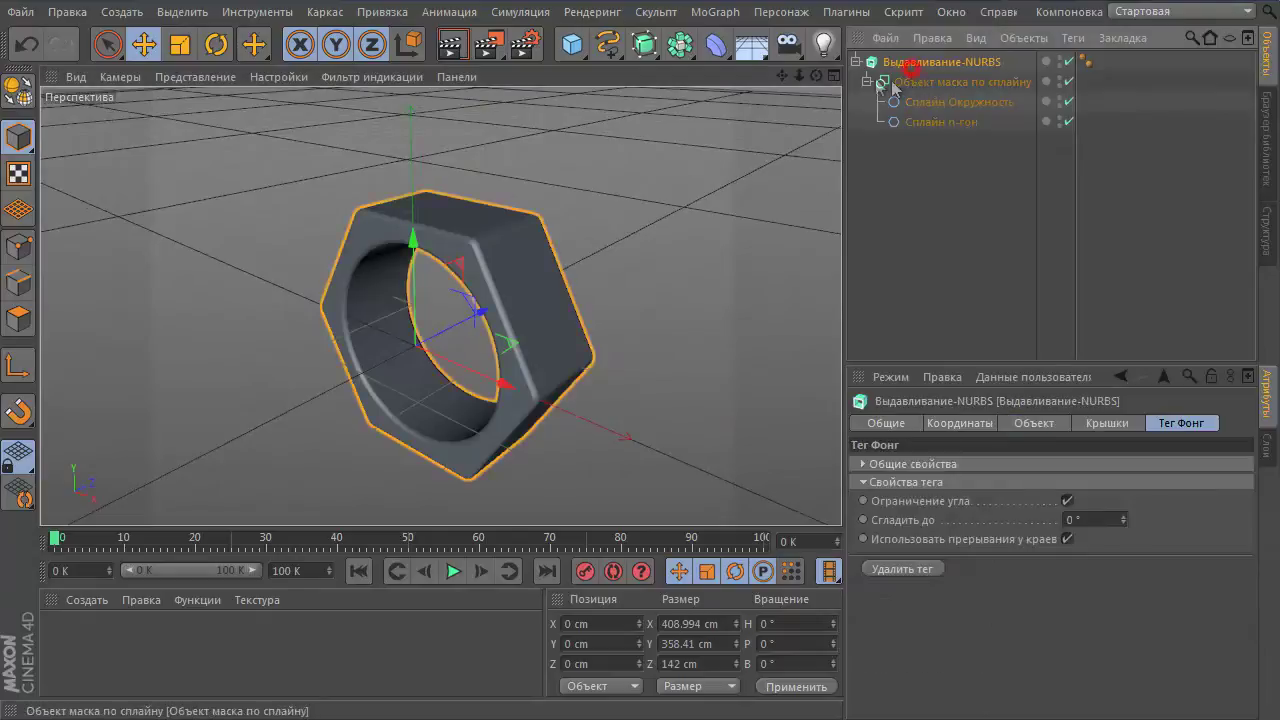
Step: Convert the Extrude NURBS to a polygon object and expand its Закругление and Шапка parts
{"action": "left_click", "coordinate": [856, 62]}
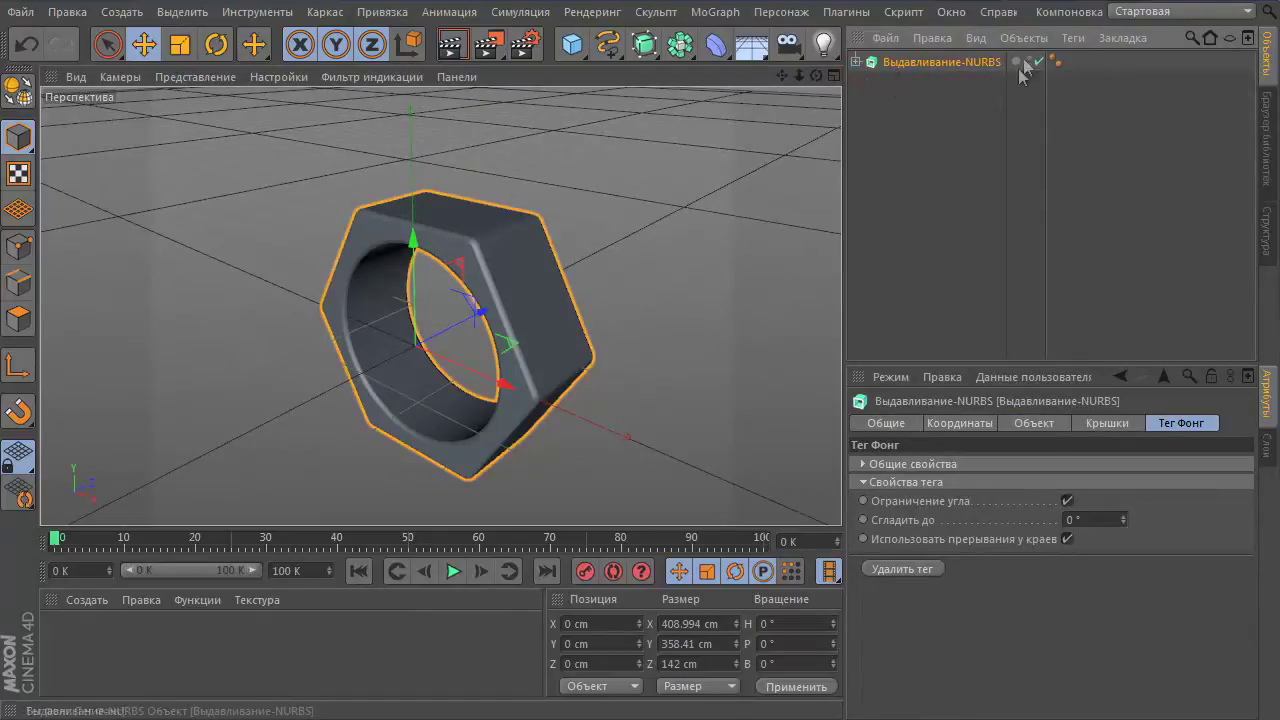
{"action": "left_click", "coordinate": [17, 90]}
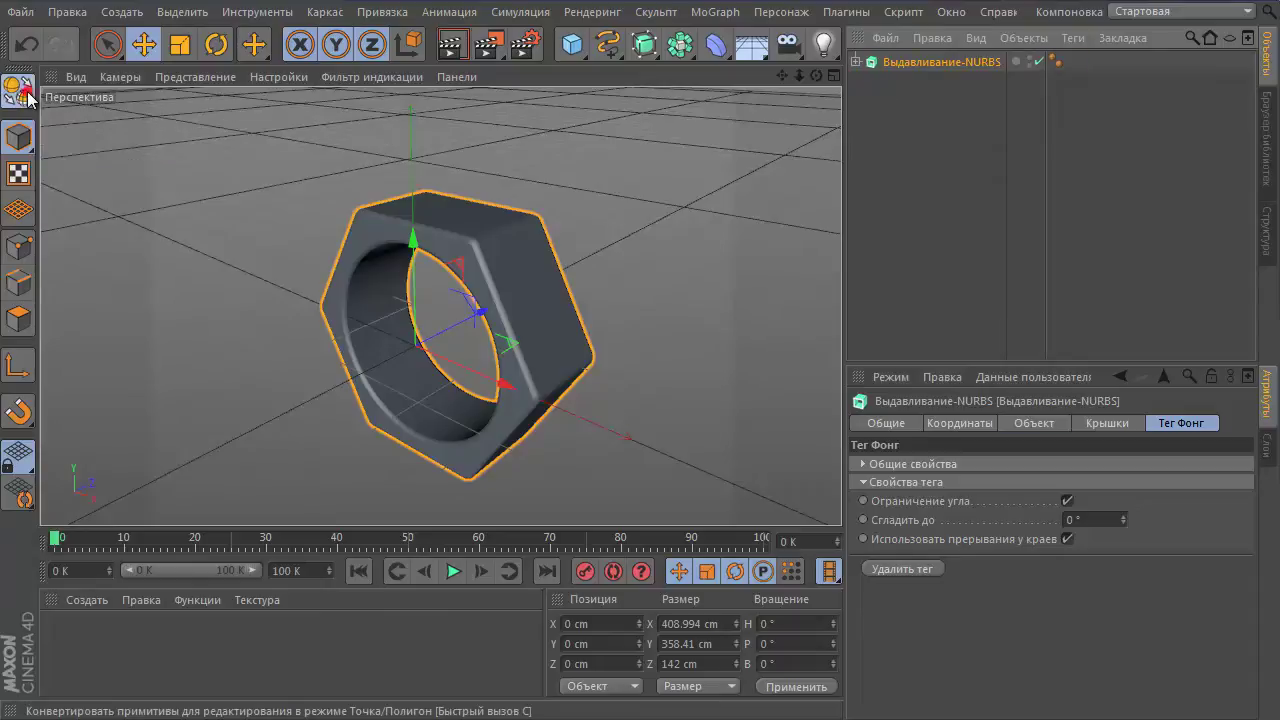
{"action": "left_click", "coordinate": [856, 61]}
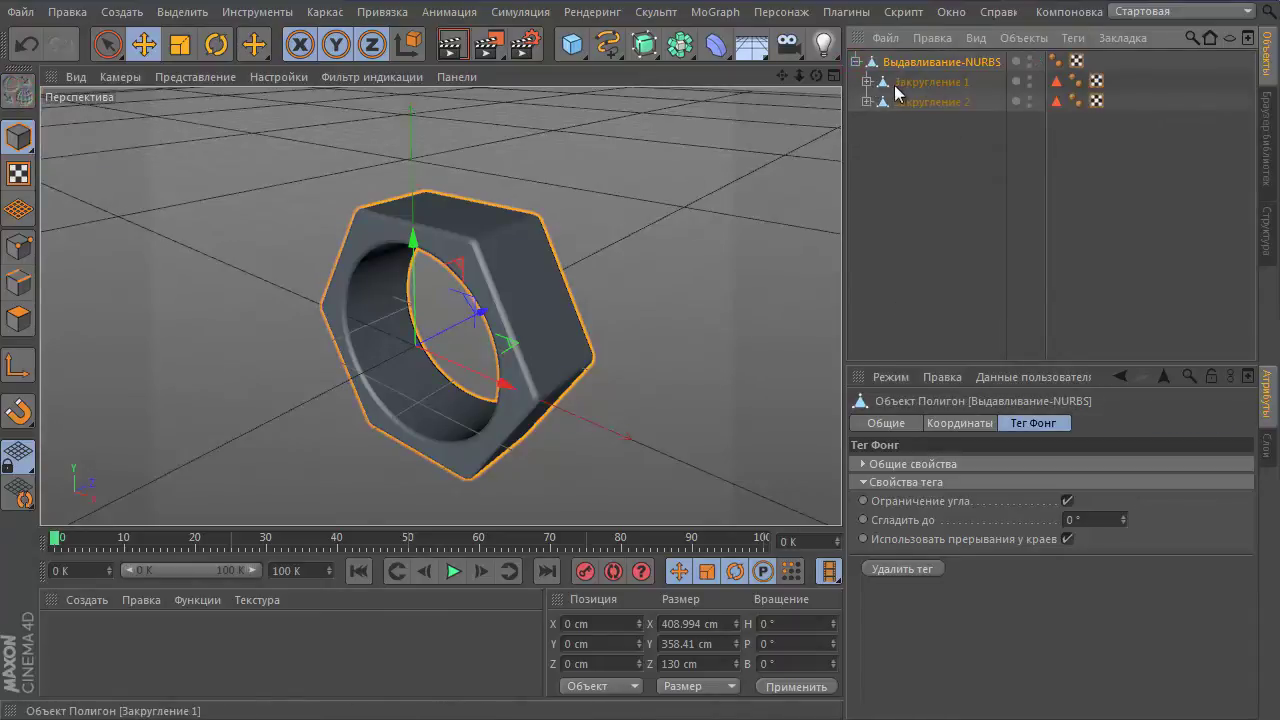
{"action": "left_click", "coordinate": [866, 81]}
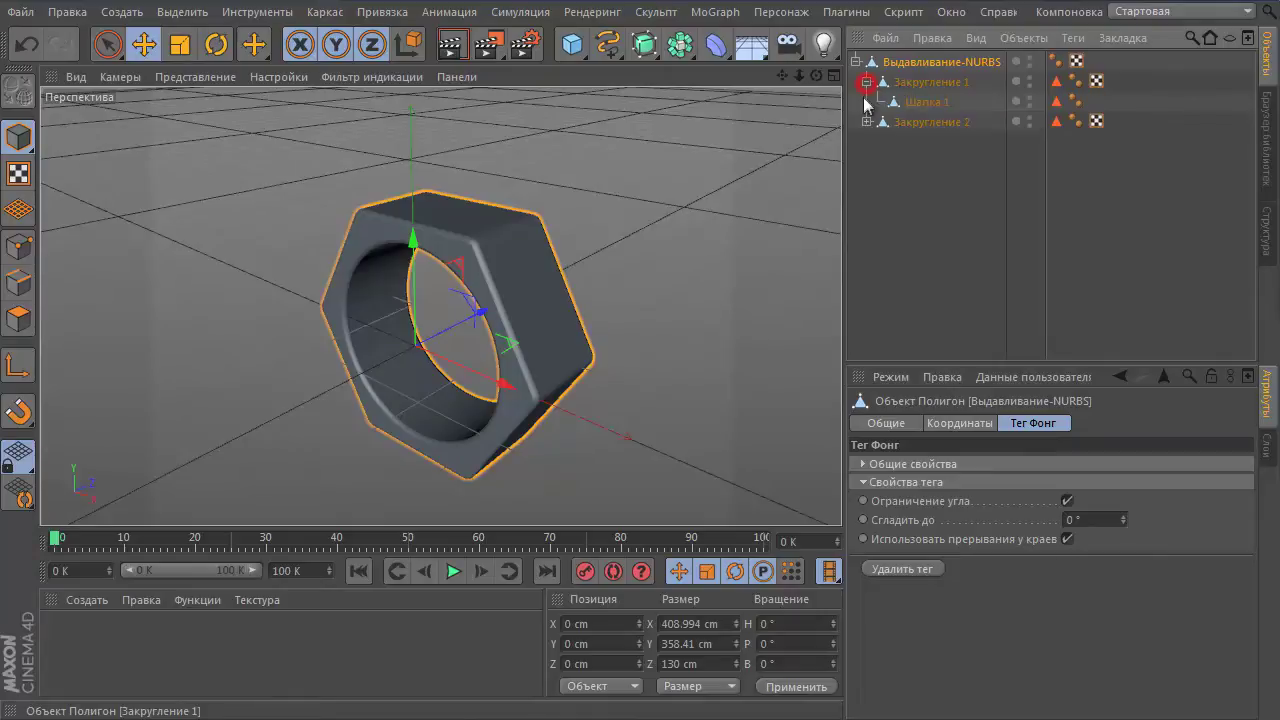
{"action": "left_click", "coordinate": [866, 121]}
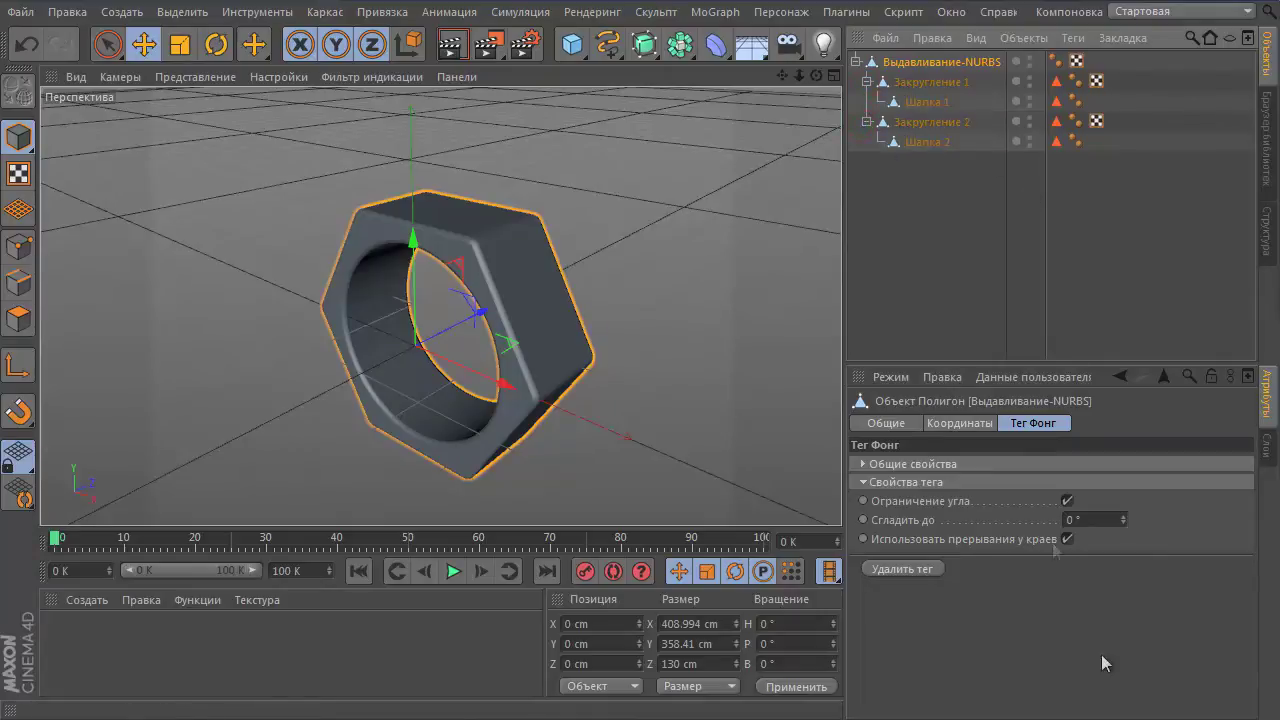
{"action": "left_click", "coordinate": [108, 44]}
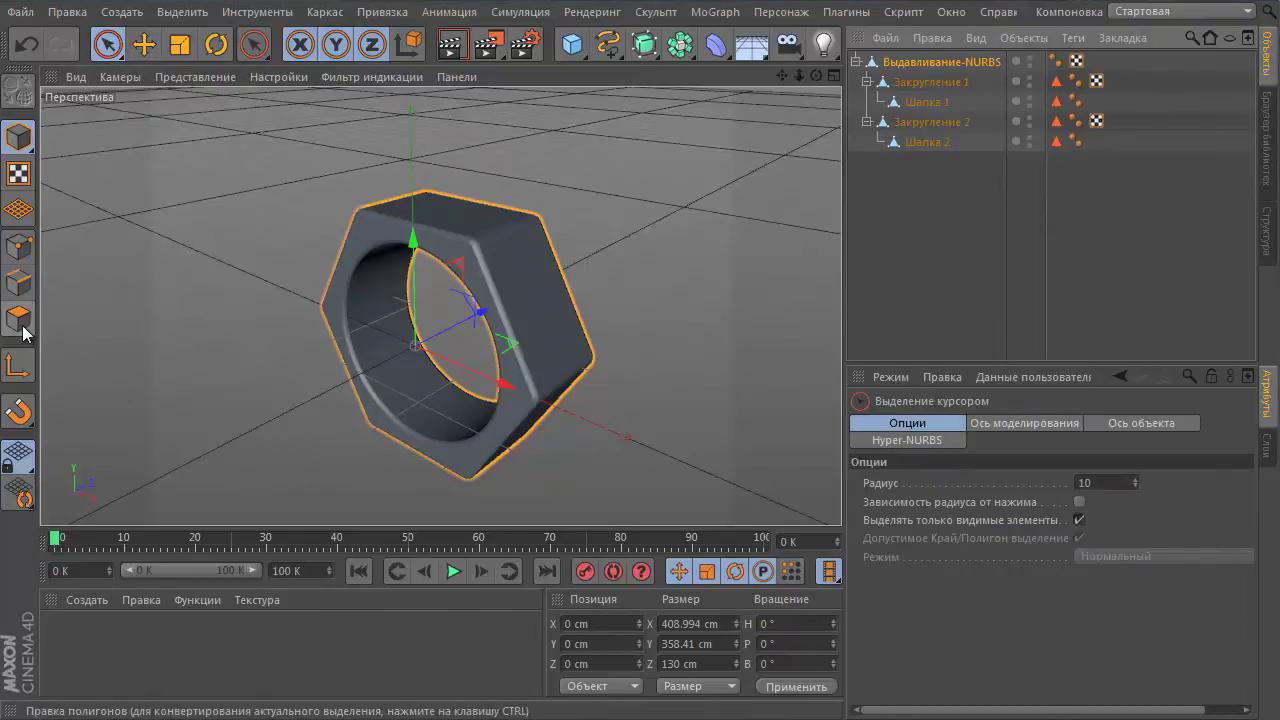
Step: In Polygons mode, cap the nut's centre hole on one face with Закрыть отверстие полигона
{"action": "left_click", "coordinate": [20, 322]}
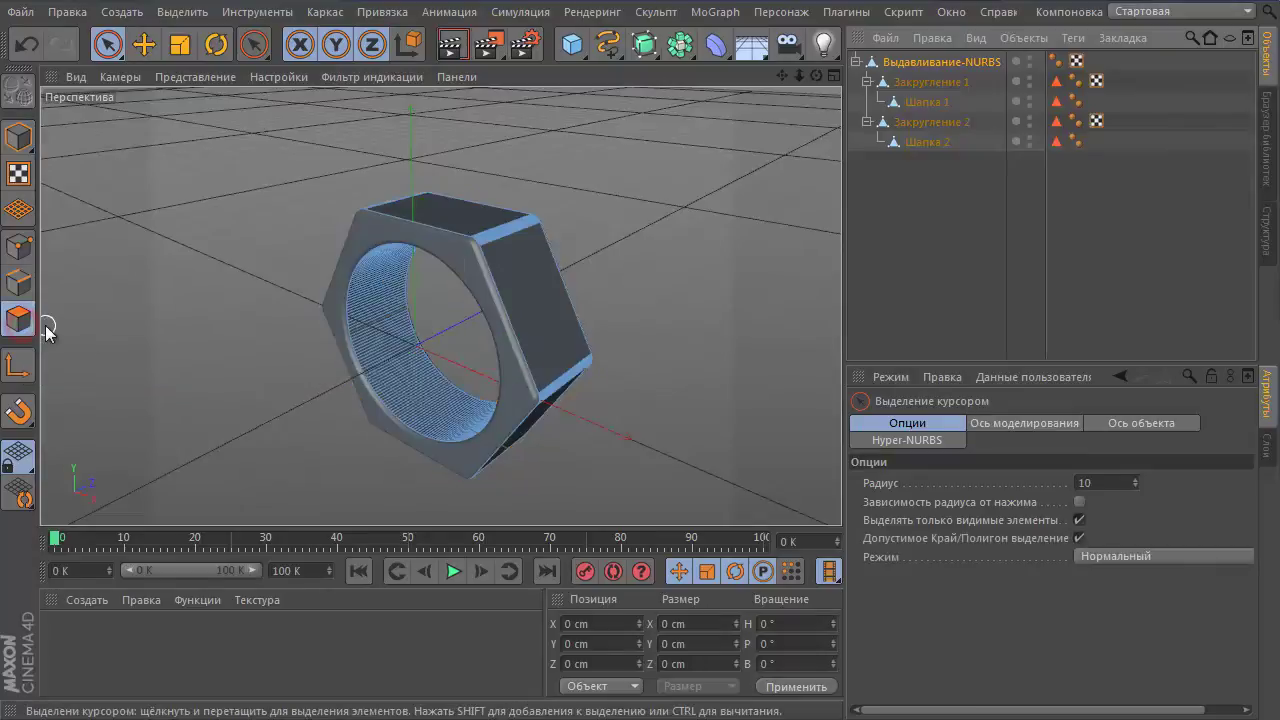
{"action": "right_click", "coordinate": [249, 264]}
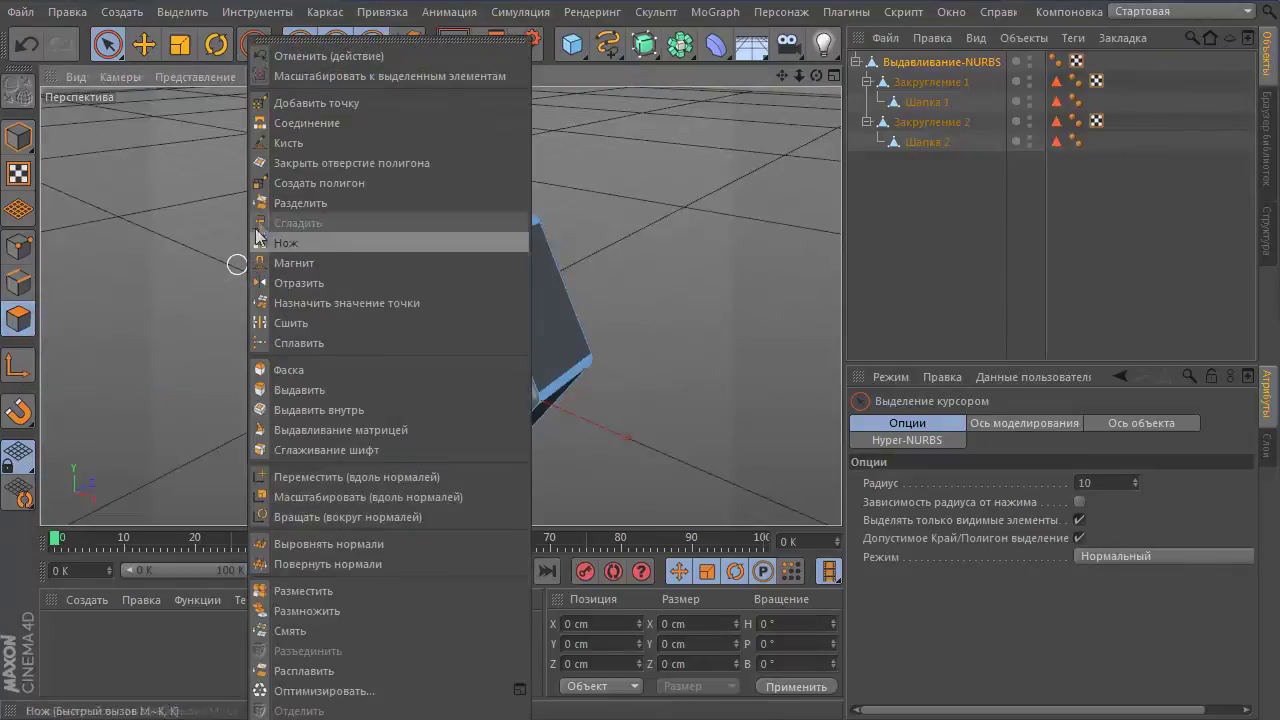
{"action": "left_click", "coordinate": [315, 163]}
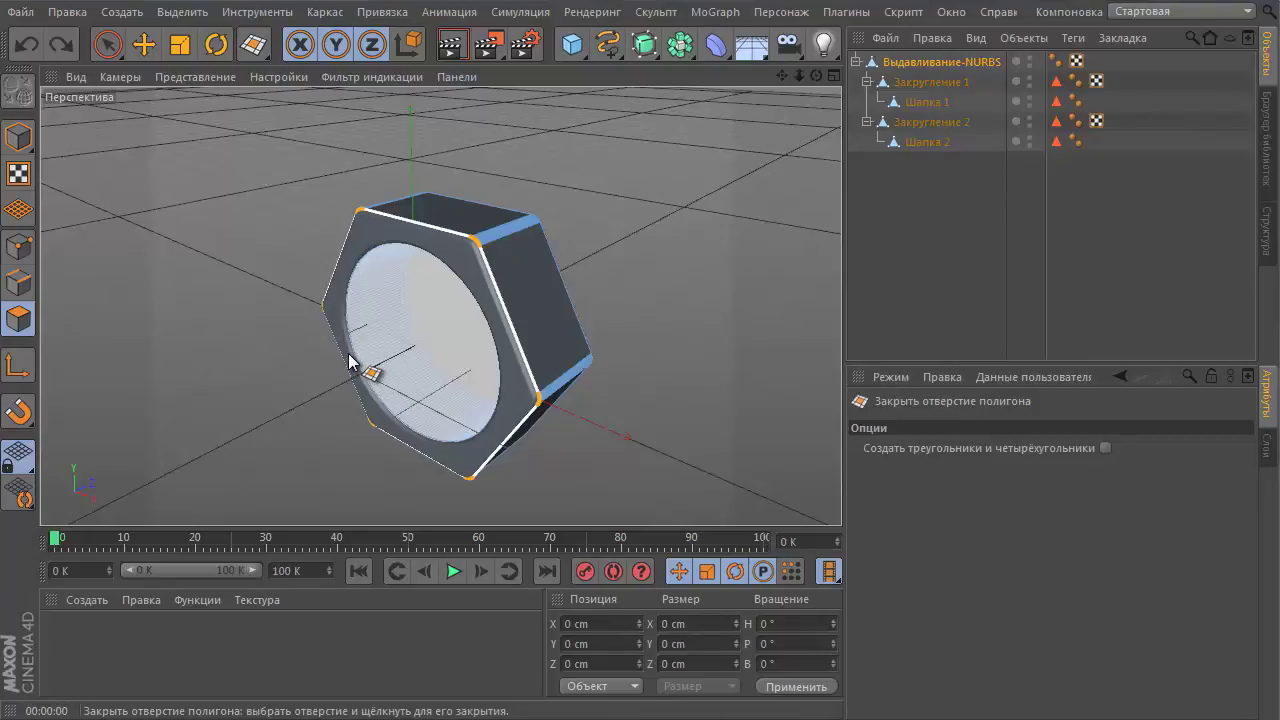
{"action": "left_click", "coordinate": [349, 362]}
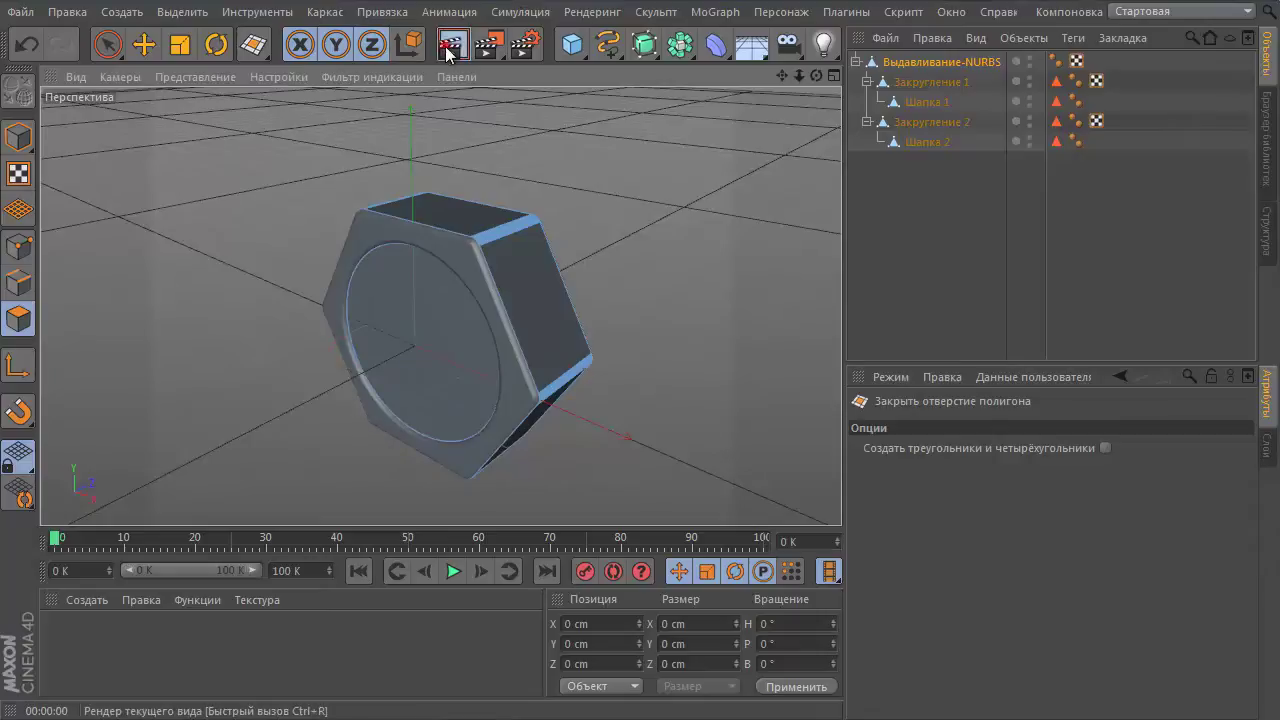
{"action": "left_click", "coordinate": [447, 48]}
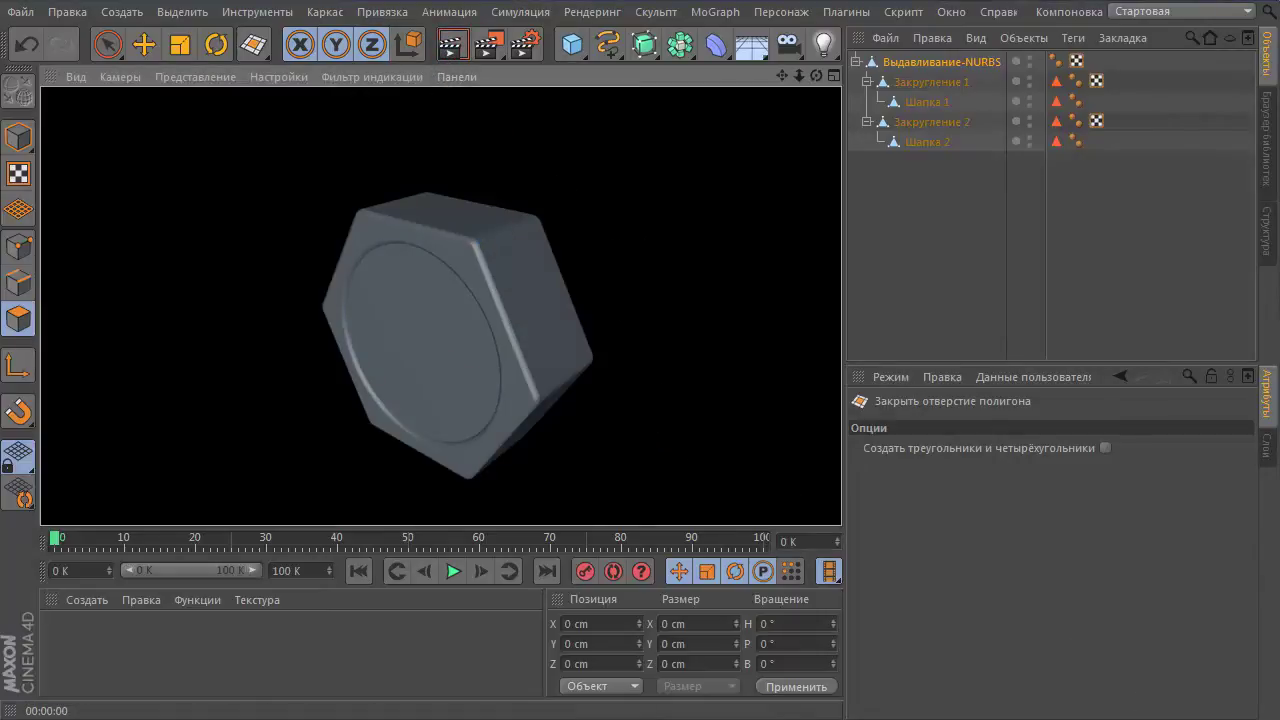
{"action": "left_click", "coordinate": [620, 350]}
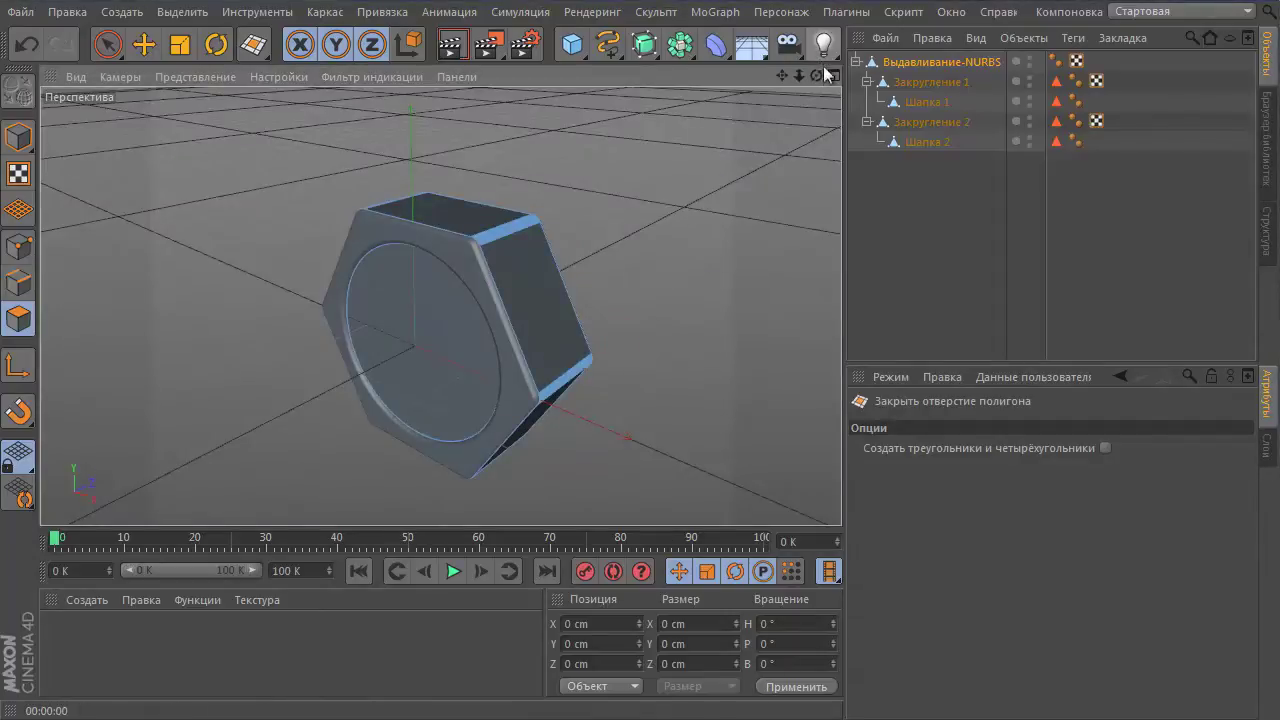
Step: Cap the hole on the nut's opposite face and render to check
{"action": "left_click_drag", "start_coordinate": [816, 75], "coordinate": [636, 145]}
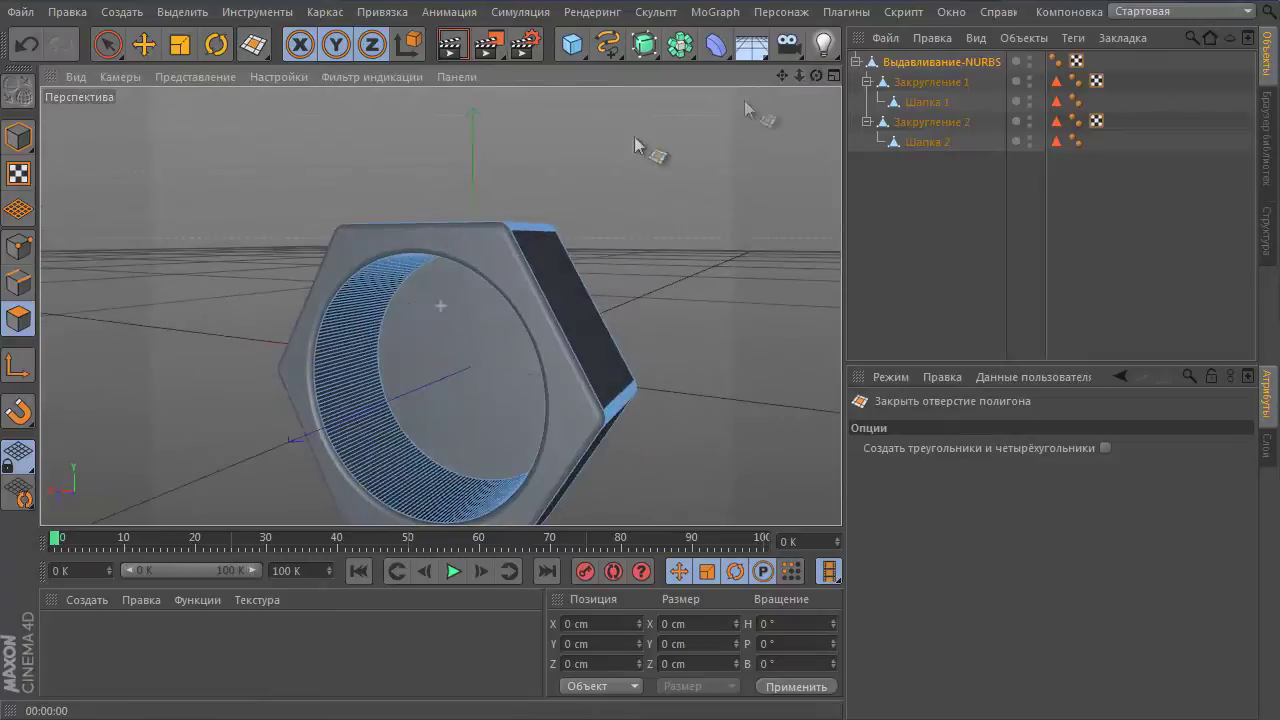
{"action": "left_click", "coordinate": [315, 340]}
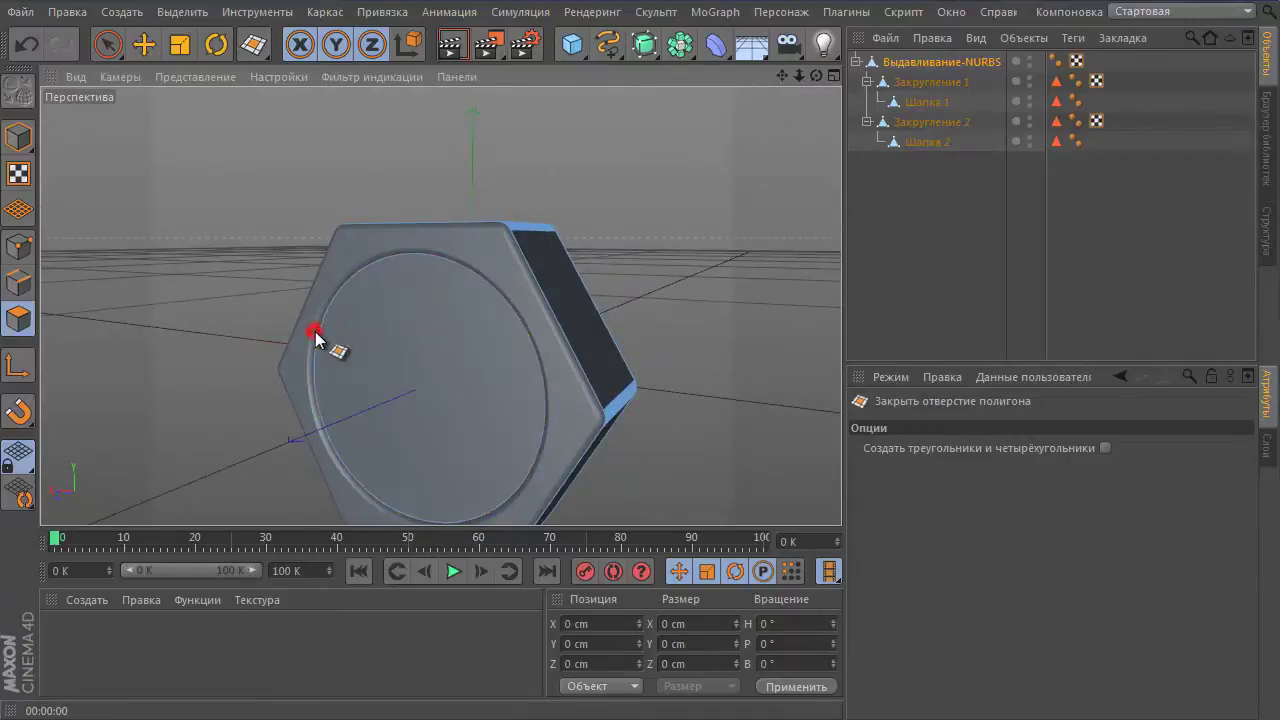
{"action": "left_click", "coordinate": [451, 47]}
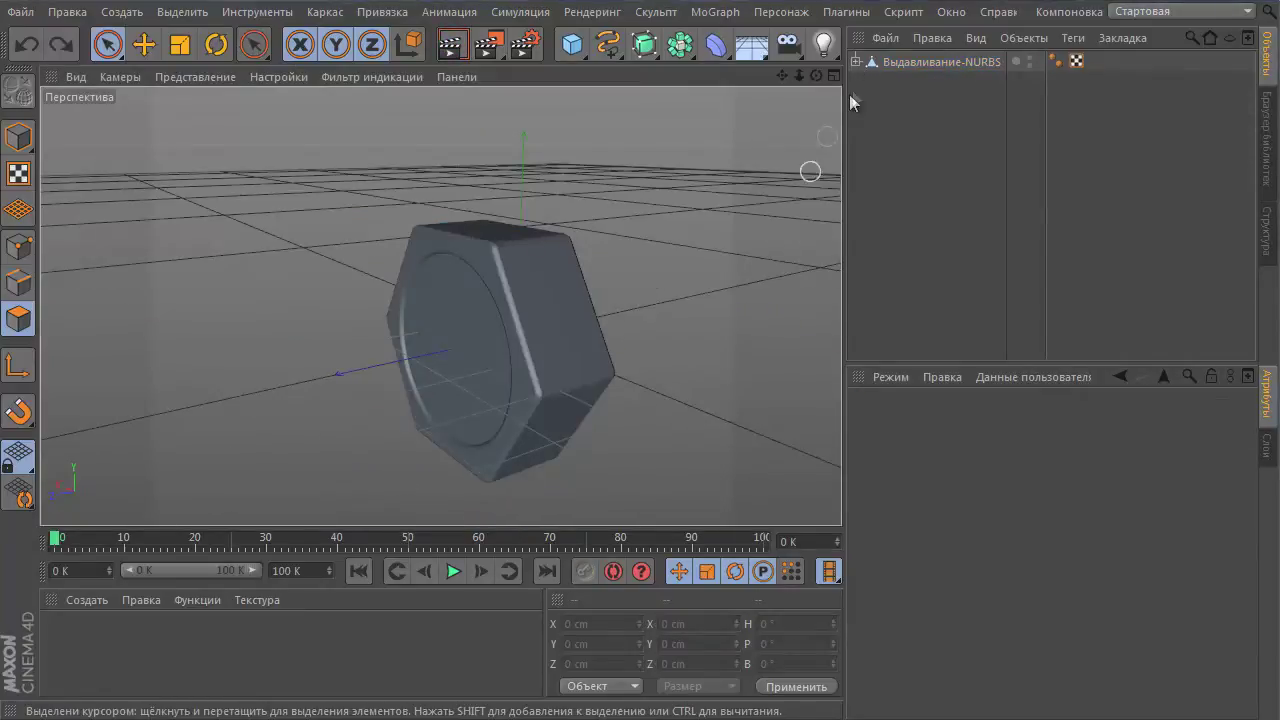
Step: Select all of the nut's child parts and merge them into one object
{"action": "right_click", "coordinate": [898, 57]}
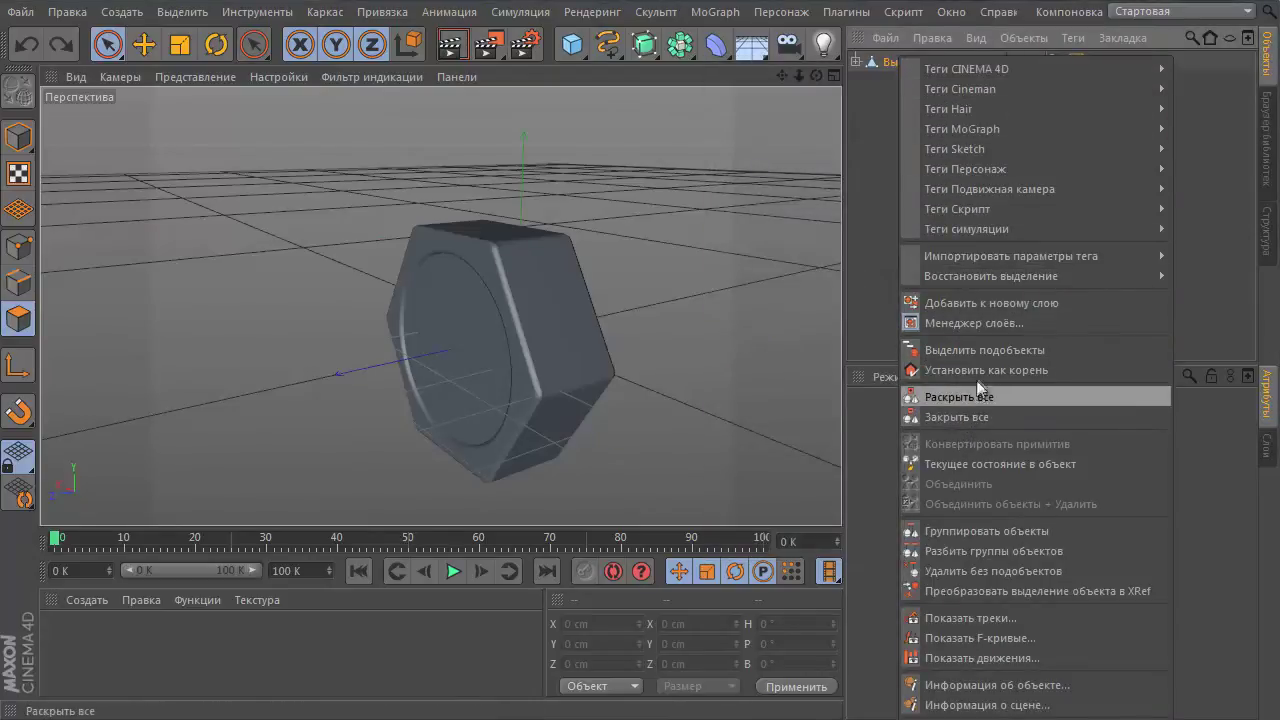
{"action": "left_click", "coordinate": [986, 350]}
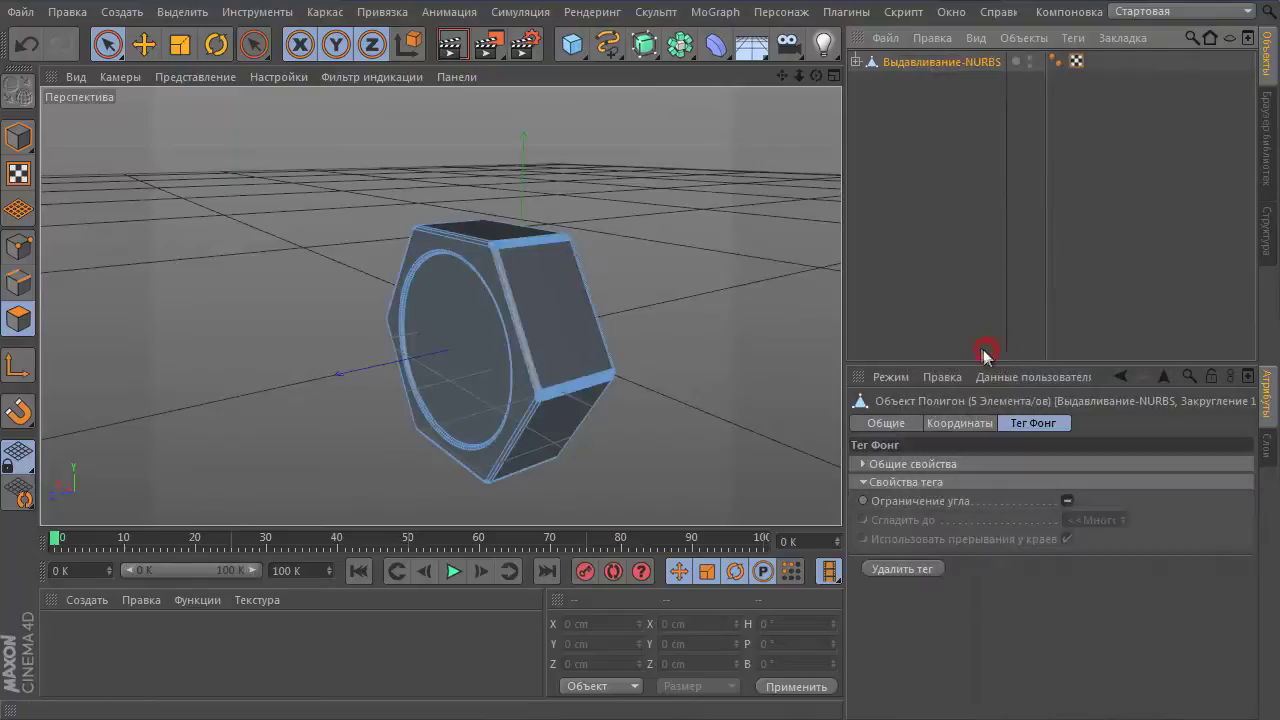
{"action": "right_click", "coordinate": [915, 61]}
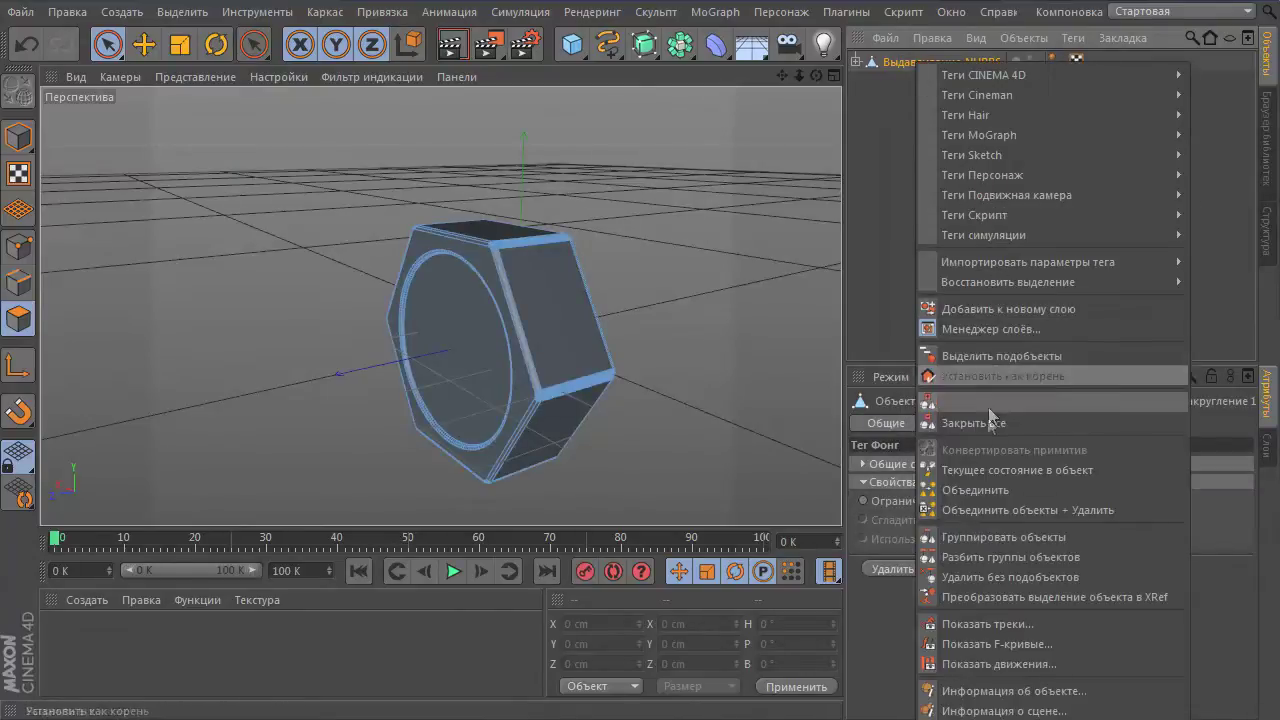
{"action": "left_click", "coordinate": [1001, 511]}
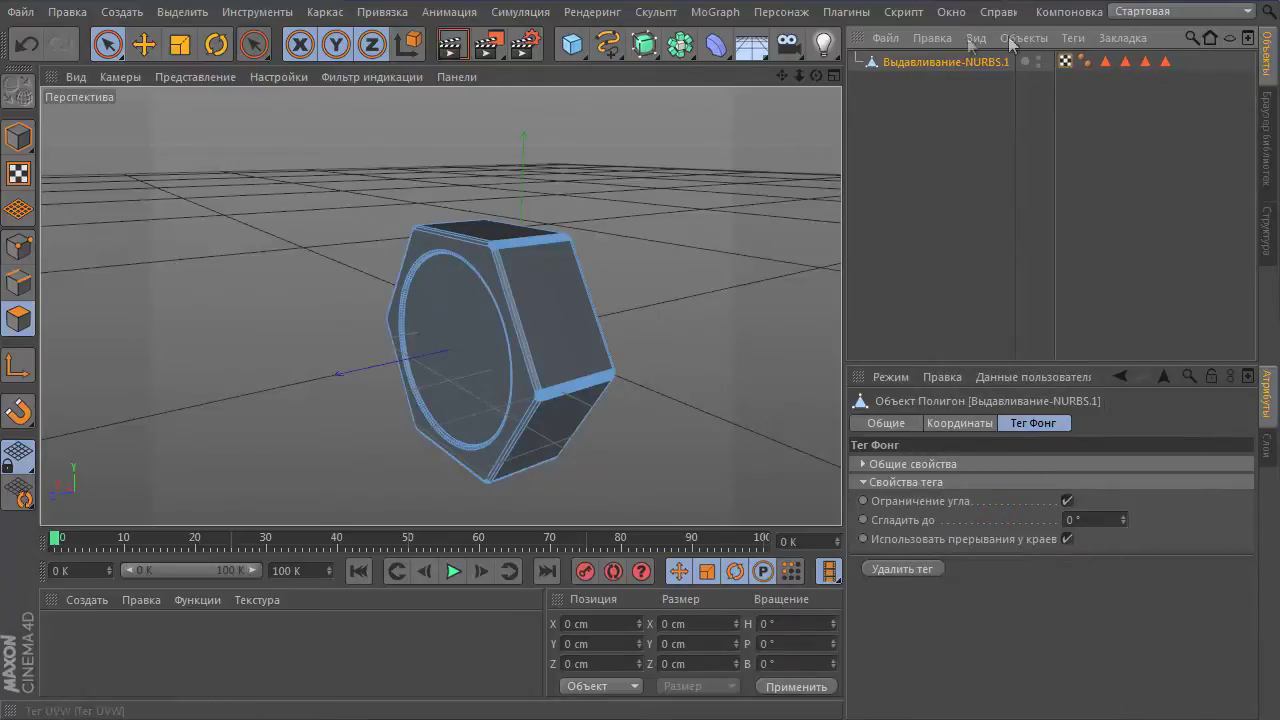
Step: Undo the merge to restore the original Выдавливание-NURBS nut with its parts
{"action": "key", "text": "ctrl+z"}
{"action": "key", "text": "d"}
{"action": "right_click", "coordinate": [461, 342]}
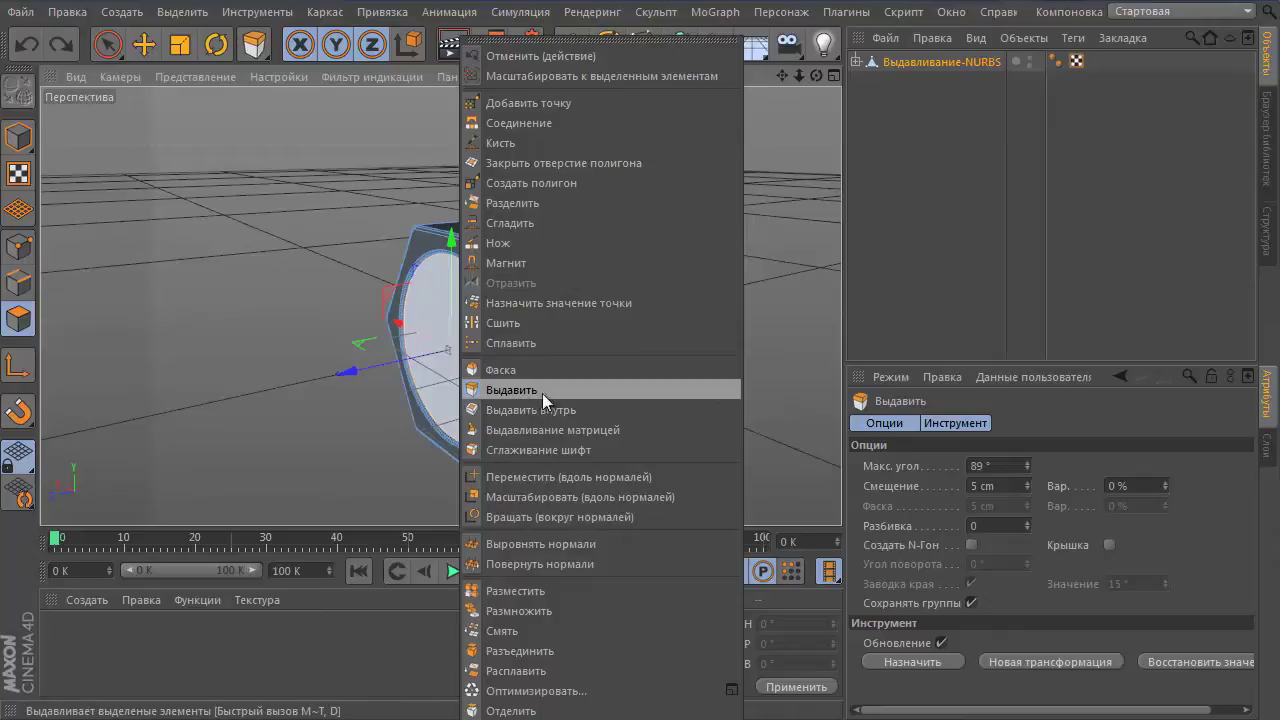
Step: Extrude the nut's selected front face with the offset lowered from 5 cm to 1 cm
{"action": "left_click", "coordinate": [510, 390]}
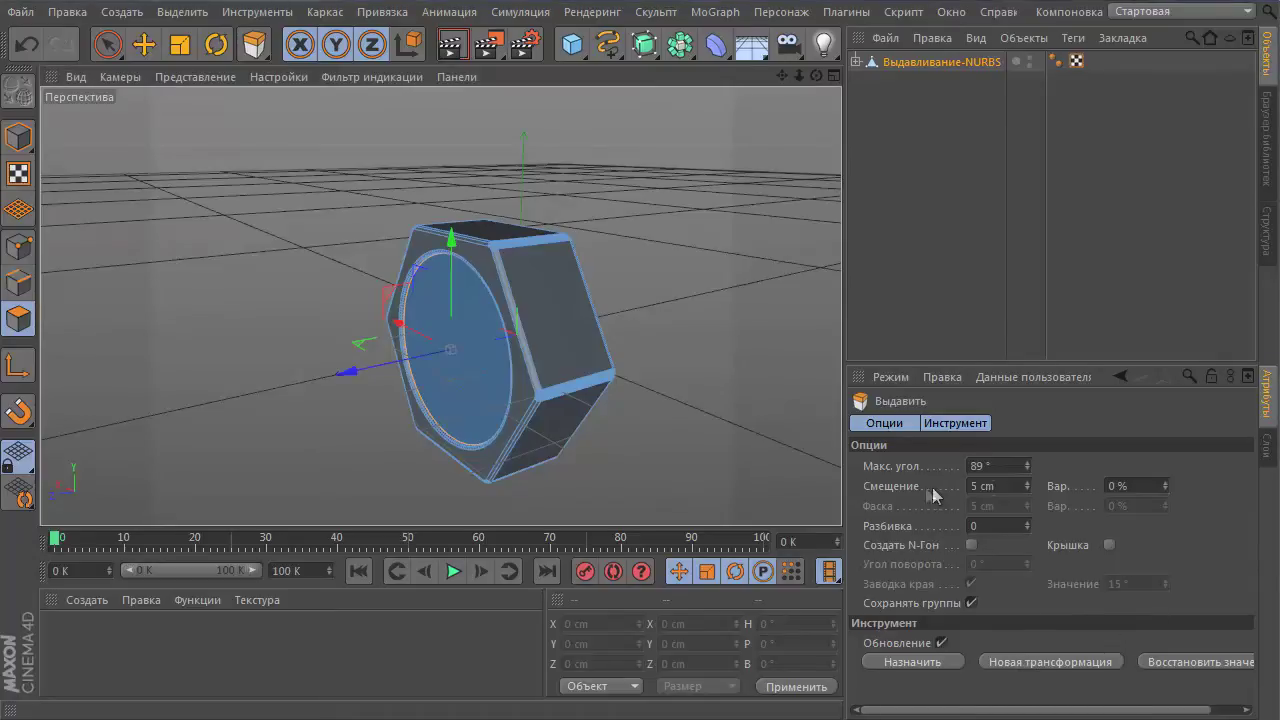
{"action": "left_click", "coordinate": [1027, 489]}
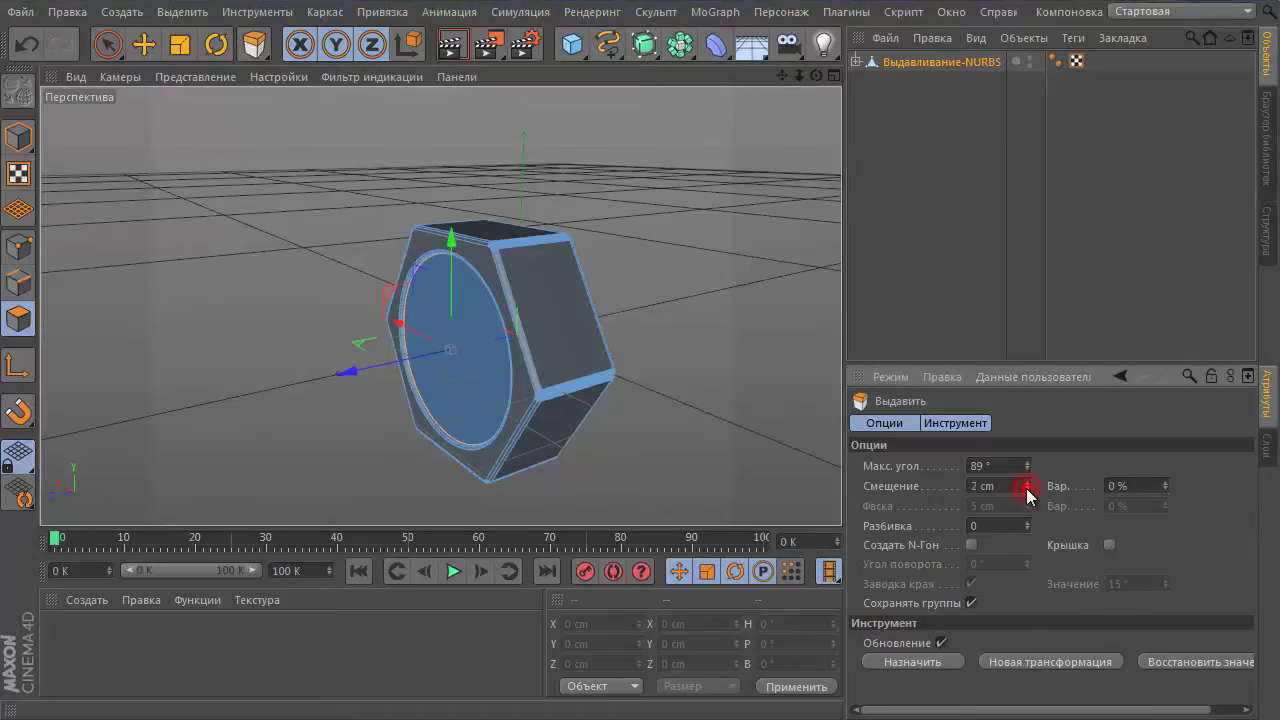
{"action": "left_click", "coordinate": [907, 662]}
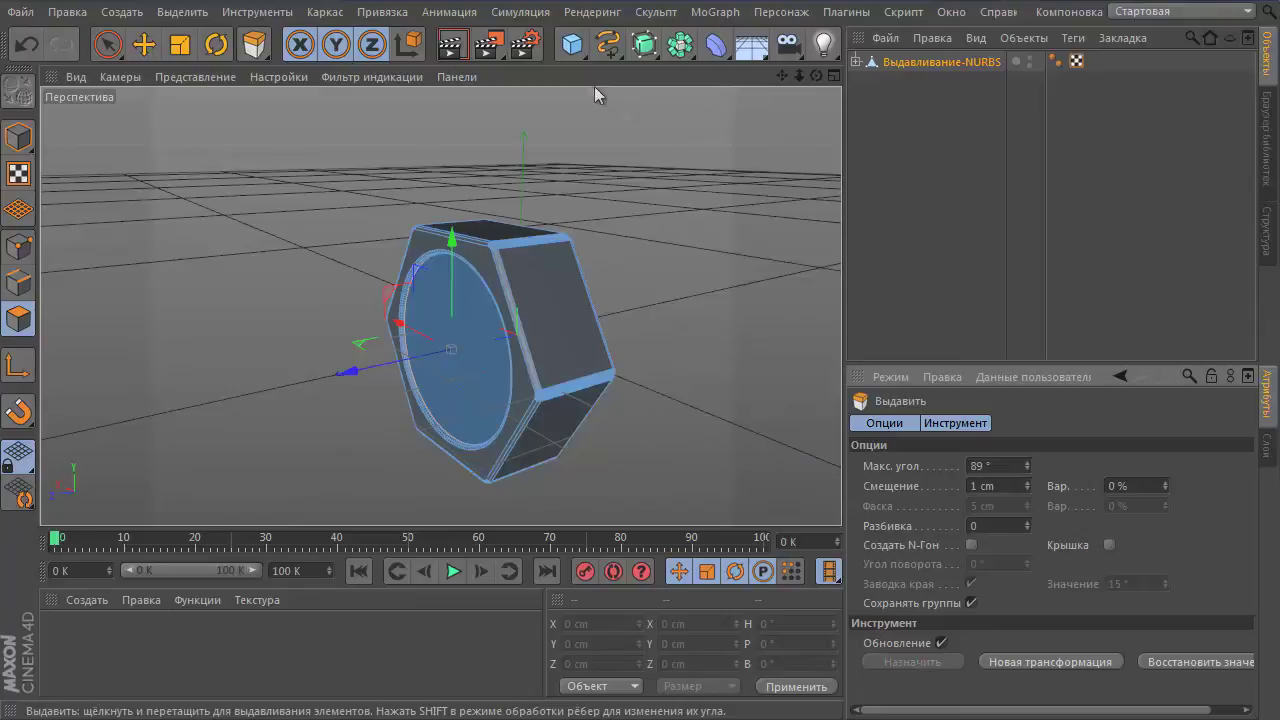
{"action": "left_click", "coordinate": [575, 48]}
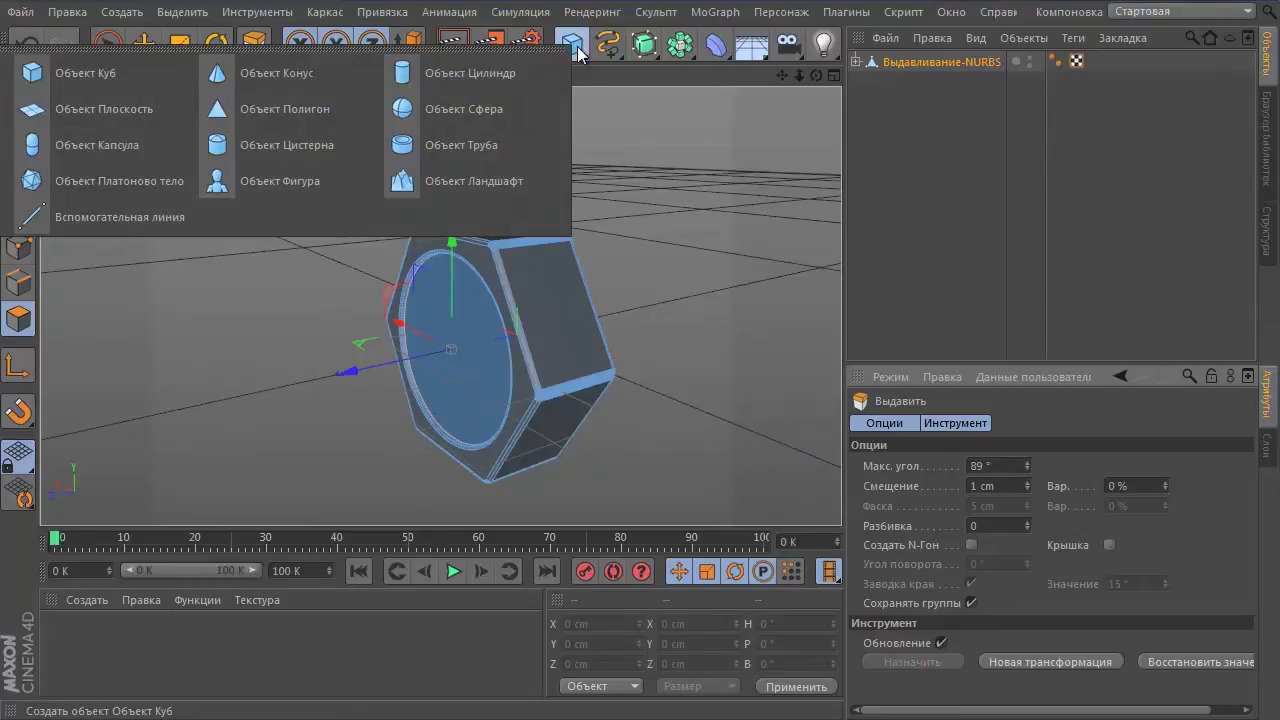
Step: Place a Cube in the scene and set its Размер Z to 500 cm (200 × 200 × 500)
{"action": "left_click", "coordinate": [584, 48]}
{"action": "mouse_move", "coordinate": [587, 50]}
{"action": "left_mouse_down"}
{"action": "mouse_move", "coordinate": [513, 305]}
{"action": "mouse_move", "coordinate": [342, 284]}
{"action": "left_mouse_up"}
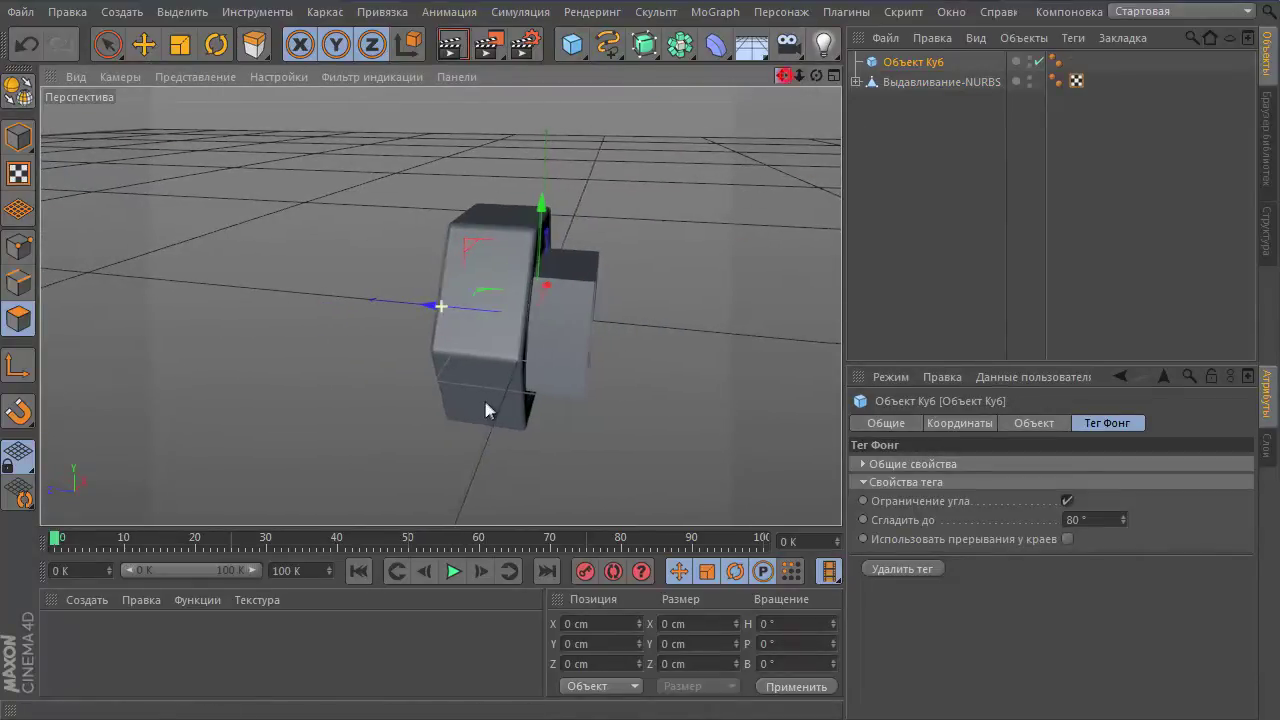
{"action": "left_click_drag", "start_coordinate": [485, 401], "coordinate": [560, 405], "text": "alt"}
{"action": "left_click", "coordinate": [914, 64]}
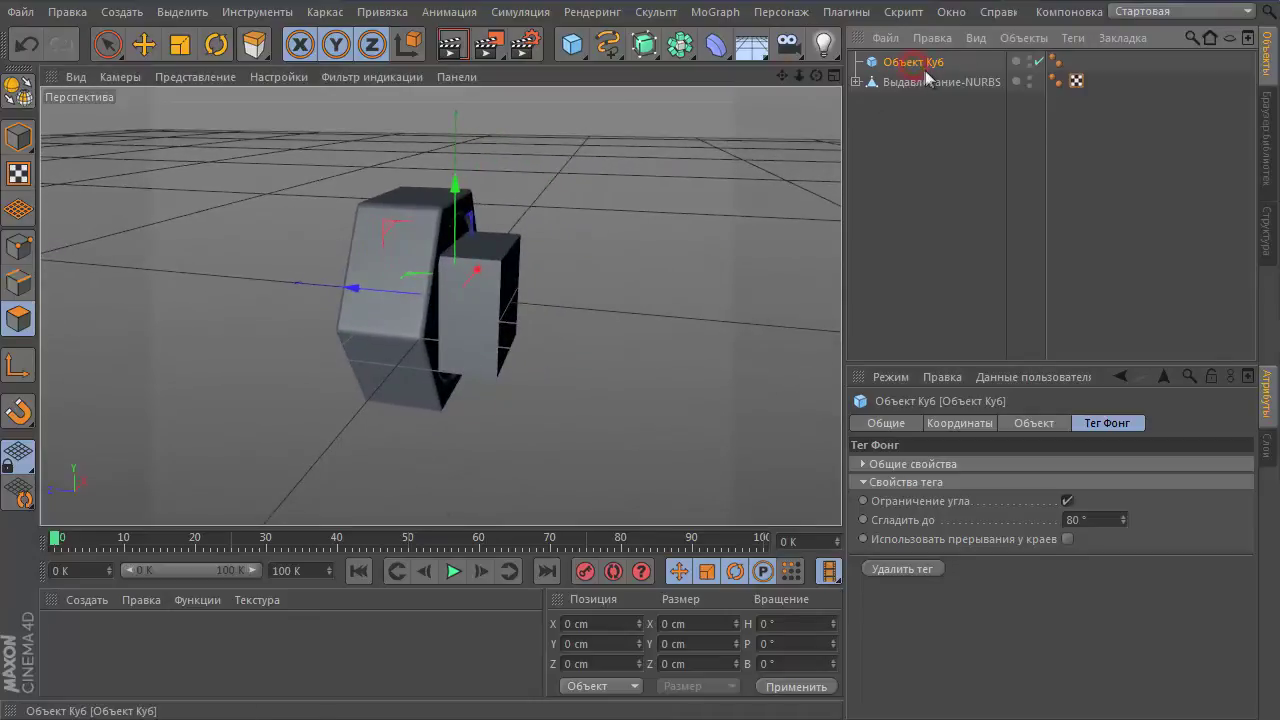
{"action": "left_click", "coordinate": [962, 423]}
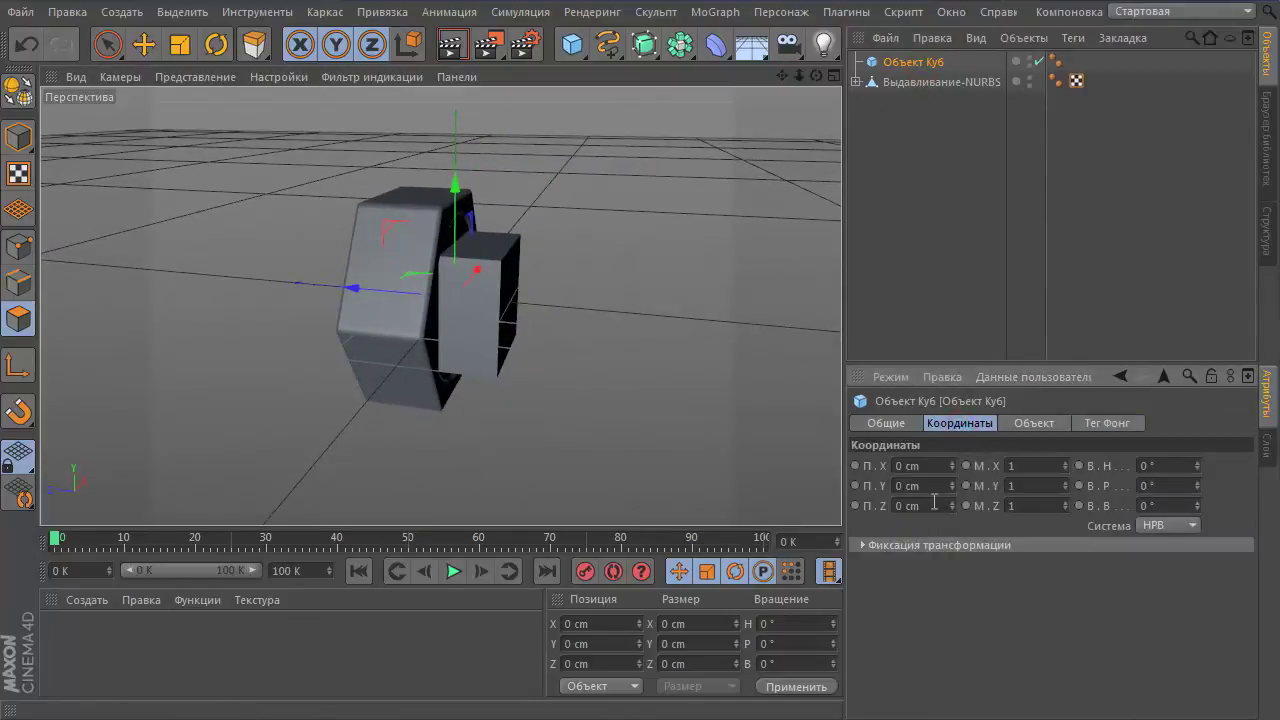
{"action": "left_click", "coordinate": [1030, 423]}
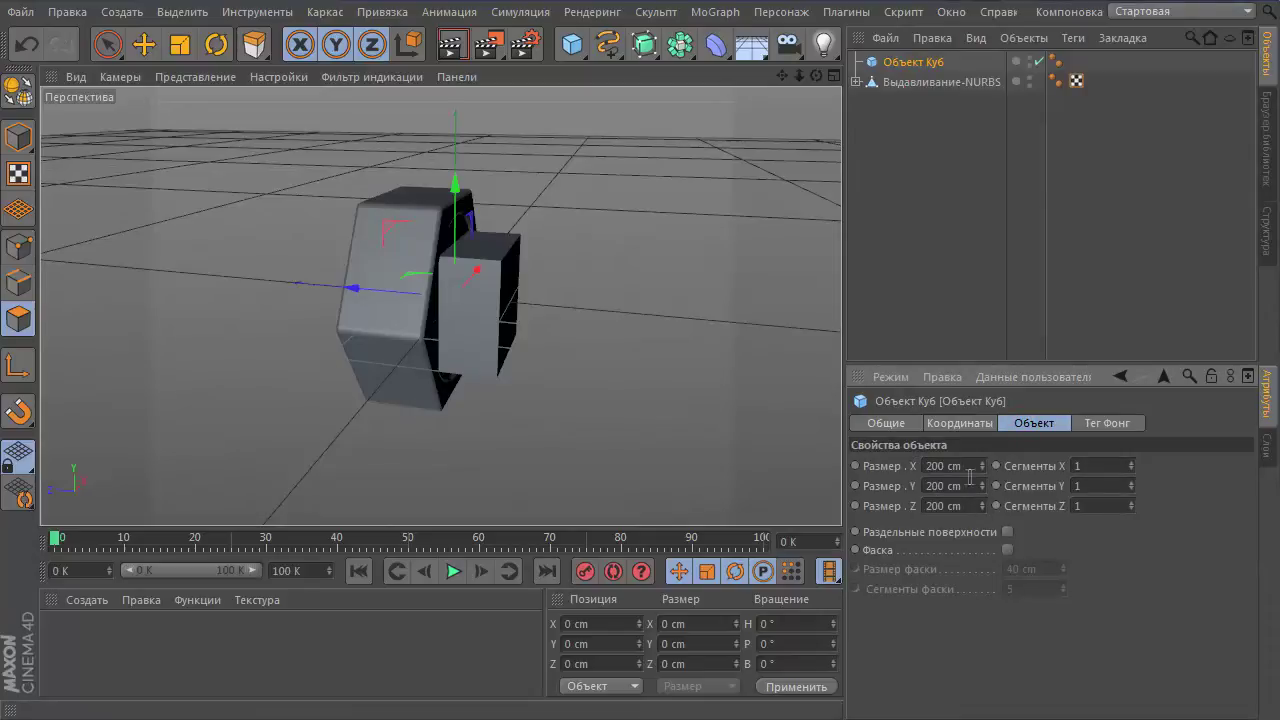
{"action": "mouse_move", "coordinate": [985, 507]}
{"action": "left_mouse_down"}
{"action": "mouse_move", "coordinate": [983, 489]}
{"action": "mouse_move", "coordinate": [986, 506]}
{"action": "left_mouse_up"}
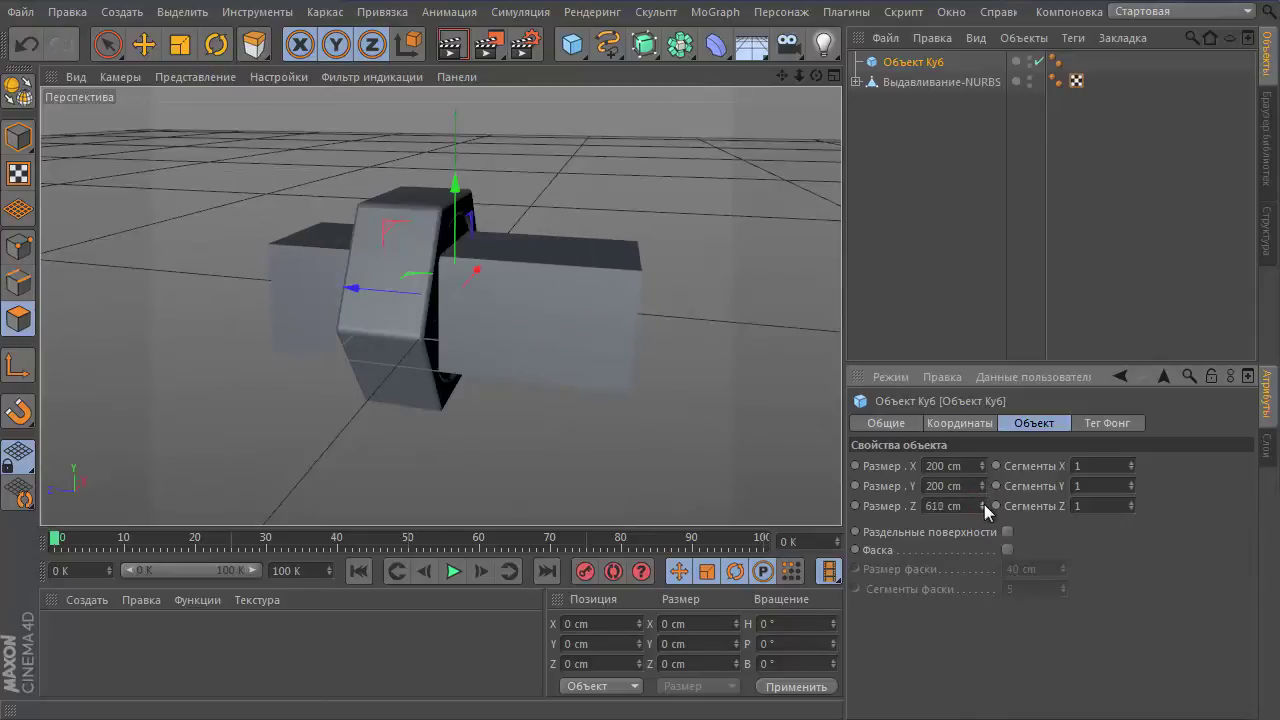
{"action": "left_click_drag", "start_coordinate": [984, 507], "coordinate": [984, 504]}
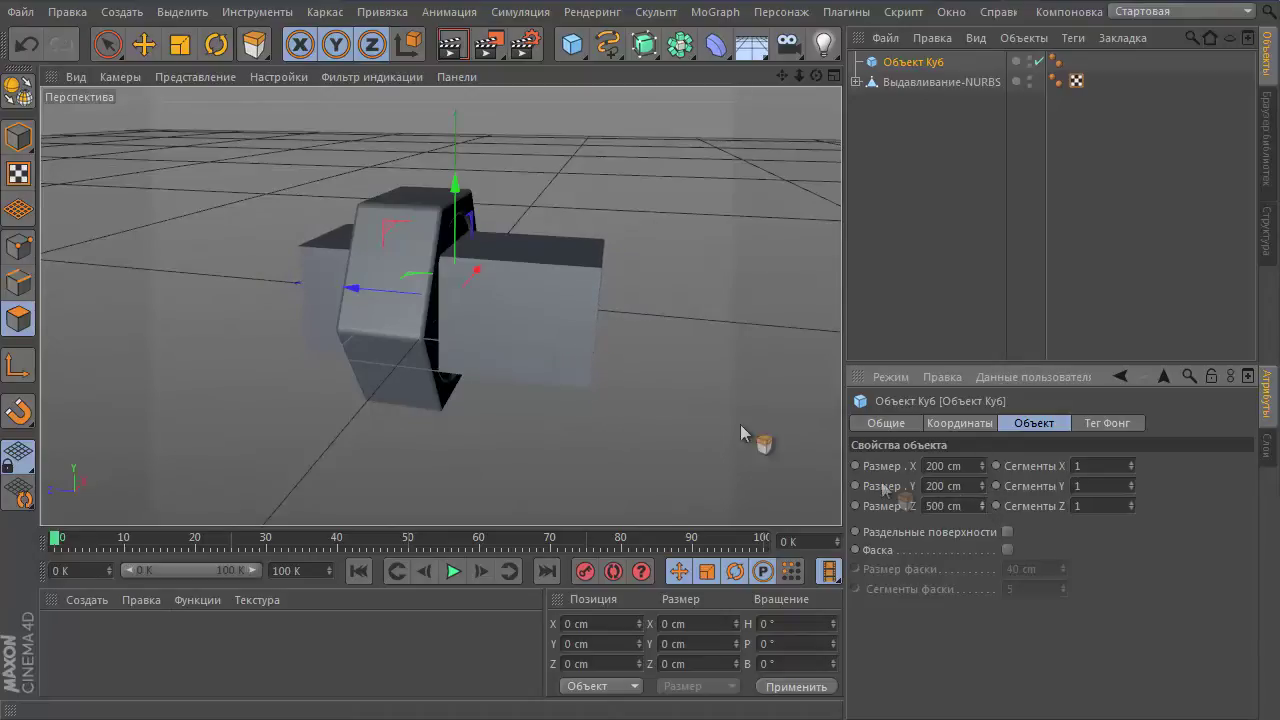
{"action": "left_click", "coordinate": [108, 44]}
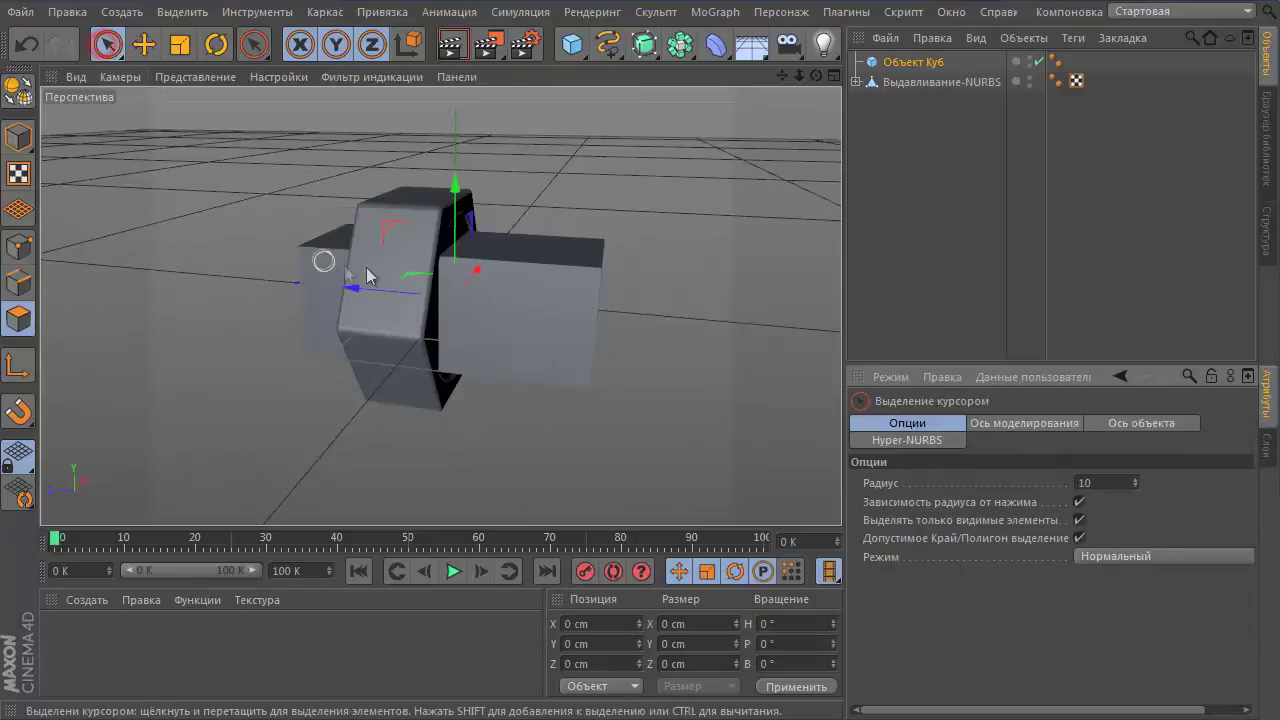
Step: Slide the cube along Z and X until it sits against the nut
{"action": "left_click_drag", "start_coordinate": [362, 289], "coordinate": [445, 300]}
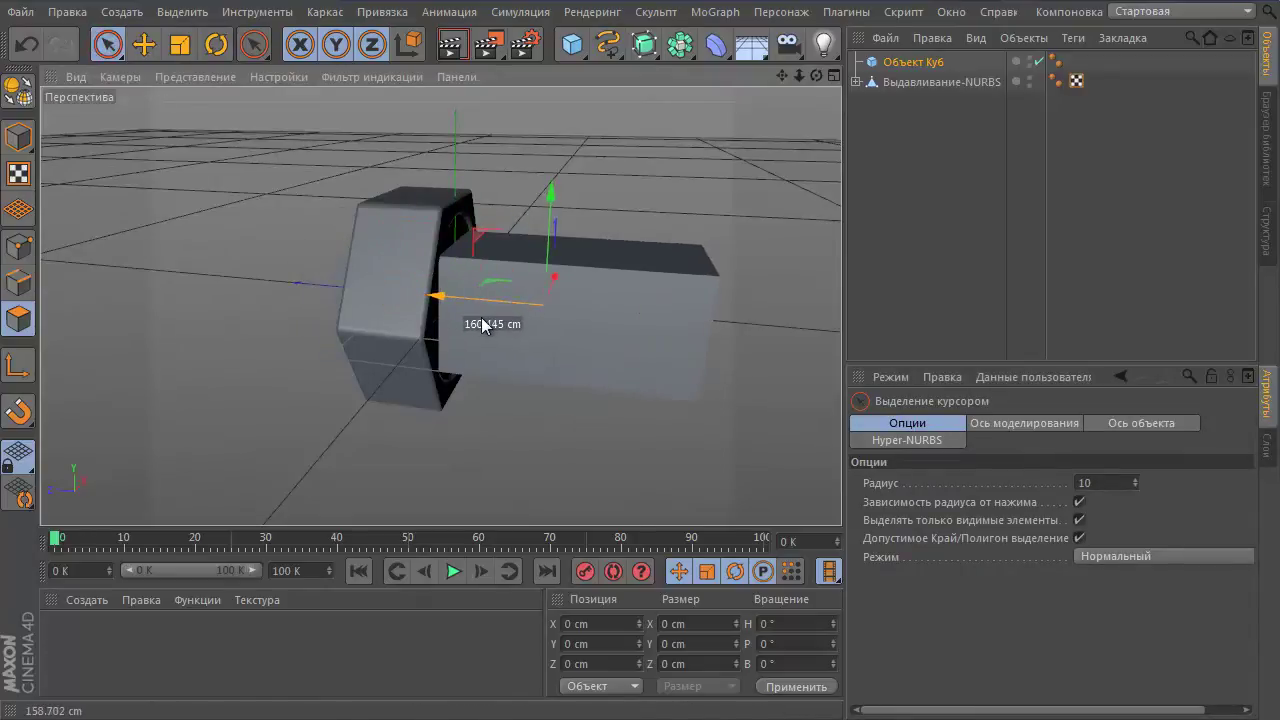
{"action": "left_click_drag", "start_coordinate": [357, 407], "coordinate": [429, 413], "text": "alt"}
{"action": "mouse_move", "coordinate": [441, 297]}
{"action": "left_mouse_down"}
{"action": "mouse_move", "coordinate": [428, 305]}
{"action": "mouse_move", "coordinate": [511, 307]}
{"action": "mouse_move", "coordinate": [462, 305]}
{"action": "left_mouse_up"}
{"action": "left_click_drag", "start_coordinate": [533, 378], "coordinate": [480, 346], "text": "alt"}
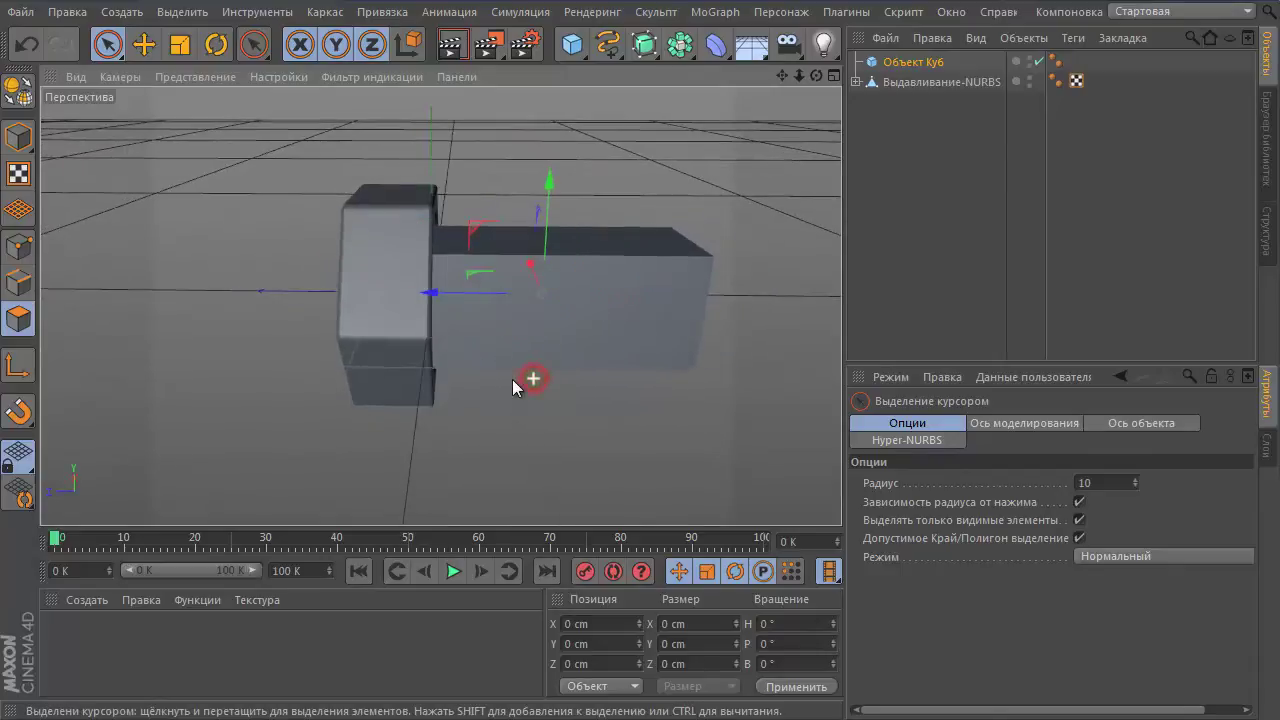
{"action": "left_click_drag", "start_coordinate": [455, 291], "coordinate": [451, 291]}
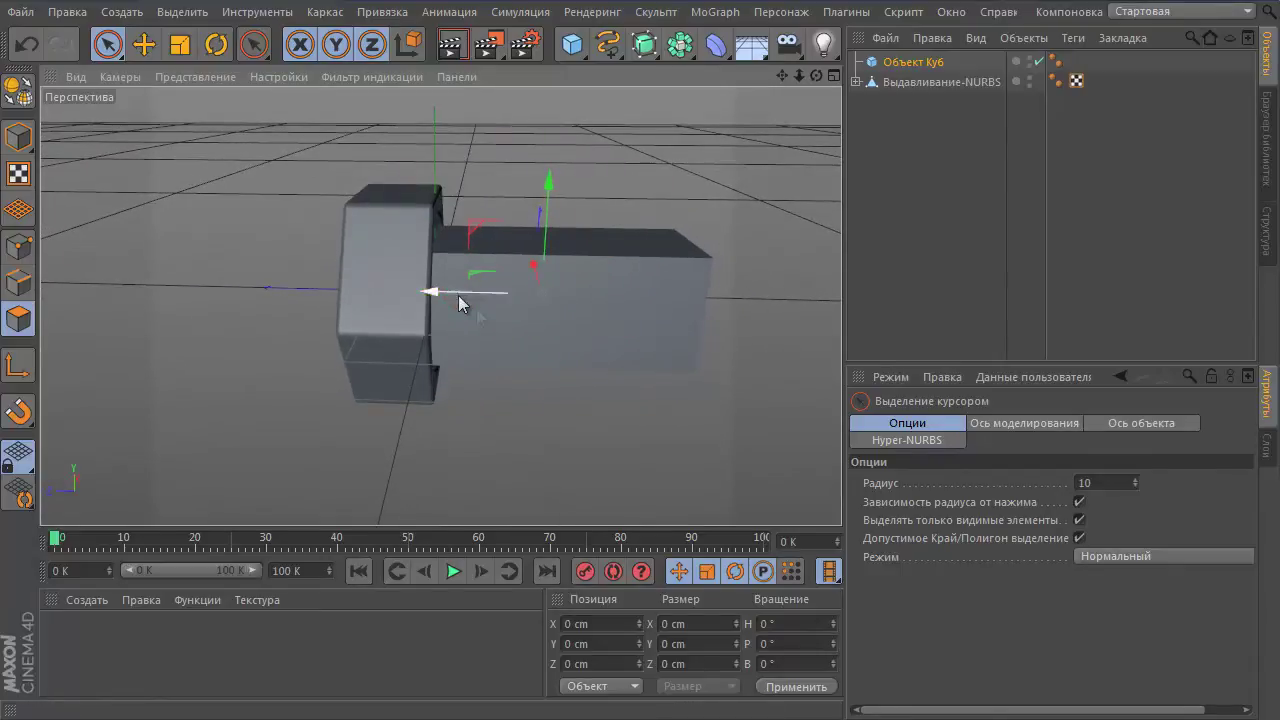
Step: Lower the cube's Размер Y from 200 cm to 150 cm
{"action": "left_click", "coordinate": [924, 62]}
{"action": "left_click_drag", "start_coordinate": [982, 485], "coordinate": [983, 493]}
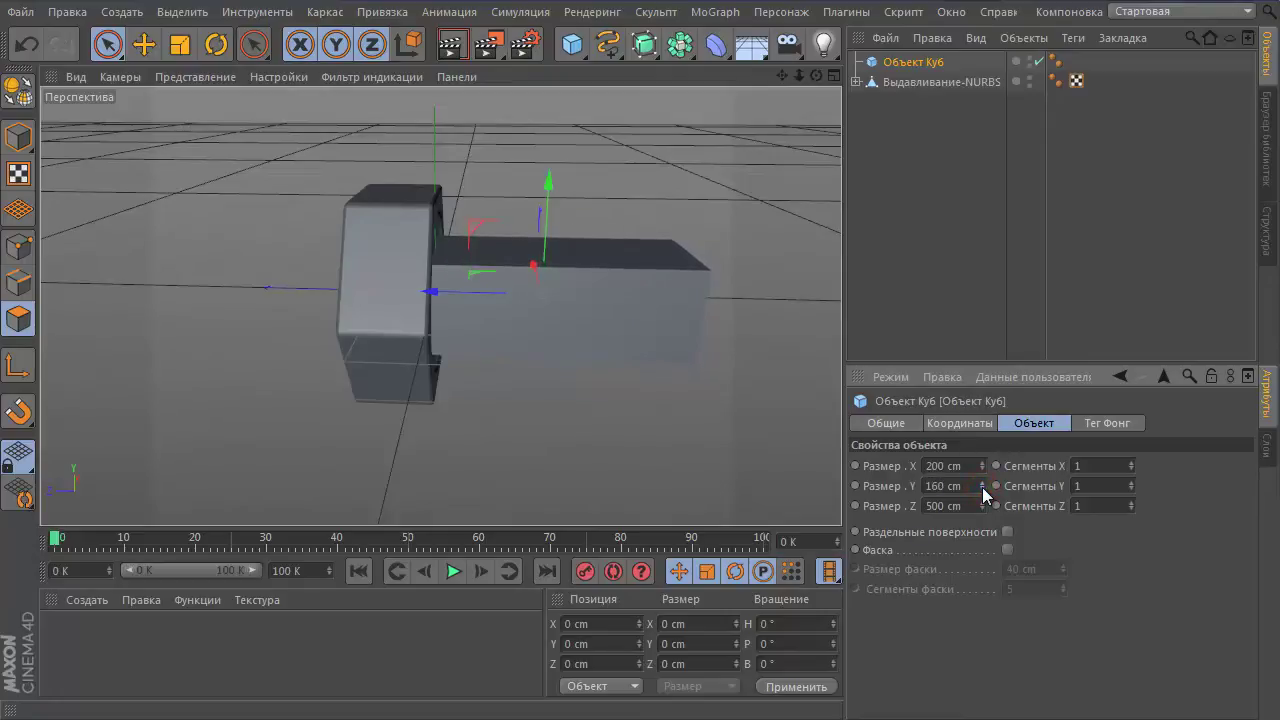
{"action": "left_click_drag", "start_coordinate": [983, 493], "coordinate": [983, 495]}
{"action": "left_click", "coordinate": [981, 490]}
{"action": "left_click_drag", "start_coordinate": [400, 385], "coordinate": [208, 373], "text": "alt"}
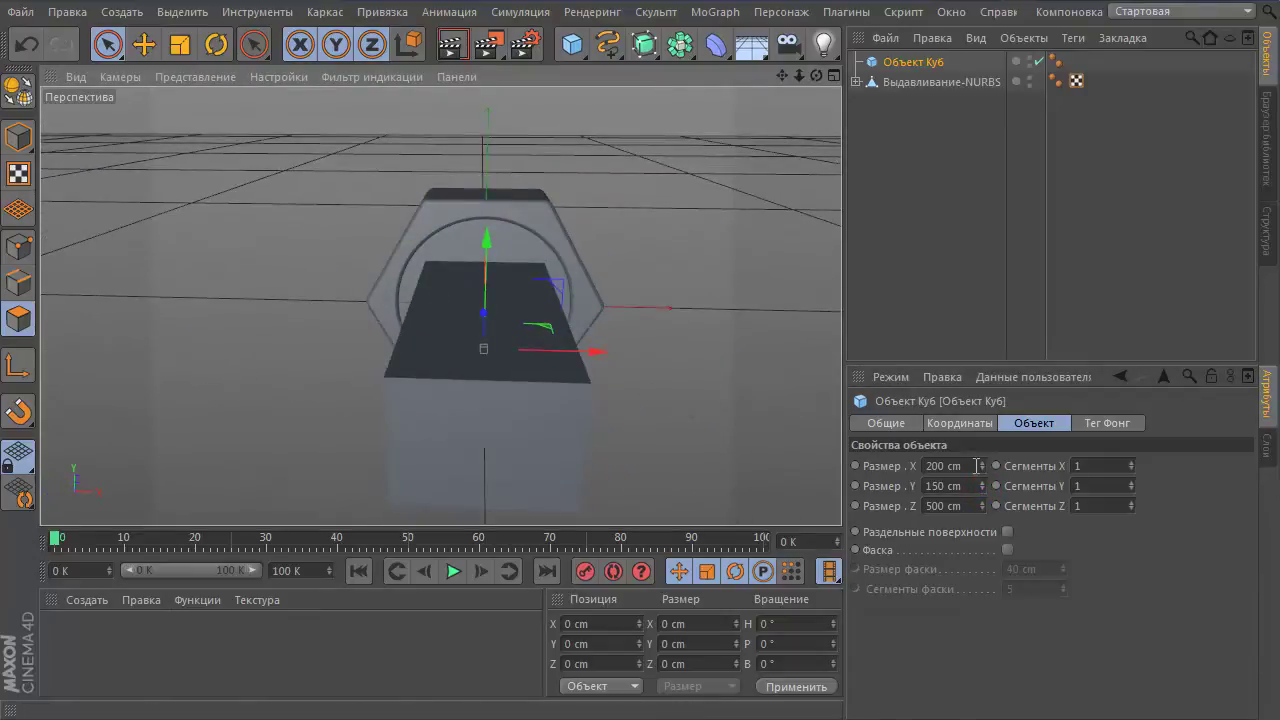
Step: Set the cube's Размер X and Размер Y to 170 cm, keeping Z at 500 cm
{"action": "left_click", "coordinate": [945, 466]}
{"action": "type", "text": "1"}
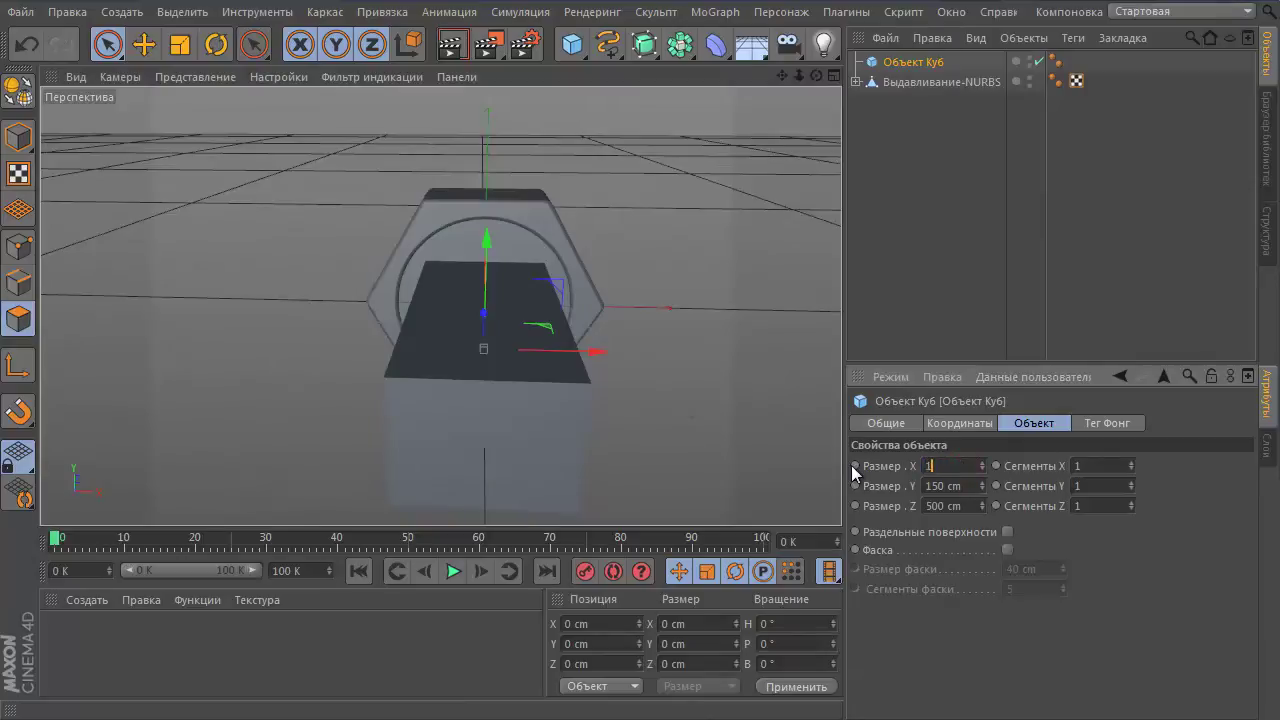
{"action": "type", "text": "50"}
{"action": "key", "text": "Return"}
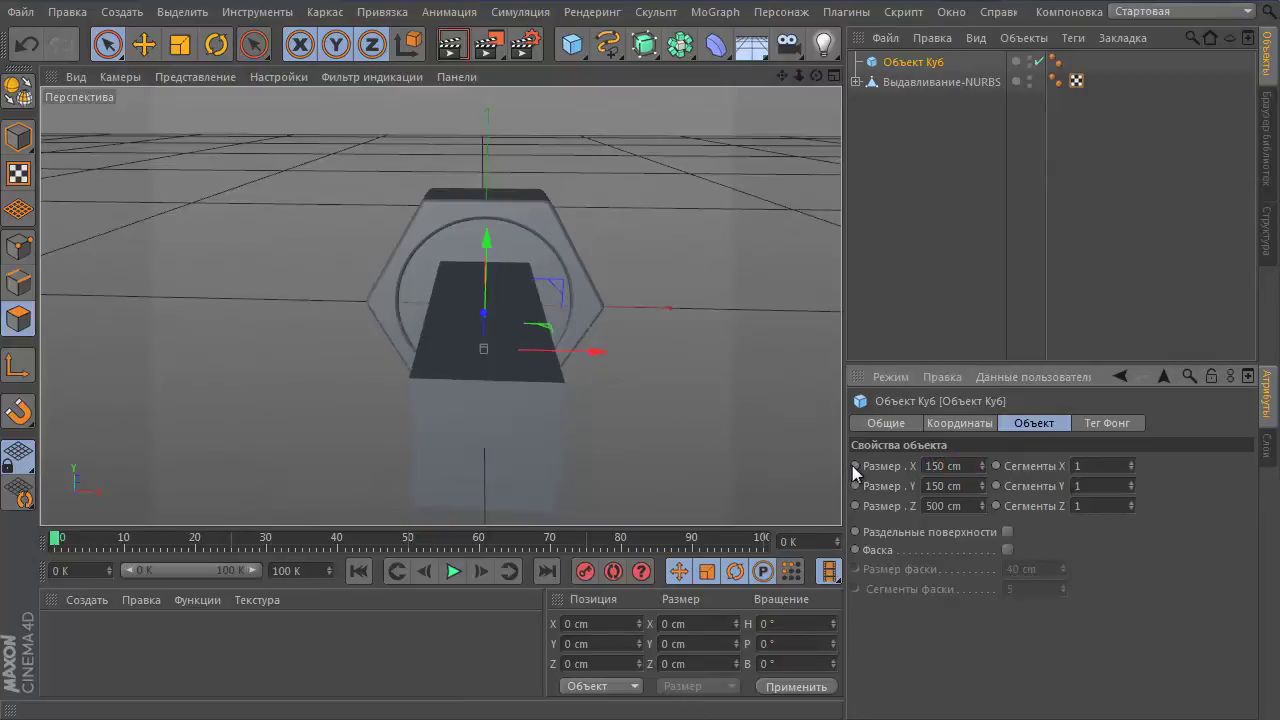
{"action": "mouse_move", "coordinate": [610, 357]}
{"action": "left_mouse_down", "text": "alt"}
{"action": "mouse_move", "coordinate": [711, 271]}
{"action": "mouse_move", "coordinate": [614, 290]}
{"action": "left_mouse_up", "text": "alt"}
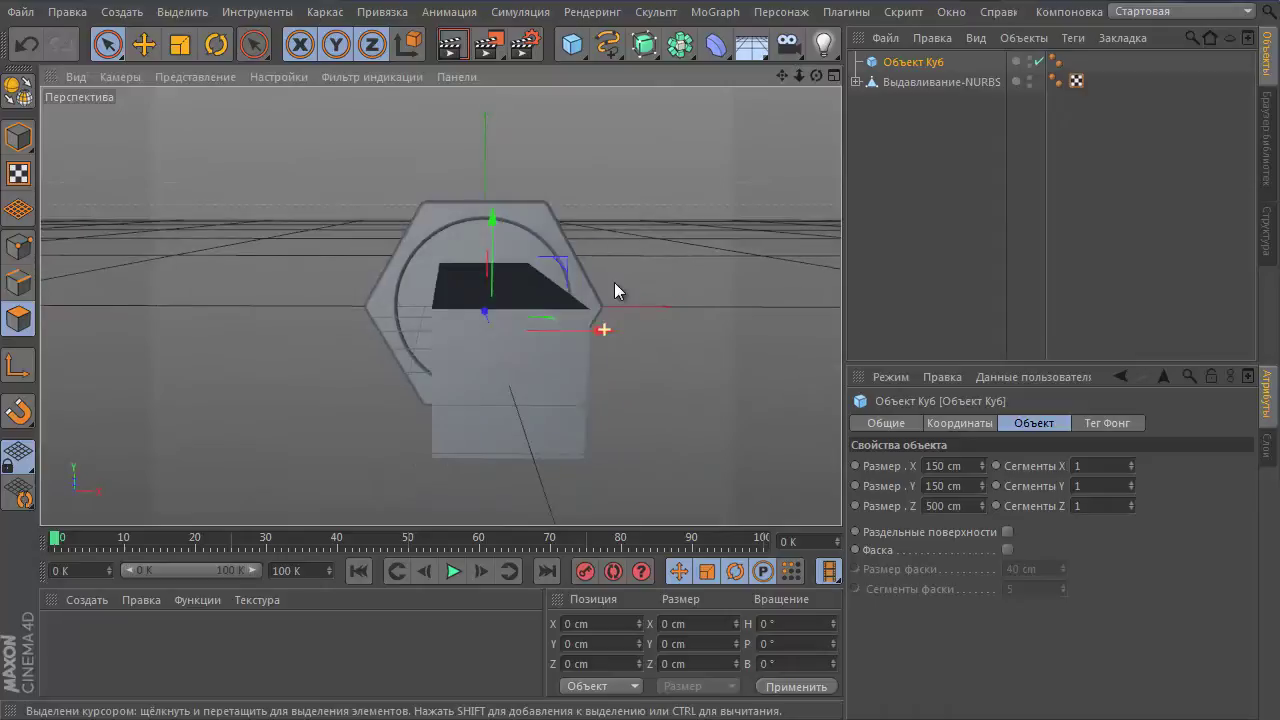
{"action": "left_click_drag", "start_coordinate": [983, 466], "coordinate": [999, 466]}
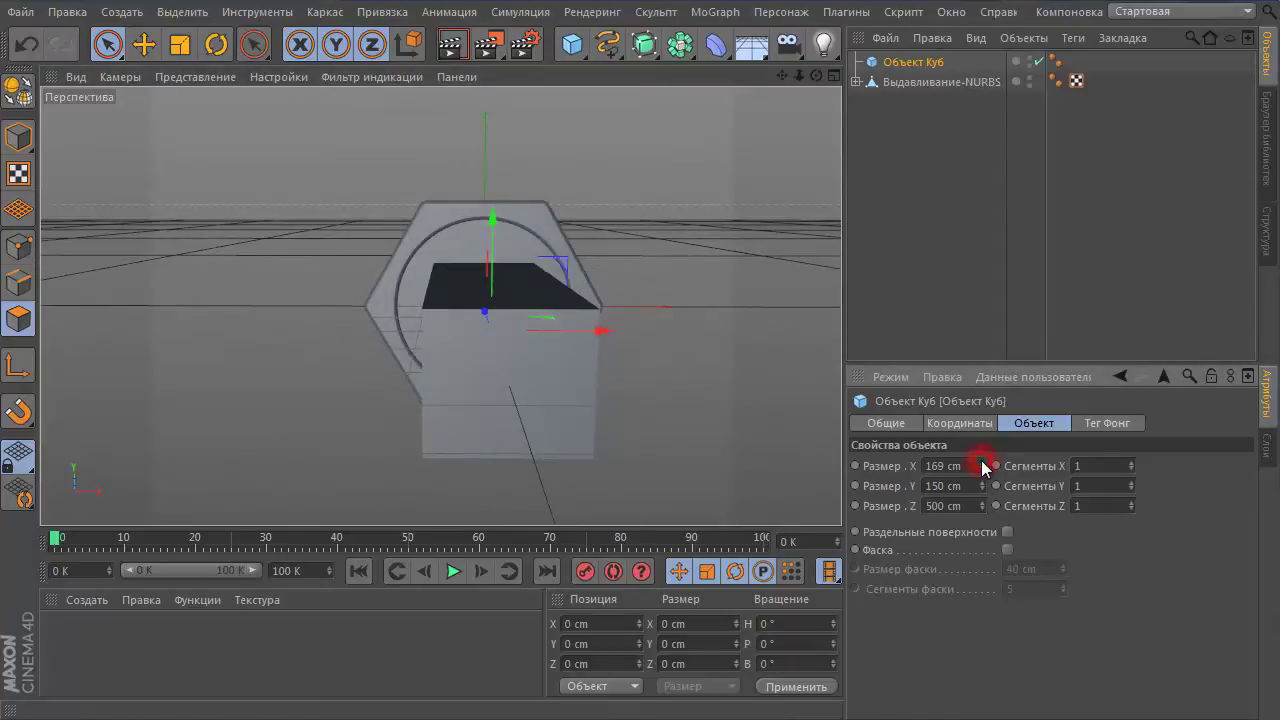
{"action": "left_click_drag", "start_coordinate": [981, 484], "coordinate": [983, 486]}
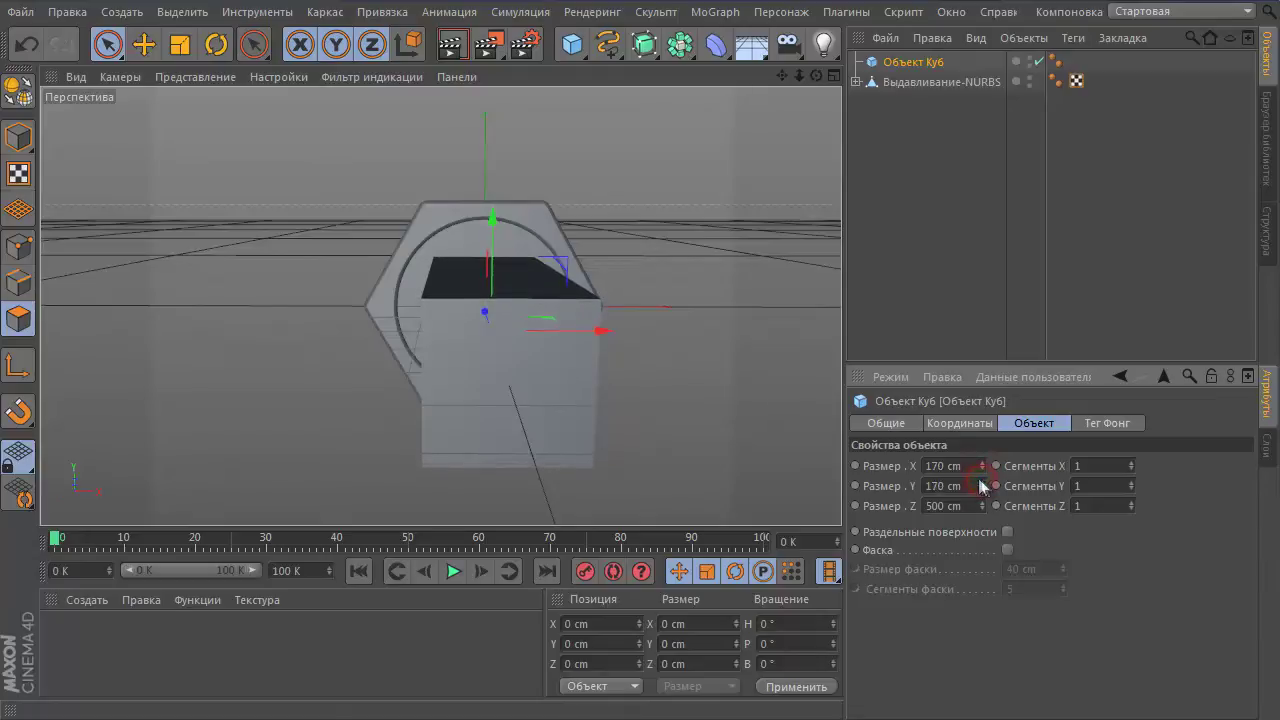
{"action": "left_click_drag", "start_coordinate": [640, 443], "coordinate": [471, 458], "text": "alt"}
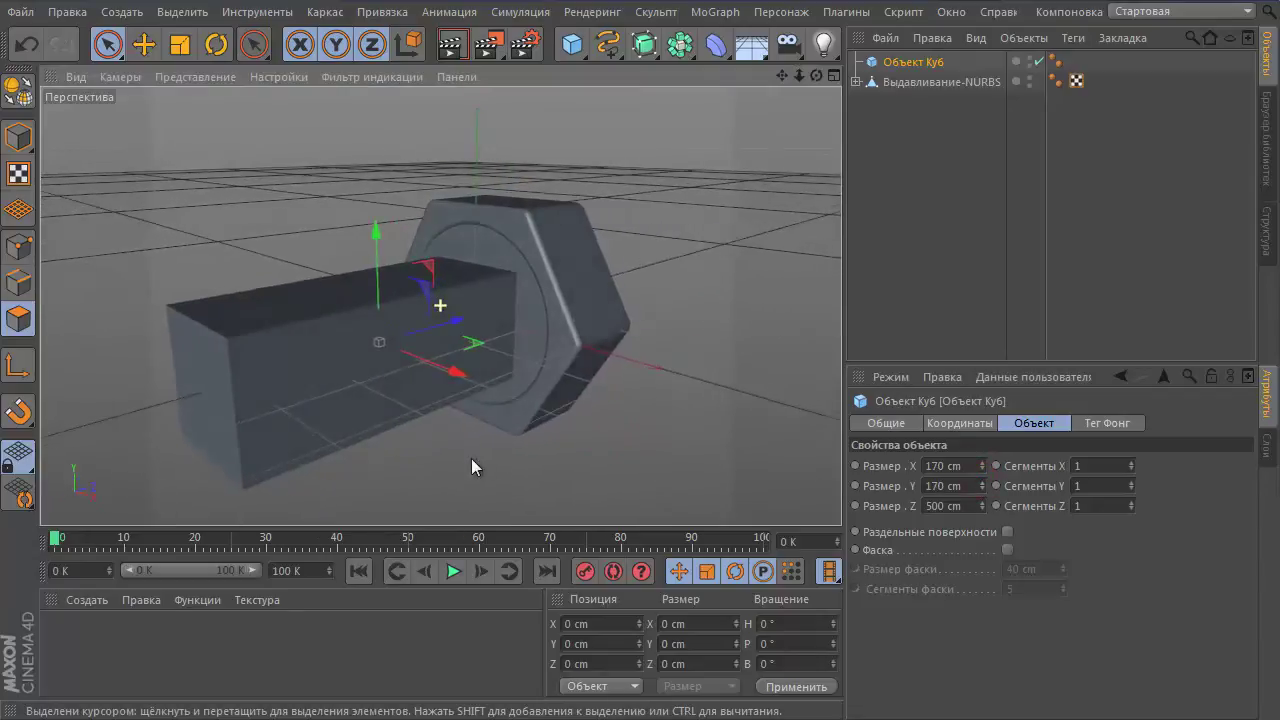
{"action": "left_click_drag", "start_coordinate": [471, 458], "coordinate": [540, 451], "text": "alt"}
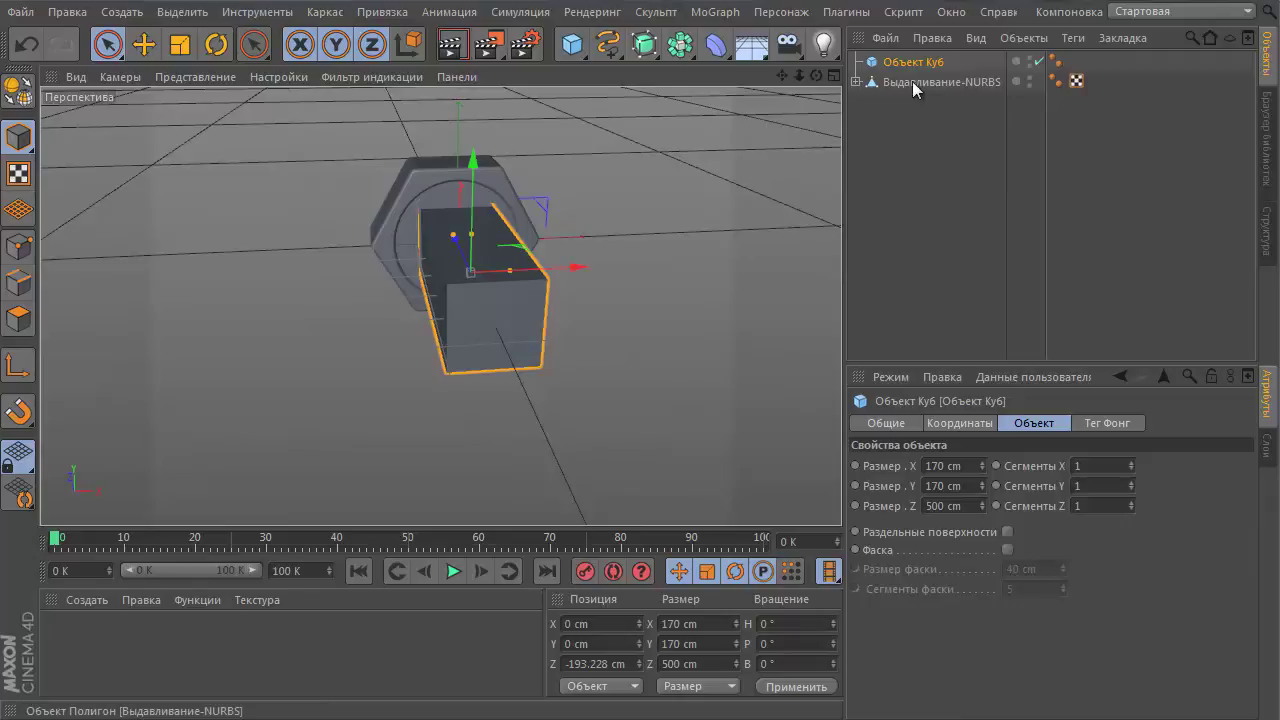
Step: Select Выдавливание-NURBS's child parts and merge them into Выдавливание-NURBS.1 with Объединить объекты + Удалить
{"action": "left_click", "coordinate": [912, 81]}
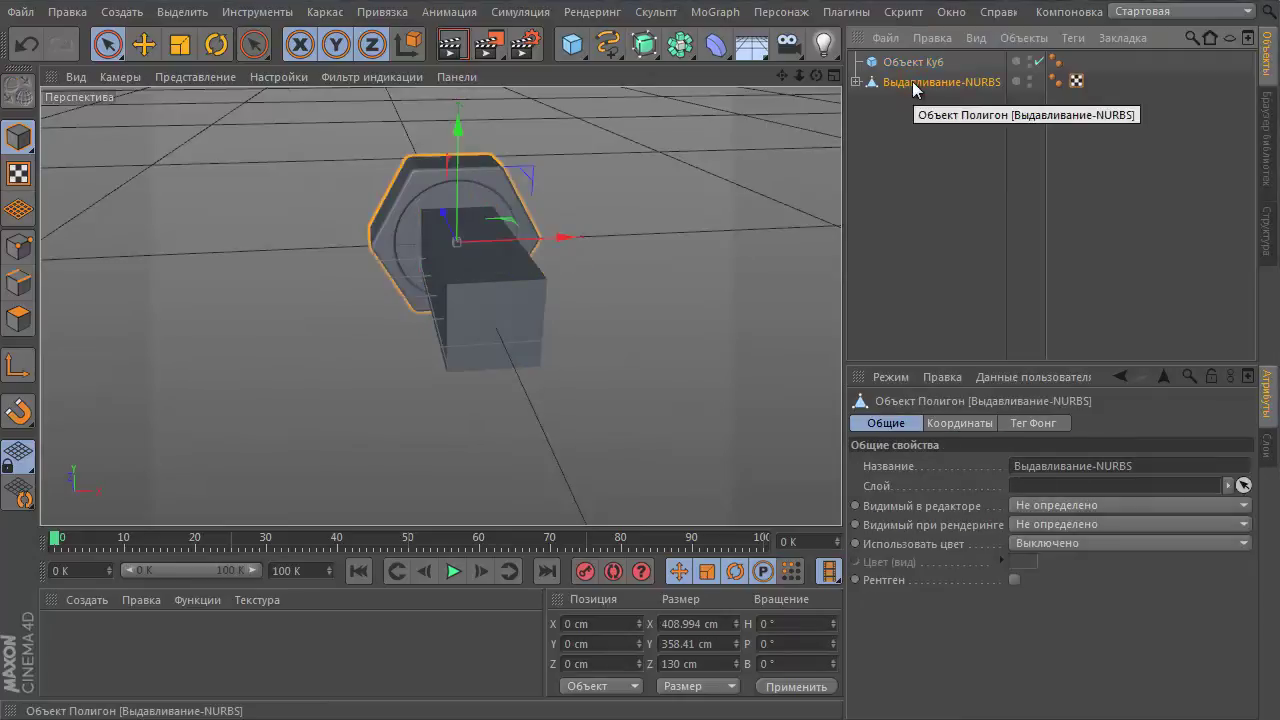
{"action": "right_click", "coordinate": [912, 81]}
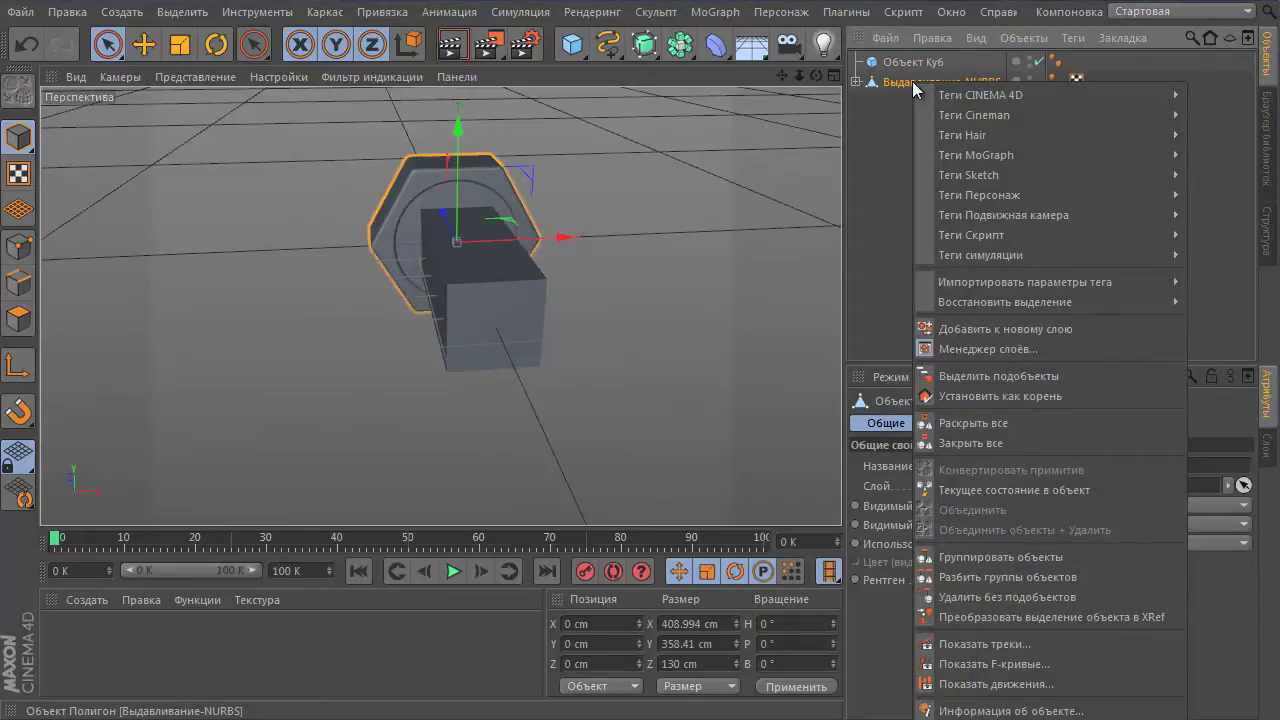
{"action": "left_click", "coordinate": [968, 380]}
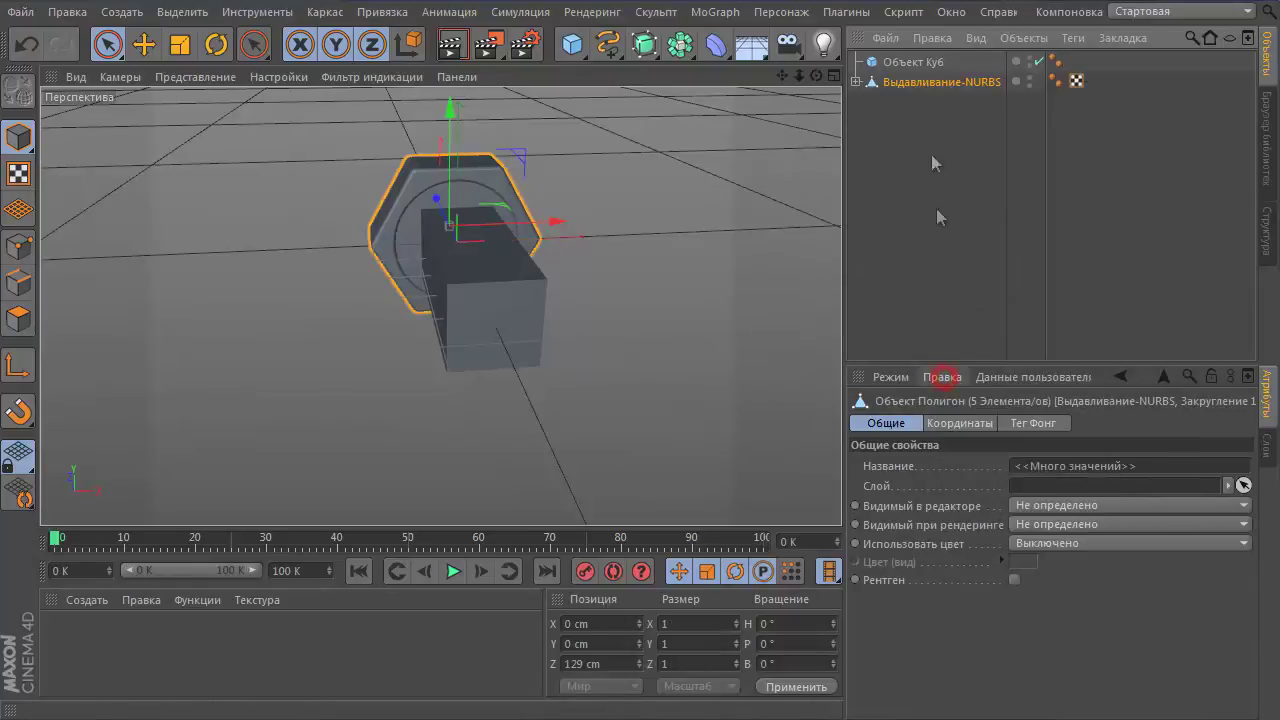
{"action": "right_click", "coordinate": [921, 83]}
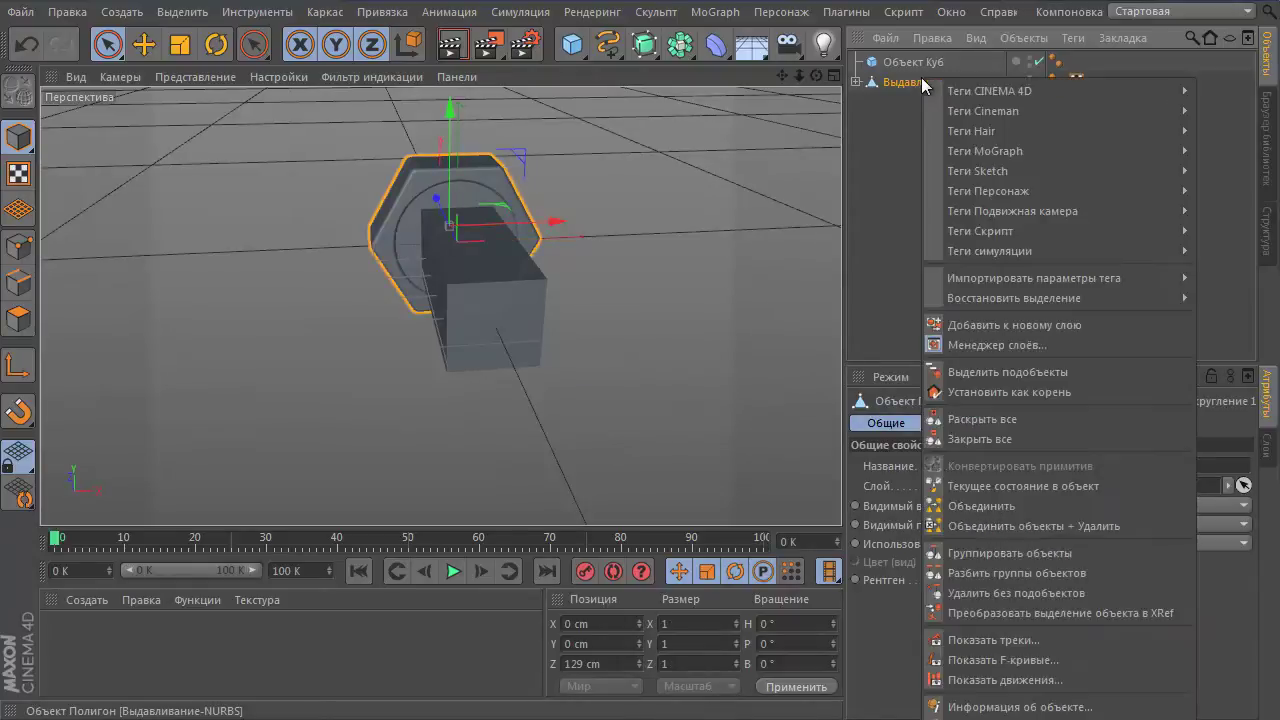
{"action": "left_click", "coordinate": [975, 527]}
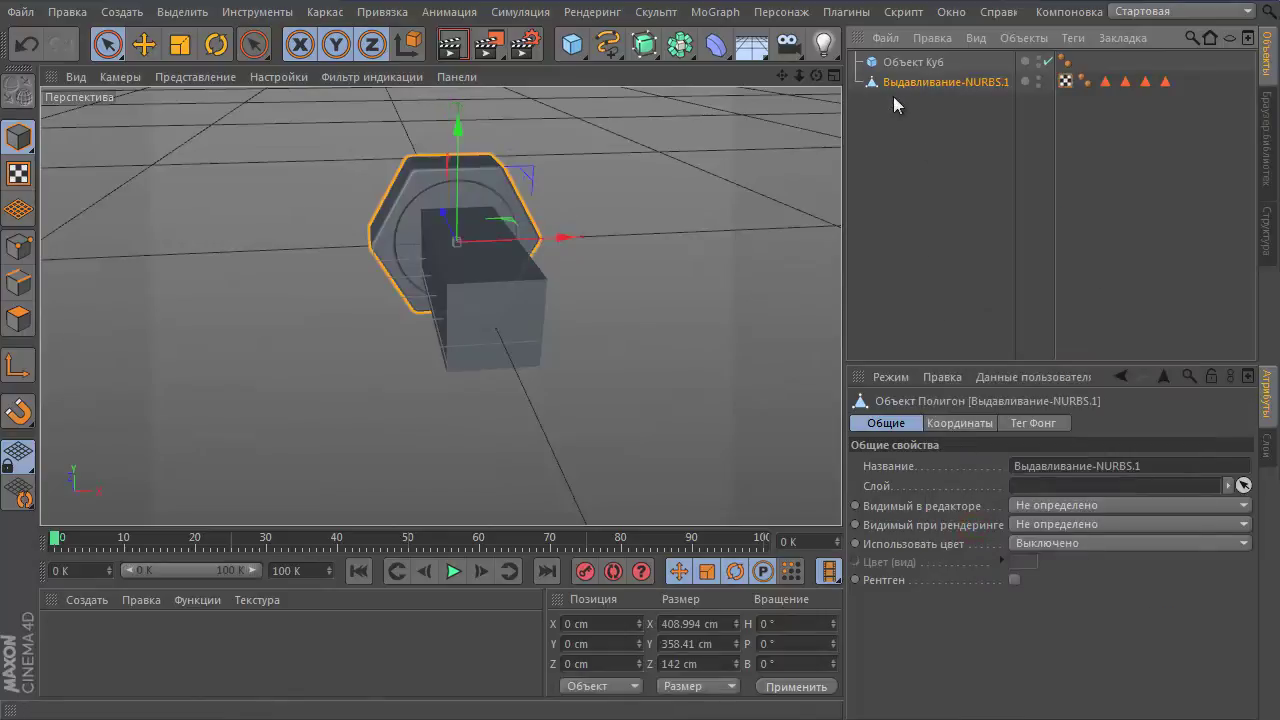
{"action": "mouse_move", "coordinate": [610, 246]}
{"action": "left_mouse_down", "text": "alt"}
{"action": "mouse_move", "coordinate": [645, 262]}
{"action": "mouse_move", "coordinate": [552, 80]}
{"action": "left_mouse_up", "text": "alt"}
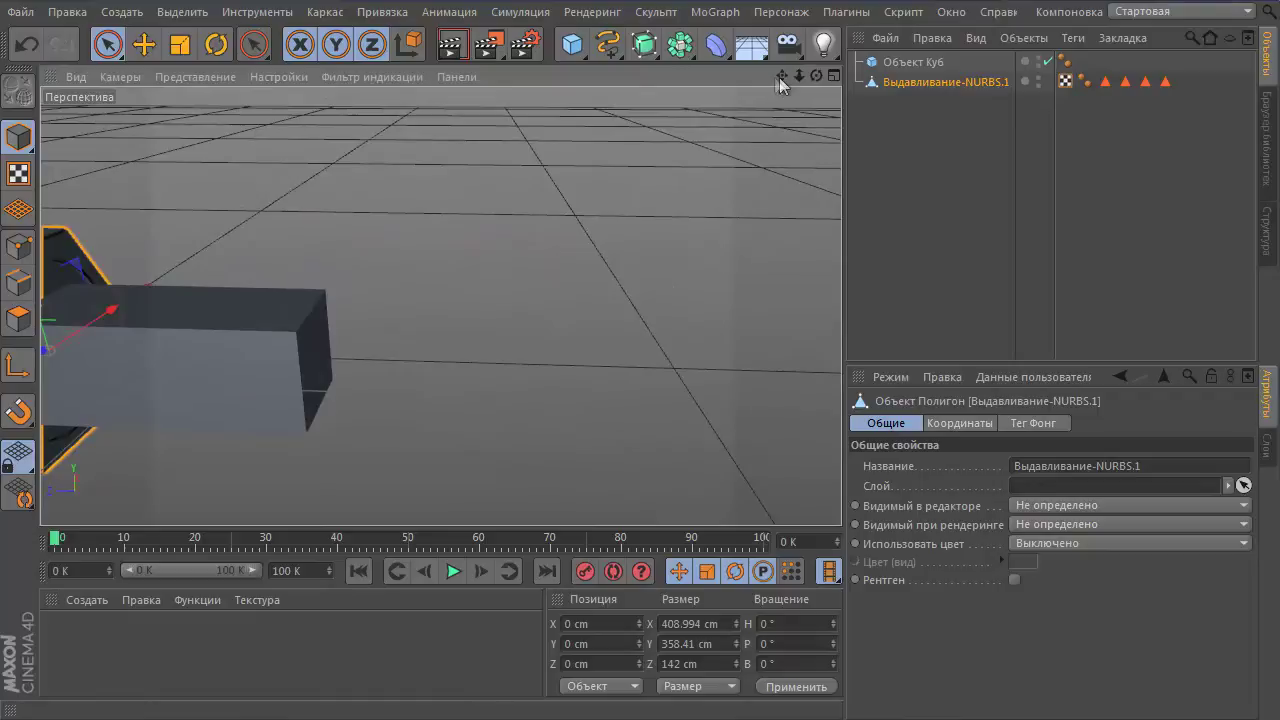
Step: Orbit the viewport to reframe the hex nut and the cube bar
{"action": "left_click_drag", "start_coordinate": [782, 75], "coordinate": [488, 401]}
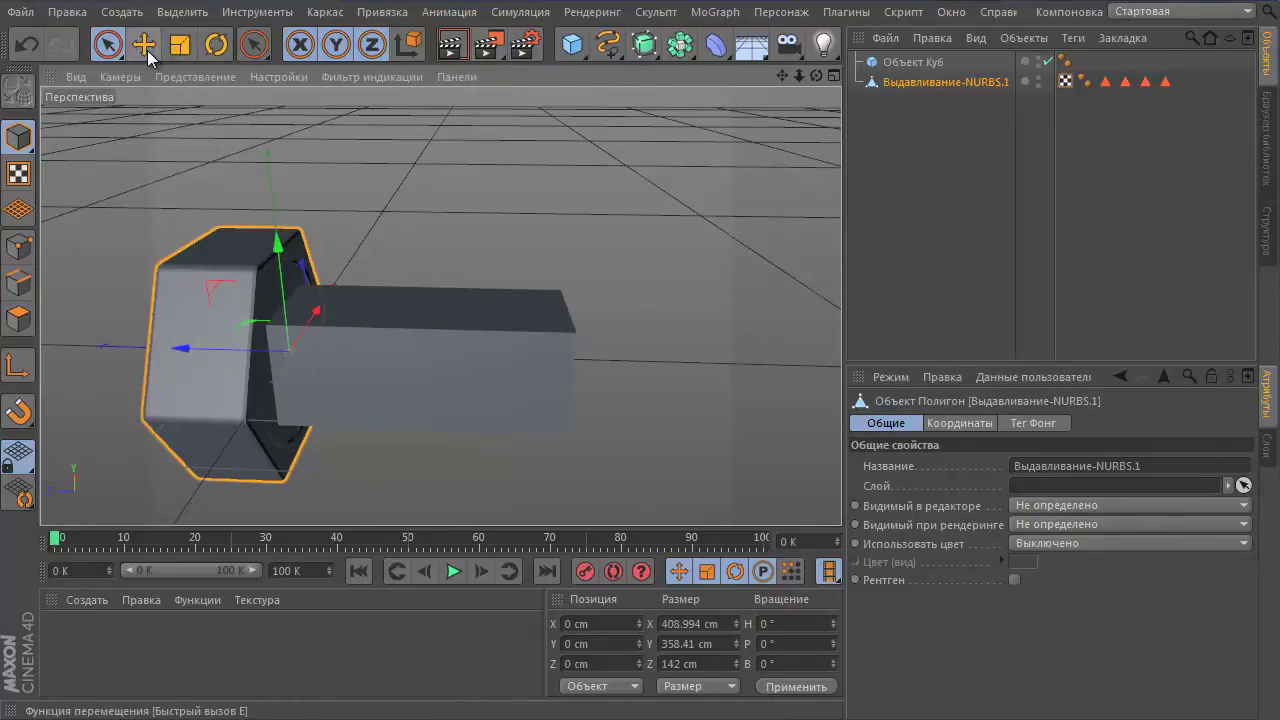
{"action": "left_click_drag", "start_coordinate": [779, 73], "coordinate": [487, 401]}
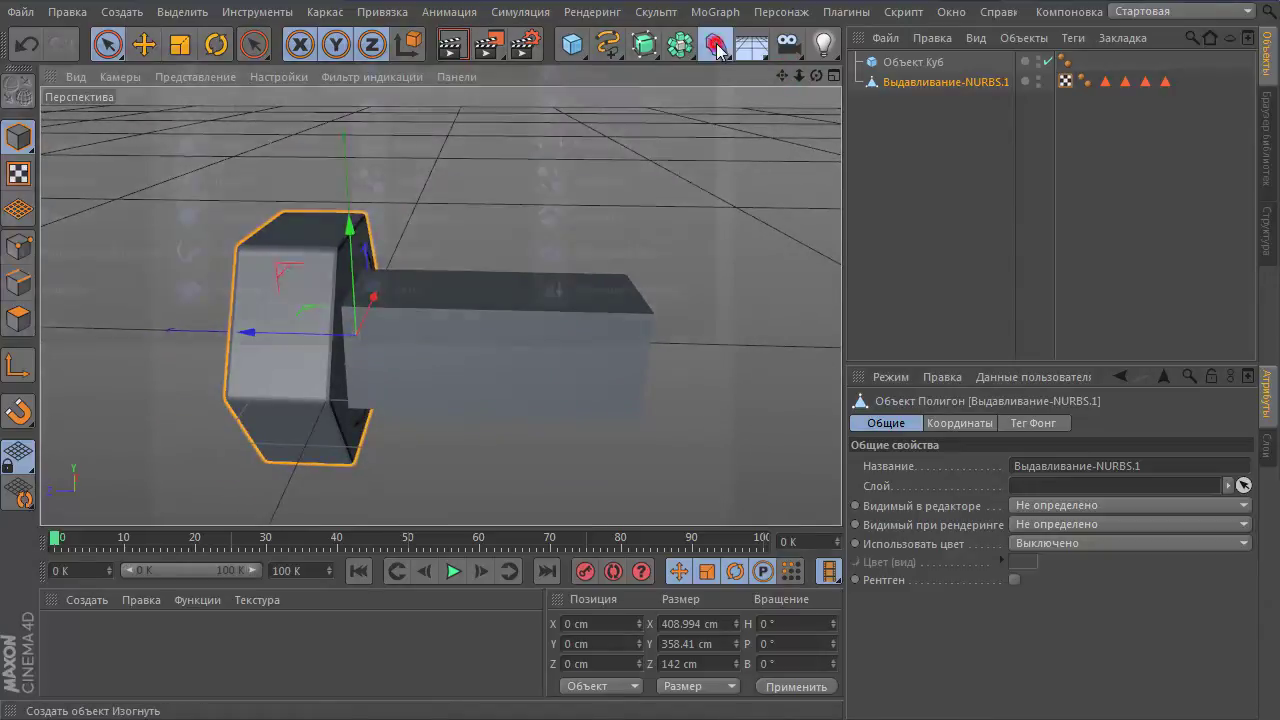
Step: Add a Twist deformer along the shaft and set its pitch rotation to -90°
{"action": "left_click", "coordinate": [716, 48]}
{"action": "left_click", "coordinate": [47, 108]}
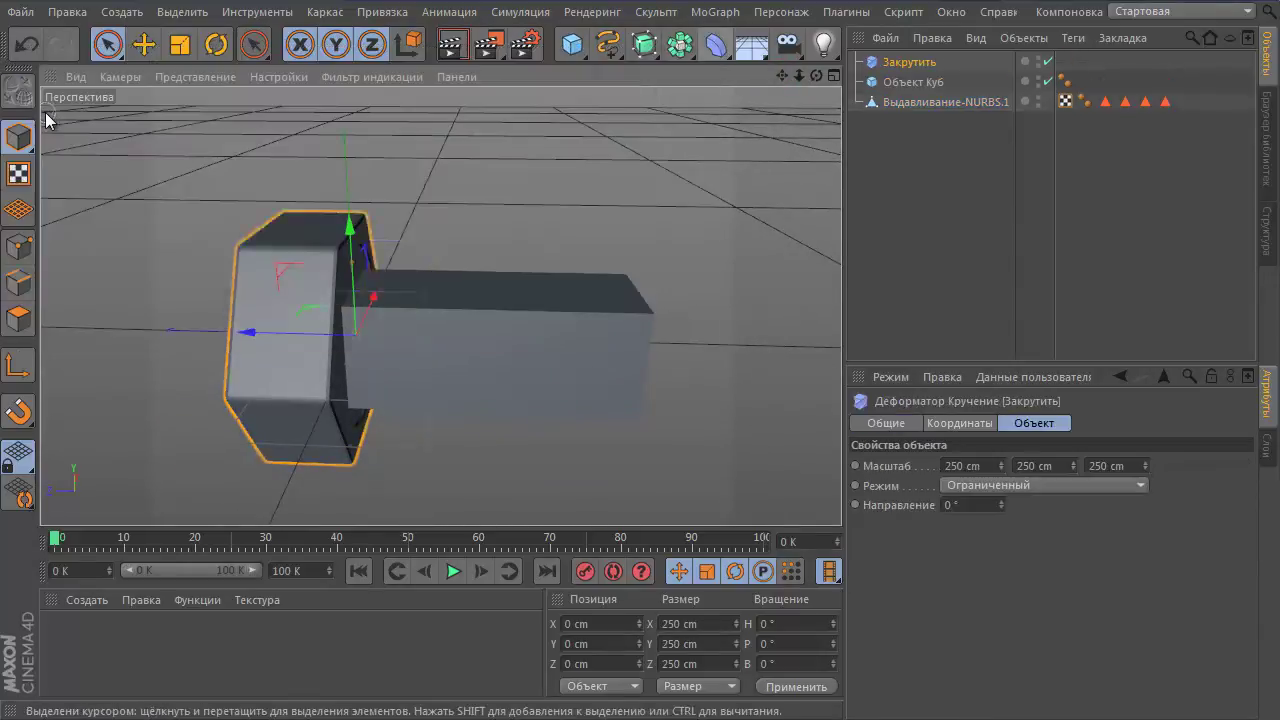
{"action": "left_click_drag", "start_coordinate": [251, 337], "coordinate": [500, 354]}
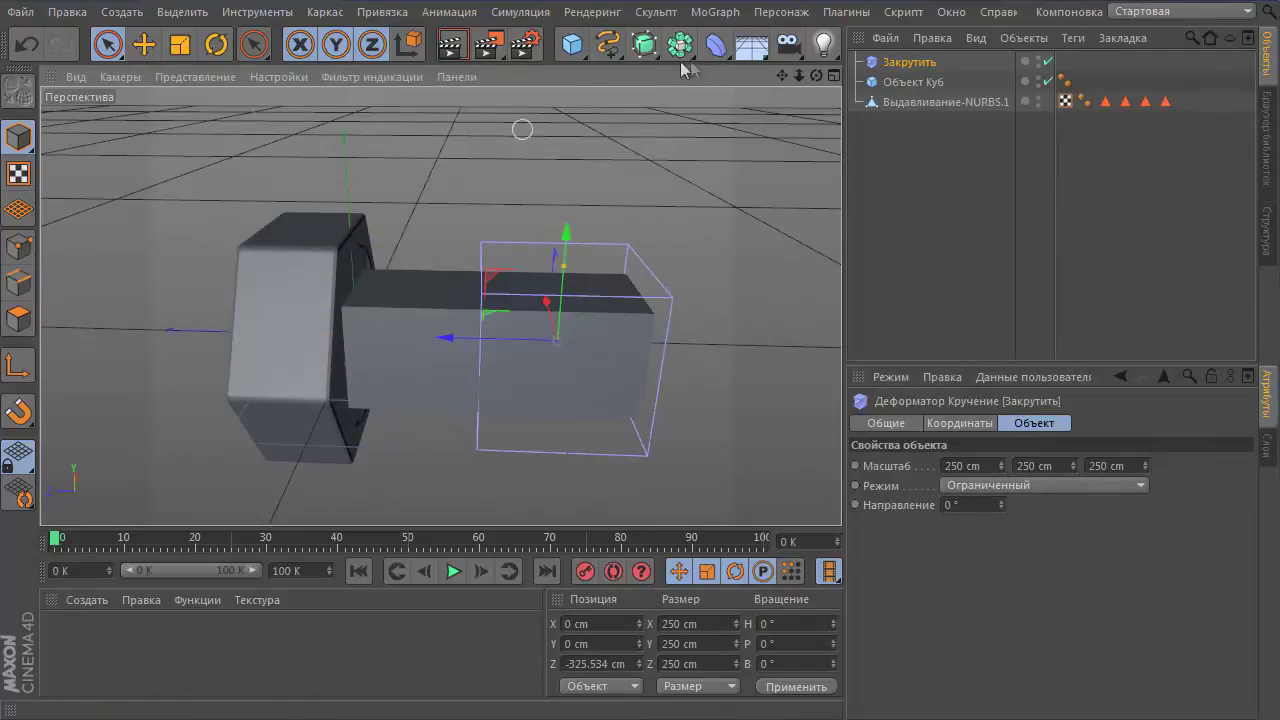
{"action": "left_click_drag", "start_coordinate": [784, 75], "coordinate": [486, 402]}
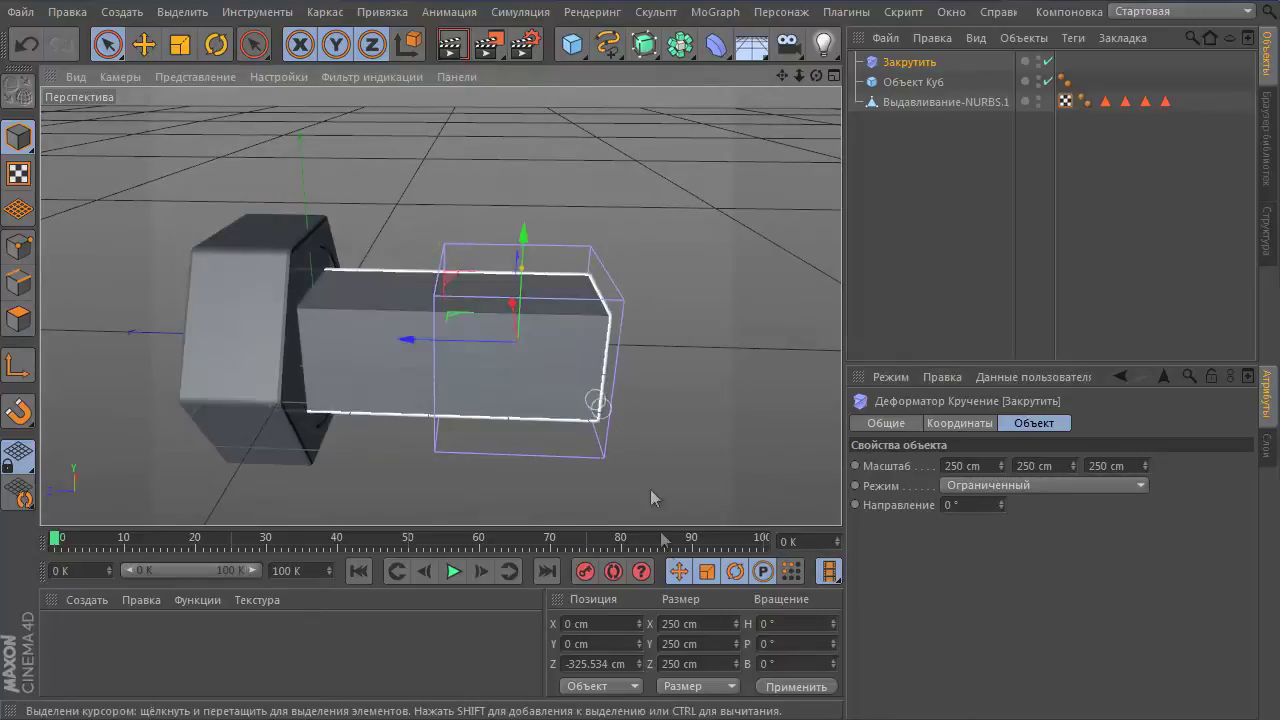
{"action": "left_click", "coordinate": [217, 45]}
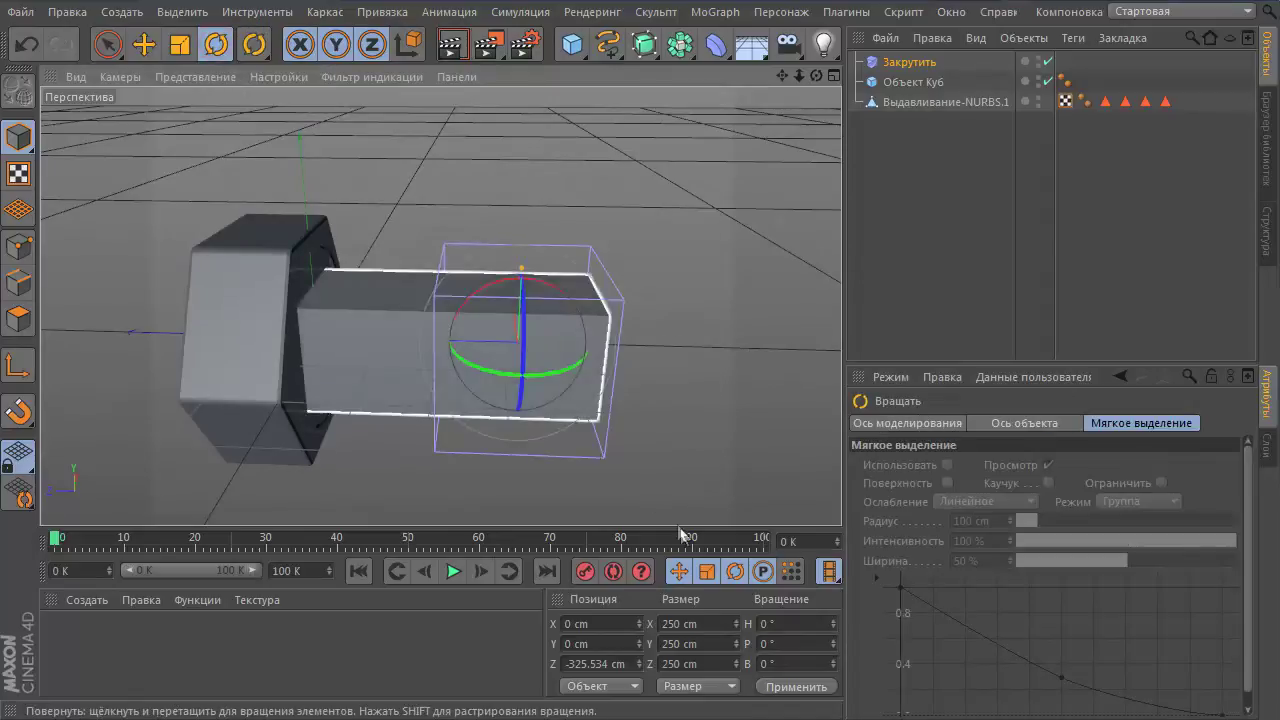
{"action": "left_click", "coordinate": [760, 645]}
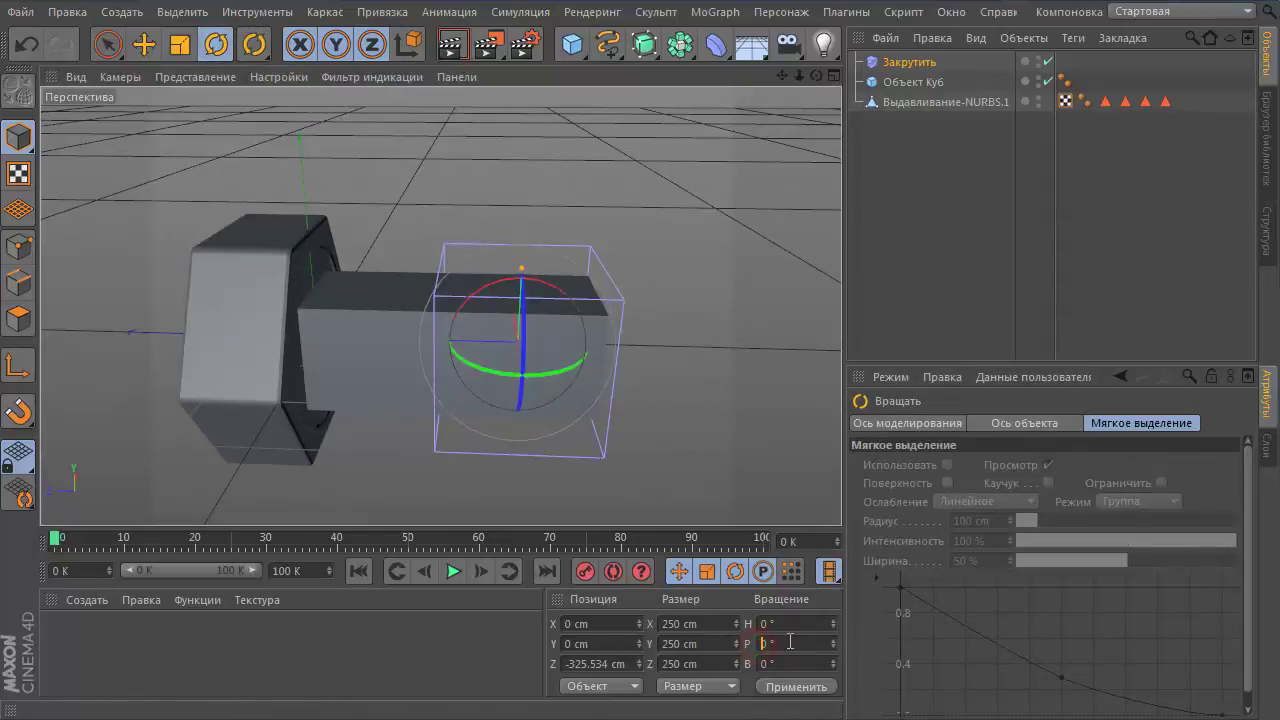
{"action": "type", "text": "-90"}
{"action": "key", "text": "Return"}
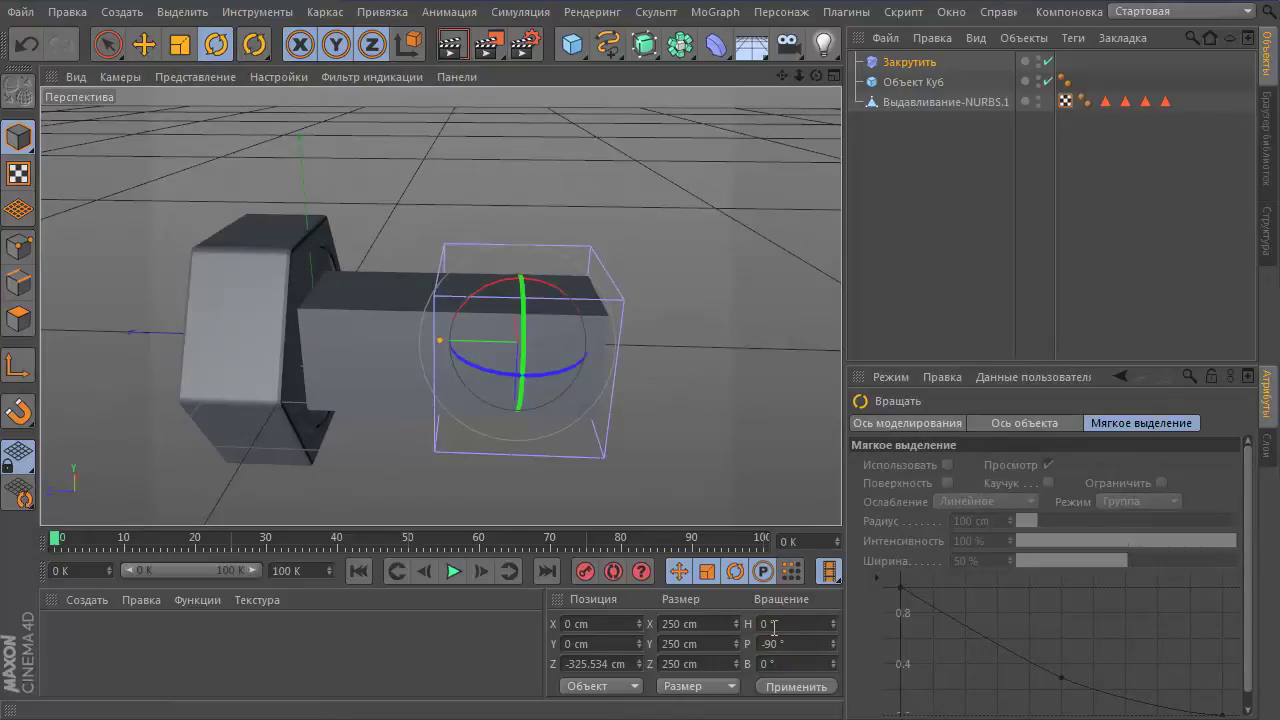
Step: Stretch the twist deformer's Y size to about 540 cm and slide it toward the hex head
{"action": "left_click", "coordinate": [922, 62]}
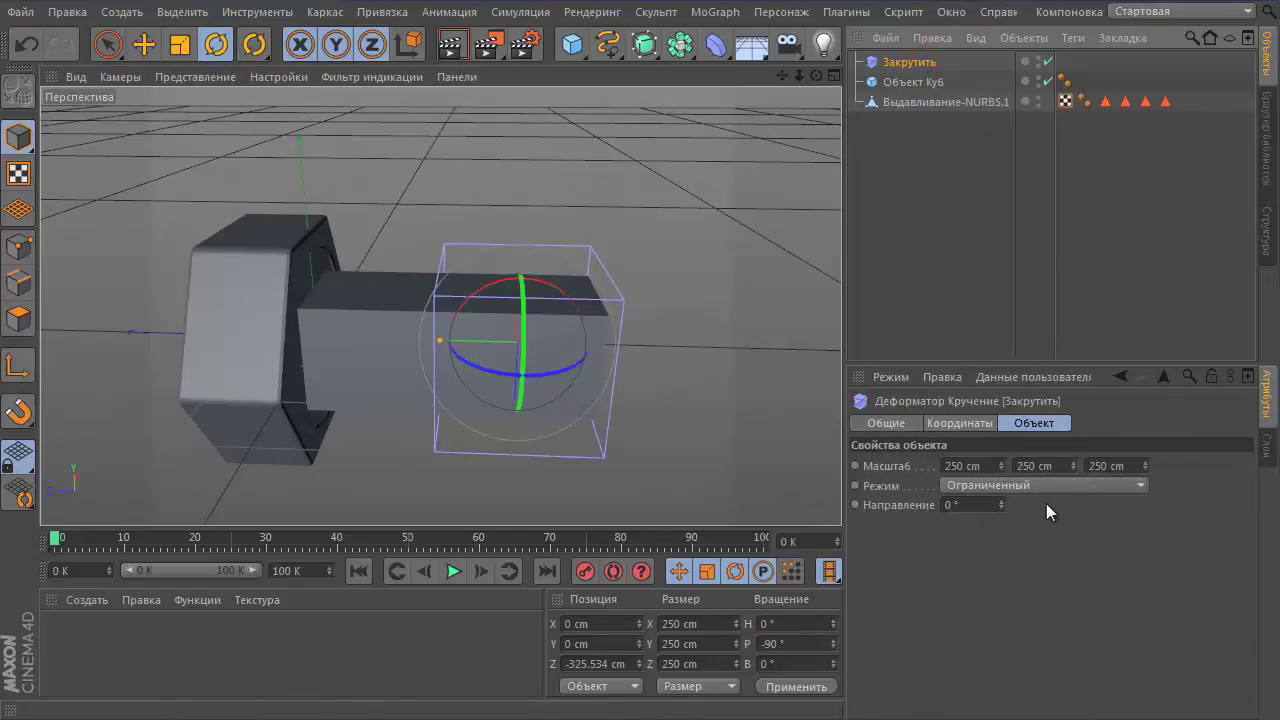
{"action": "left_click_drag", "start_coordinate": [1071, 465], "coordinate": [1073, 465]}
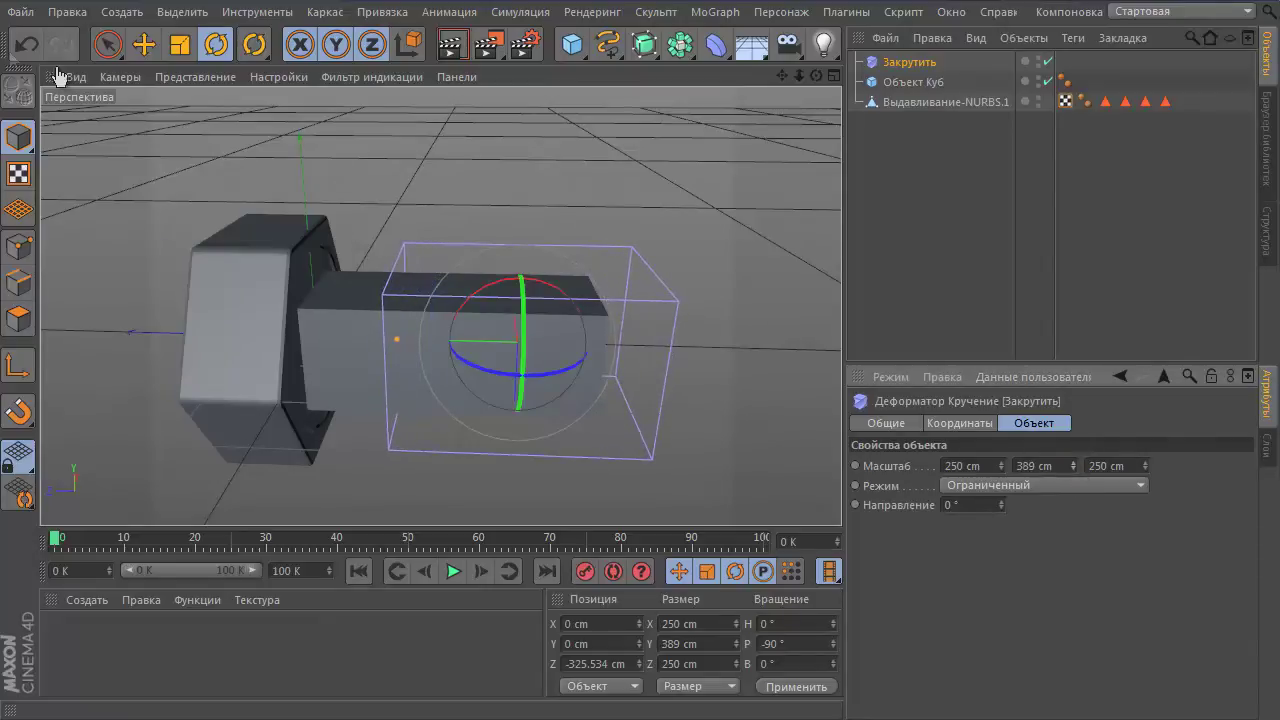
{"action": "left_click", "coordinate": [108, 44]}
{"action": "left_click_drag", "start_coordinate": [484, 342], "coordinate": [396, 345]}
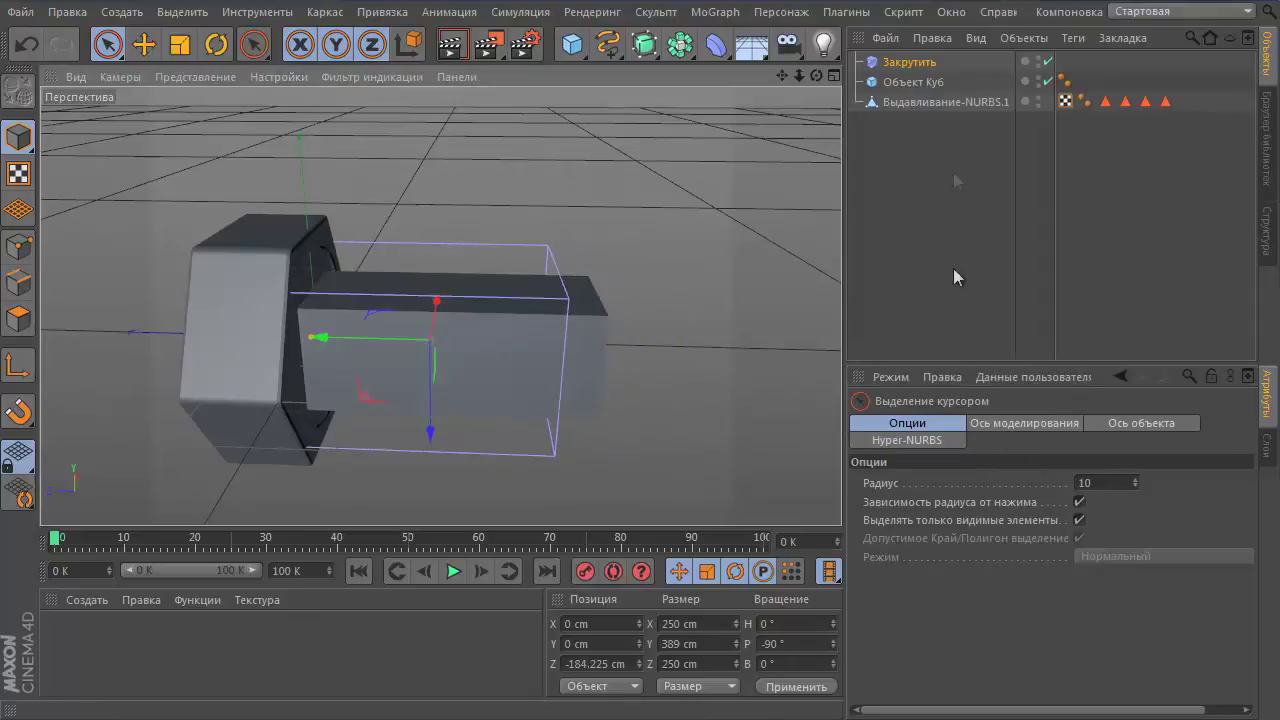
{"action": "left_click", "coordinate": [918, 62]}
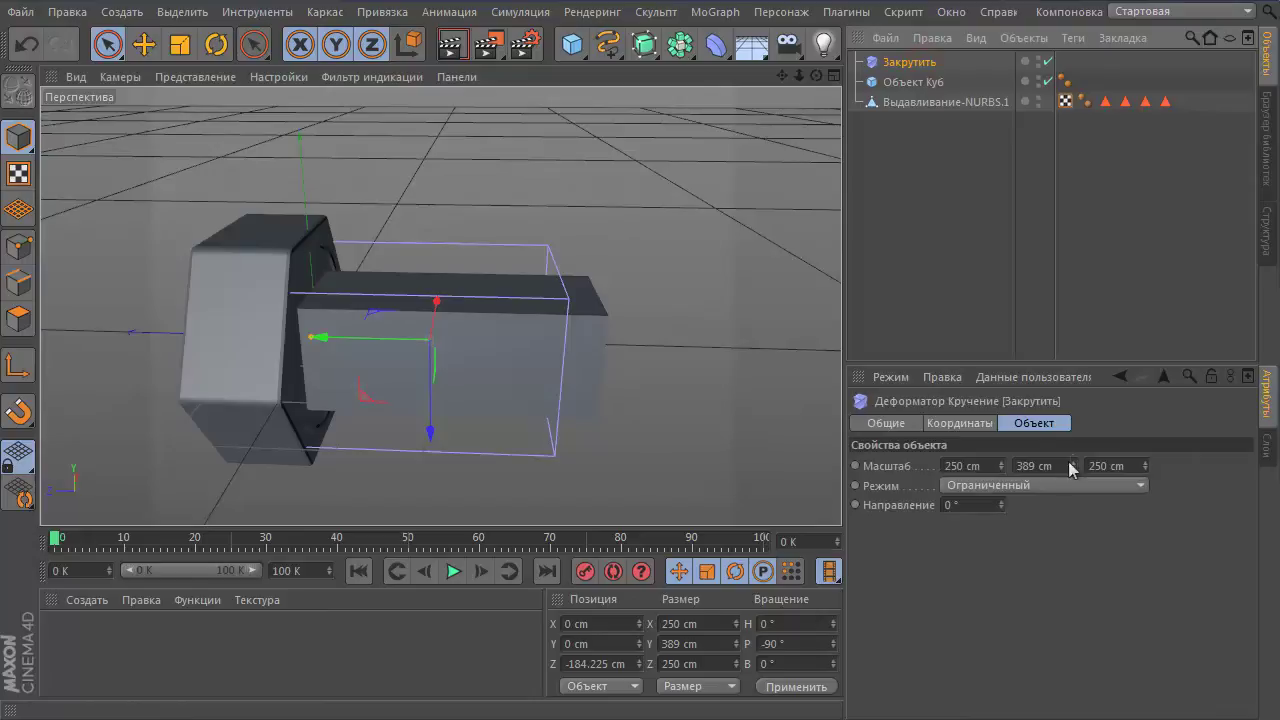
{"action": "left_click_drag", "start_coordinate": [1069, 461], "coordinate": [1071, 461]}
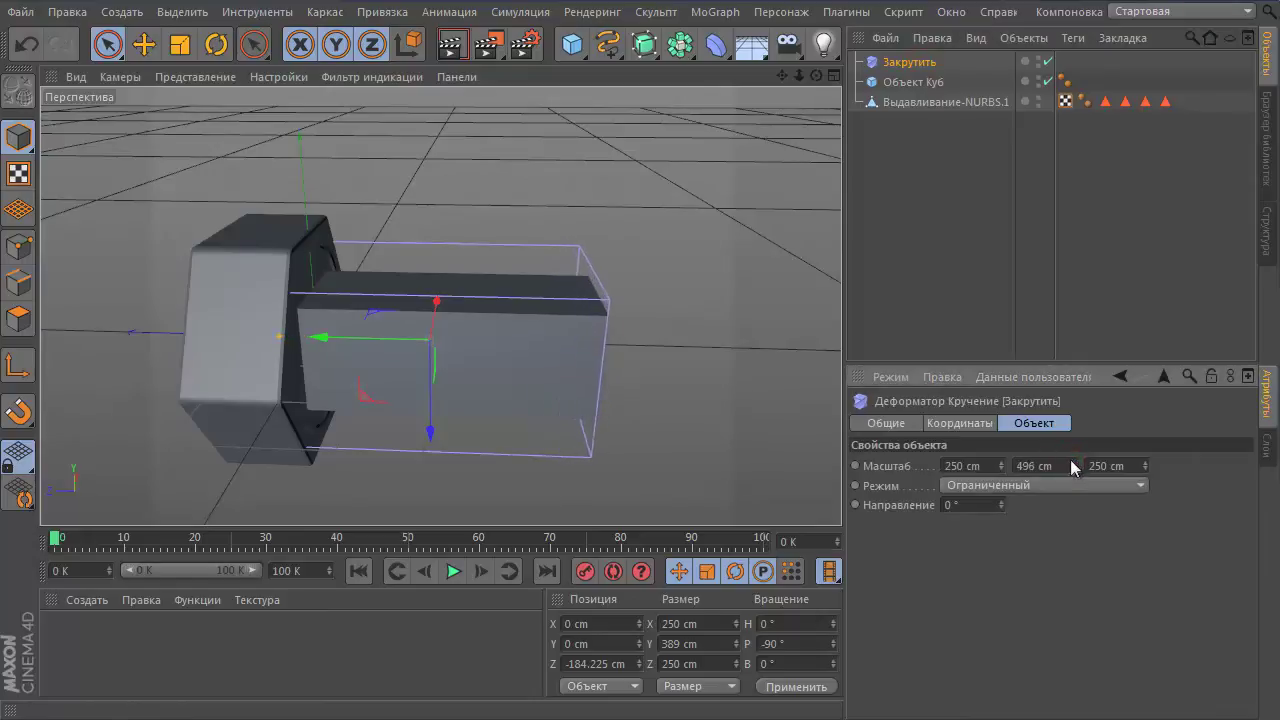
{"action": "left_click_drag", "start_coordinate": [1070, 459], "coordinate": [1071, 461]}
{"action": "mouse_move", "coordinate": [475, 438]}
{"action": "left_mouse_down", "text": "alt"}
{"action": "mouse_move", "coordinate": [566, 446]}
{"action": "mouse_move", "coordinate": [423, 437]}
{"action": "left_mouse_up", "text": "alt"}
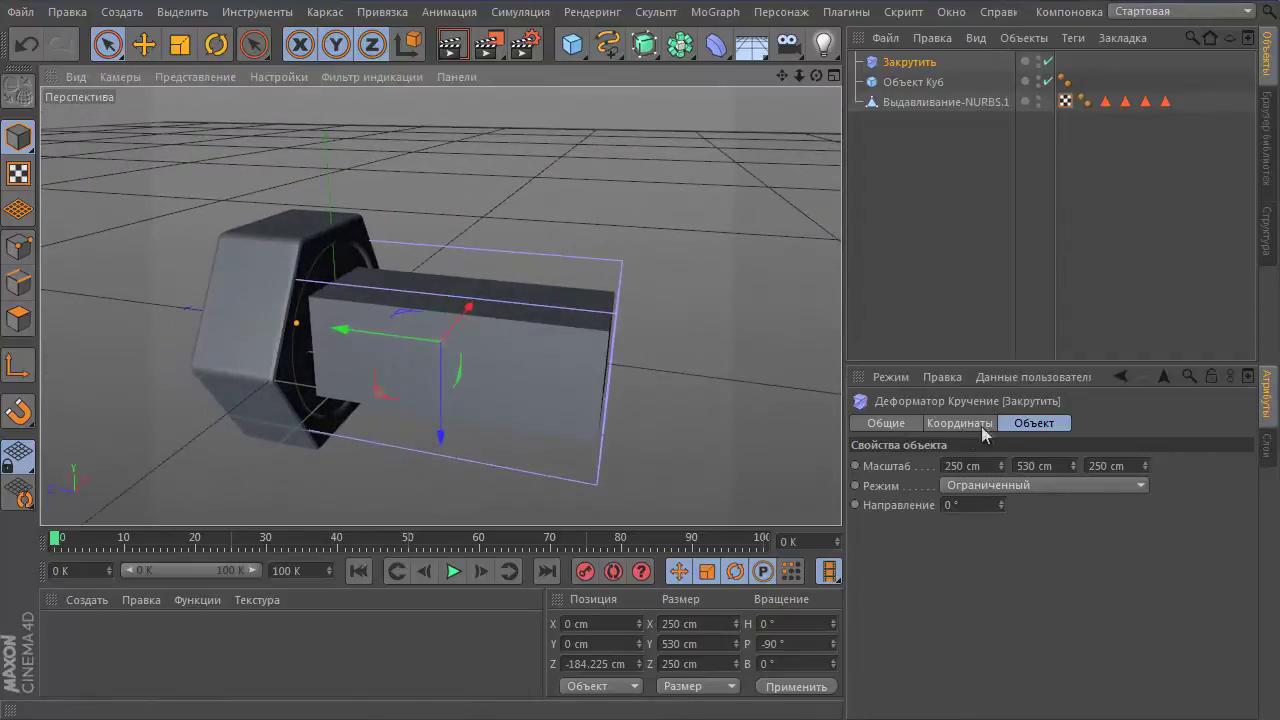
{"action": "left_click", "coordinate": [1071, 463]}
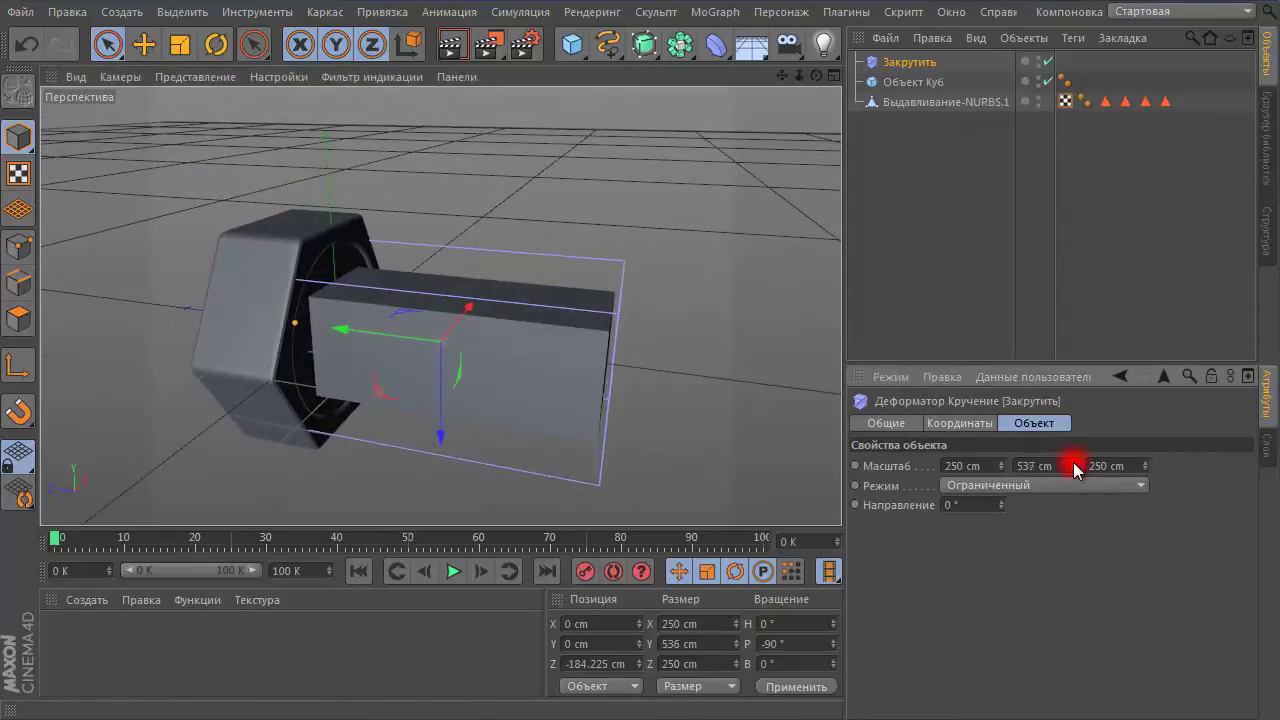
{"action": "type", "text": "540"}
Step: Nest the Закрутить deformer under Объект Куб
{"action": "mouse_move", "coordinate": [760, 420]}
{"action": "left_mouse_down", "text": "alt"}
{"action": "mouse_move", "coordinate": [538, 373]}
{"action": "mouse_move", "coordinate": [667, 380]}
{"action": "mouse_move", "coordinate": [580, 395]}
{"action": "mouse_move", "coordinate": [490, 388]}
{"action": "mouse_move", "coordinate": [480, 366]}
{"action": "mouse_move", "coordinate": [248, 377]}
{"action": "mouse_move", "coordinate": [483, 401]}
{"action": "mouse_move", "coordinate": [186, 374]}
{"action": "mouse_move", "coordinate": [543, 408]}
{"action": "mouse_move", "coordinate": [486, 366]}
{"action": "left_mouse_up", "text": "alt"}
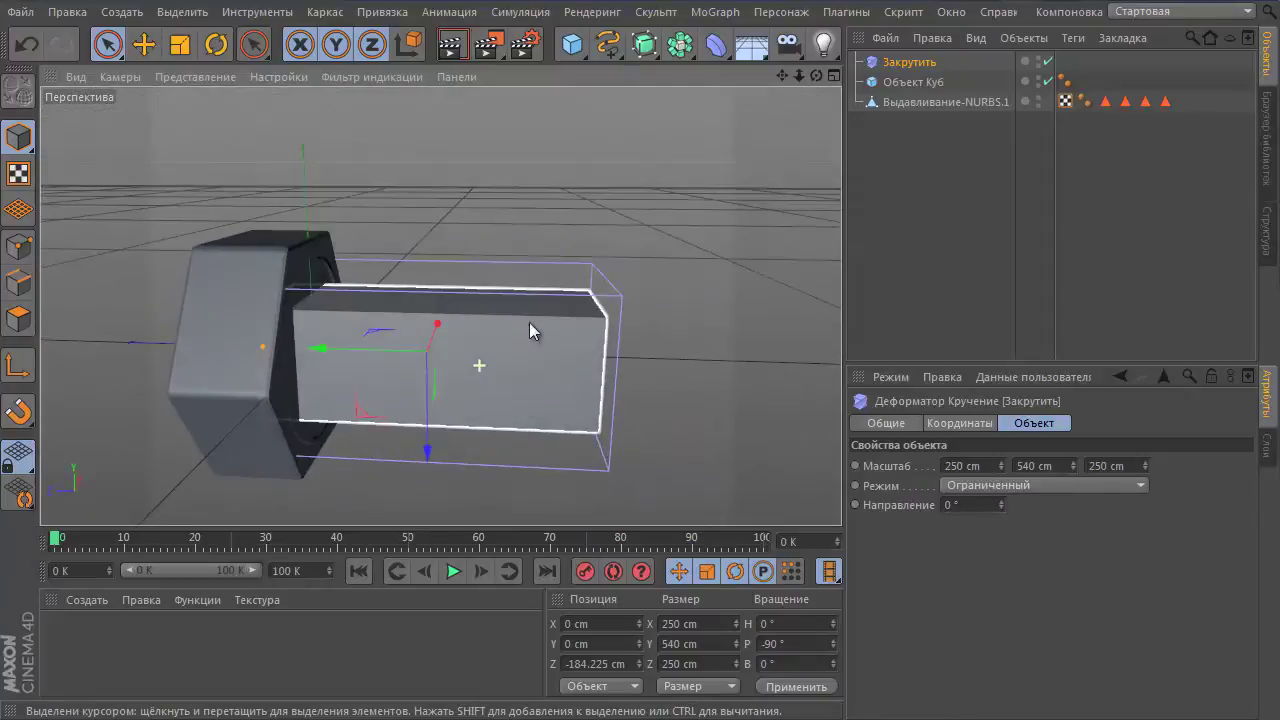
{"action": "left_click", "coordinate": [903, 63]}
{"action": "left_click_drag", "start_coordinate": [908, 90], "coordinate": [912, 86]}
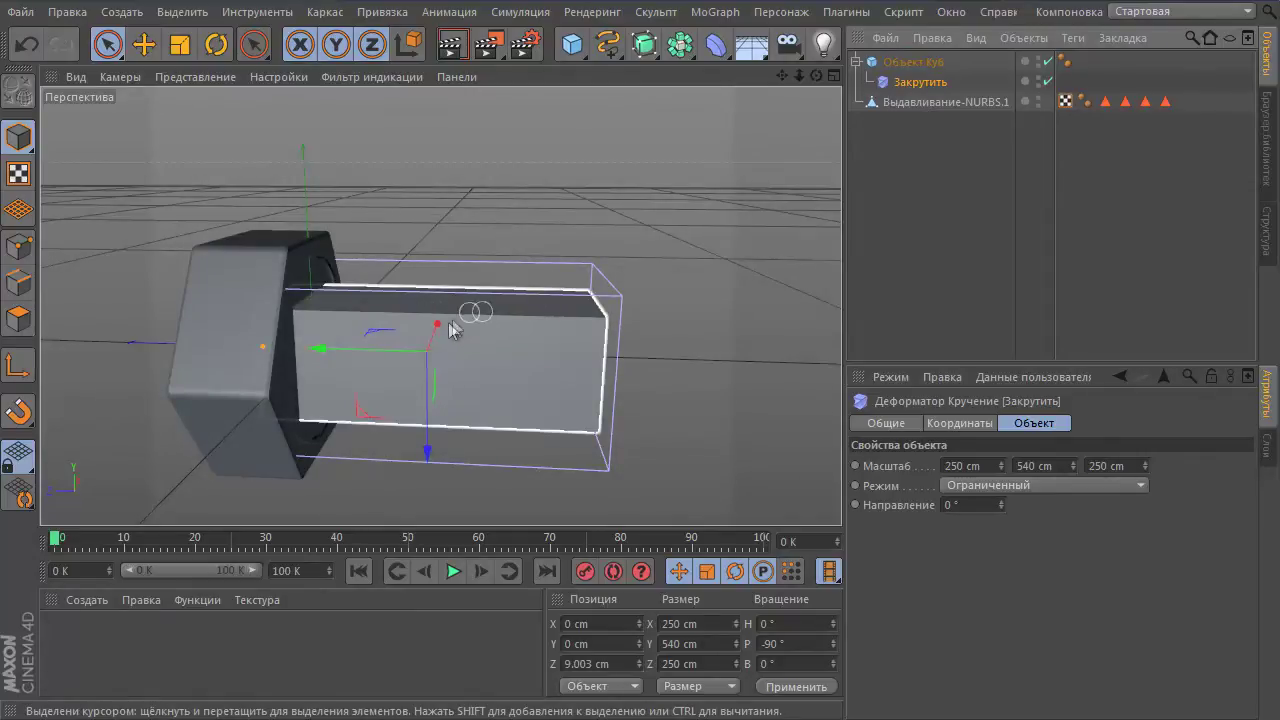
{"action": "left_click", "coordinate": [934, 62]}
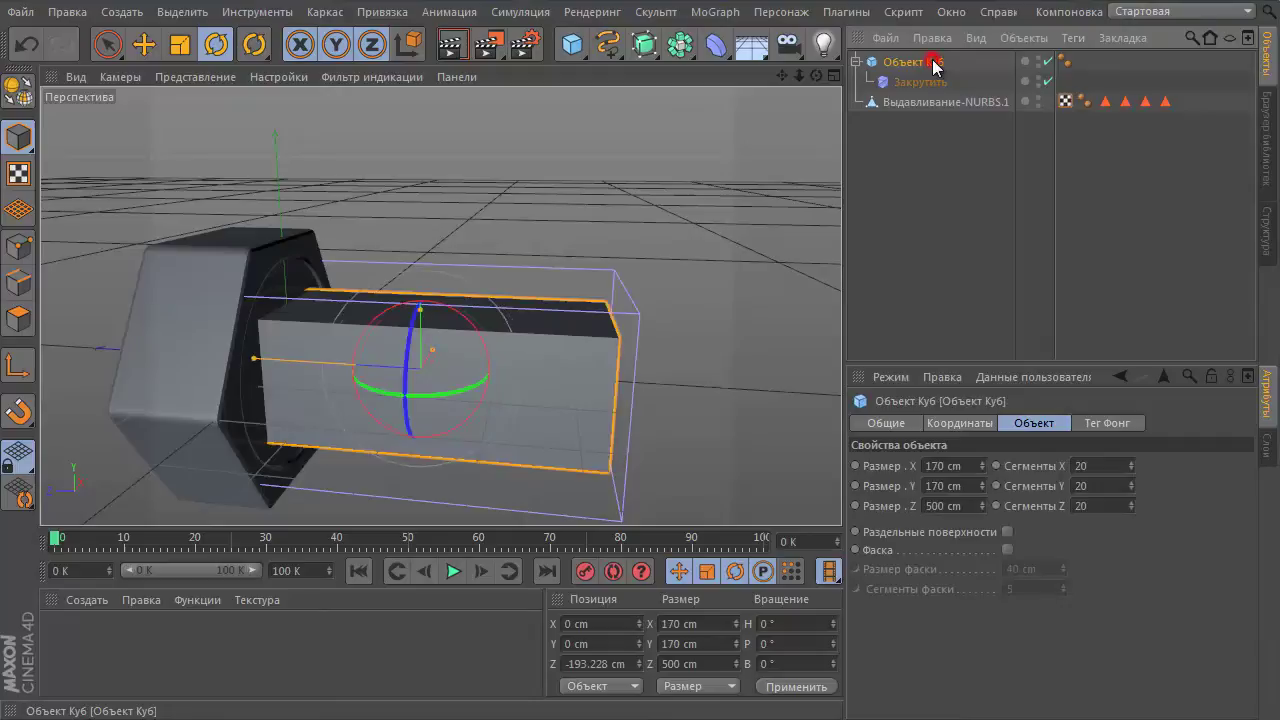
Step: Check the cube's 20 segments, then raise the Закрутить twist angle to 920°
{"action": "left_click", "coordinate": [1104, 466]}
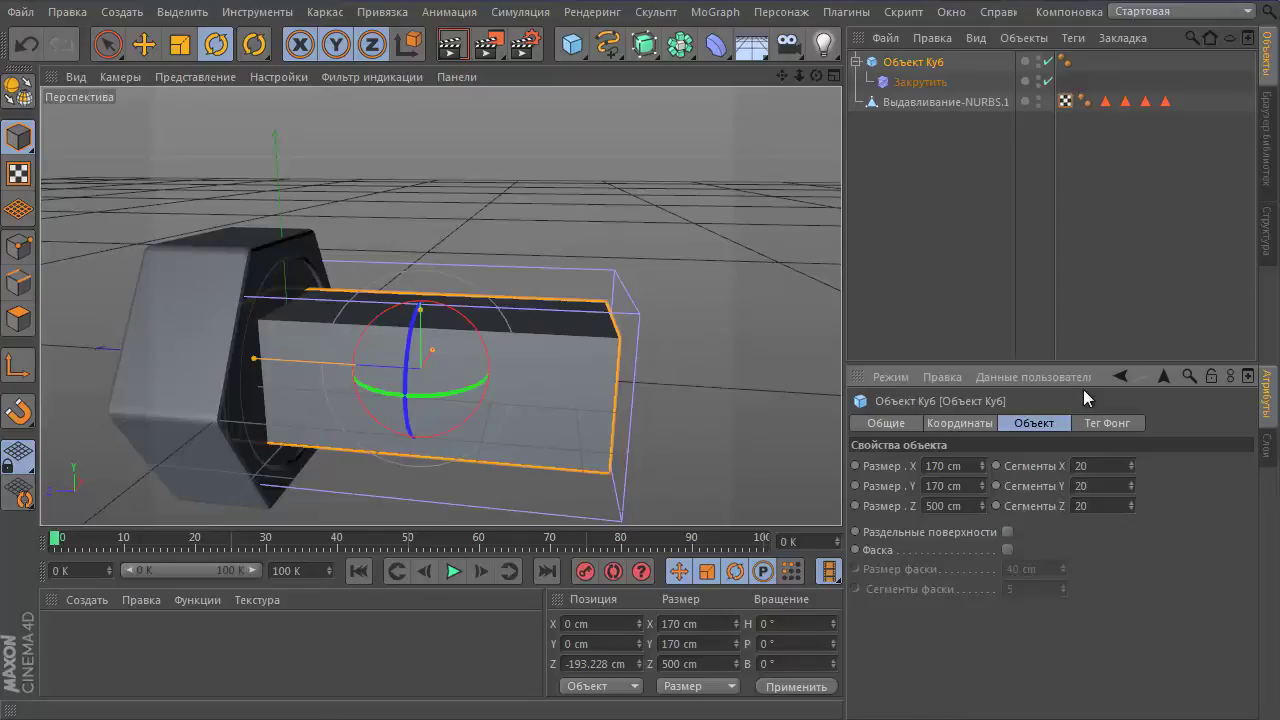
{"action": "left_click", "coordinate": [919, 82]}
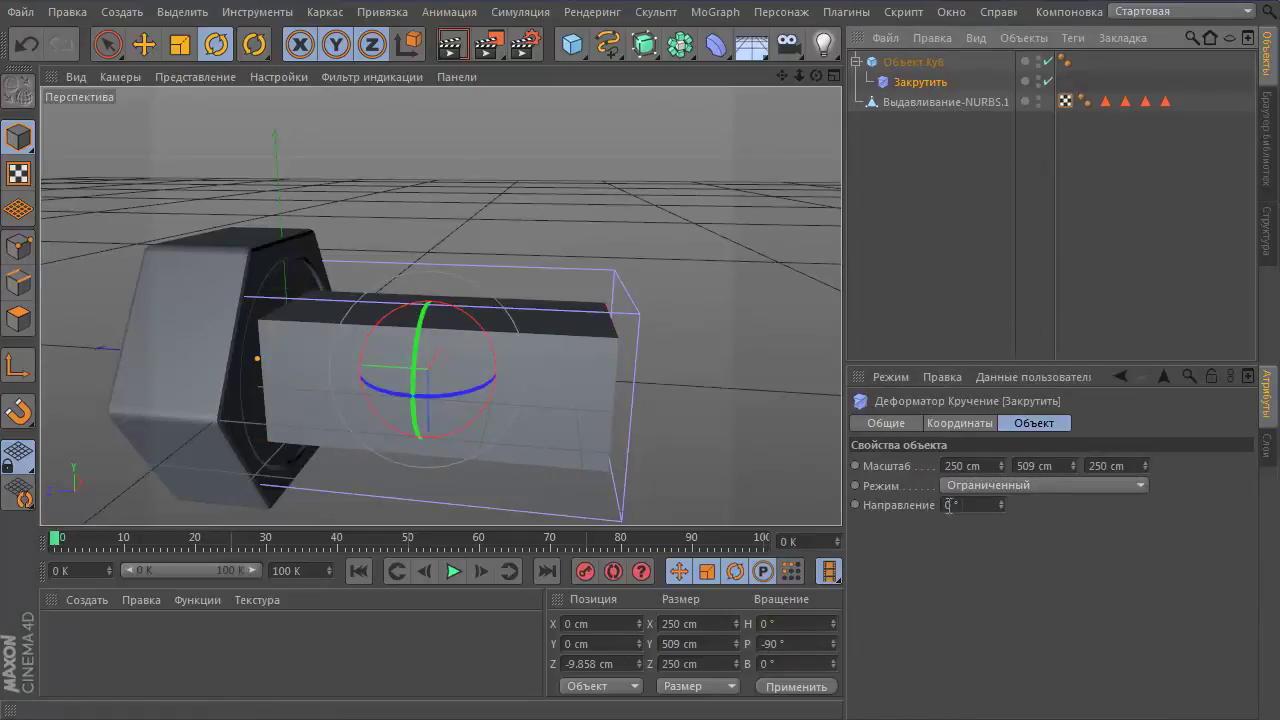
{"action": "mouse_move", "coordinate": [1001, 502]}
{"action": "left_mouse_down"}
{"action": "mouse_move", "coordinate": [983, 435]}
{"action": "mouse_move", "coordinate": [1000, 525]}
{"action": "mouse_move", "coordinate": [1001, 503]}
{"action": "left_mouse_up"}
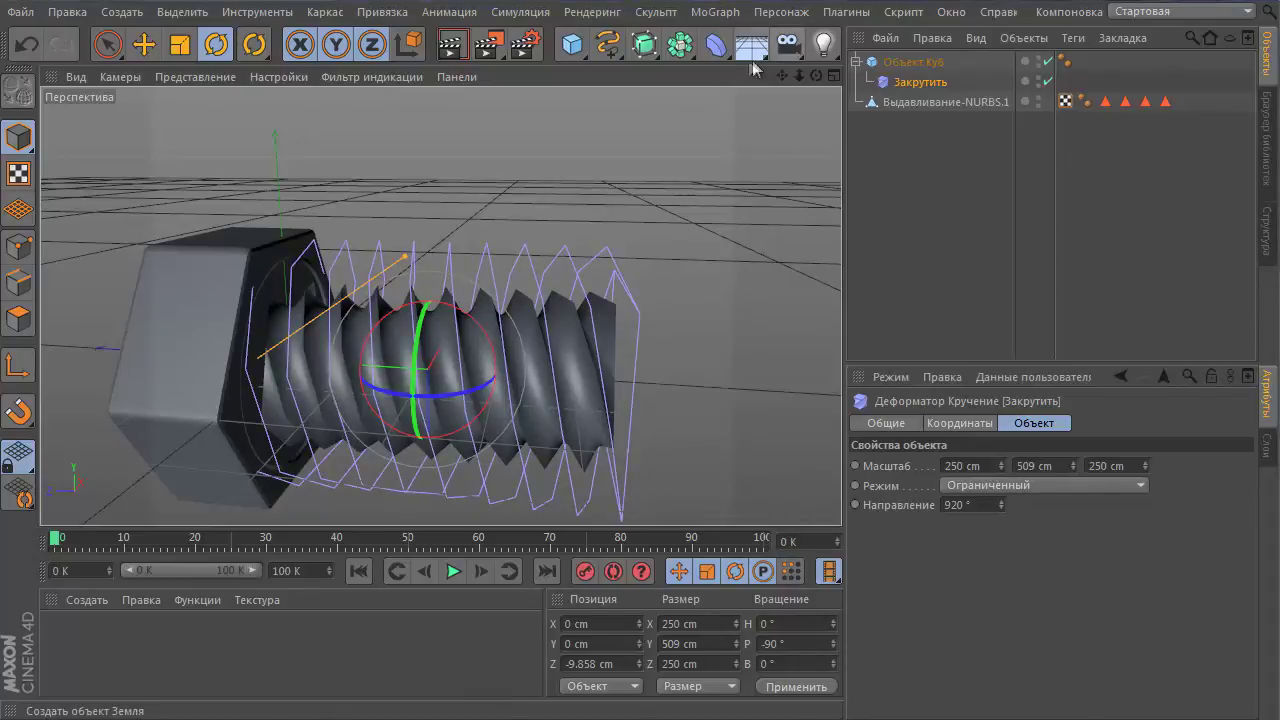
Step: Put Объект Куб inside a Hyper-NURBS, then add a Сжать deformer near the shaft's end nested under the cube
{"action": "left_click", "coordinate": [645, 55]}
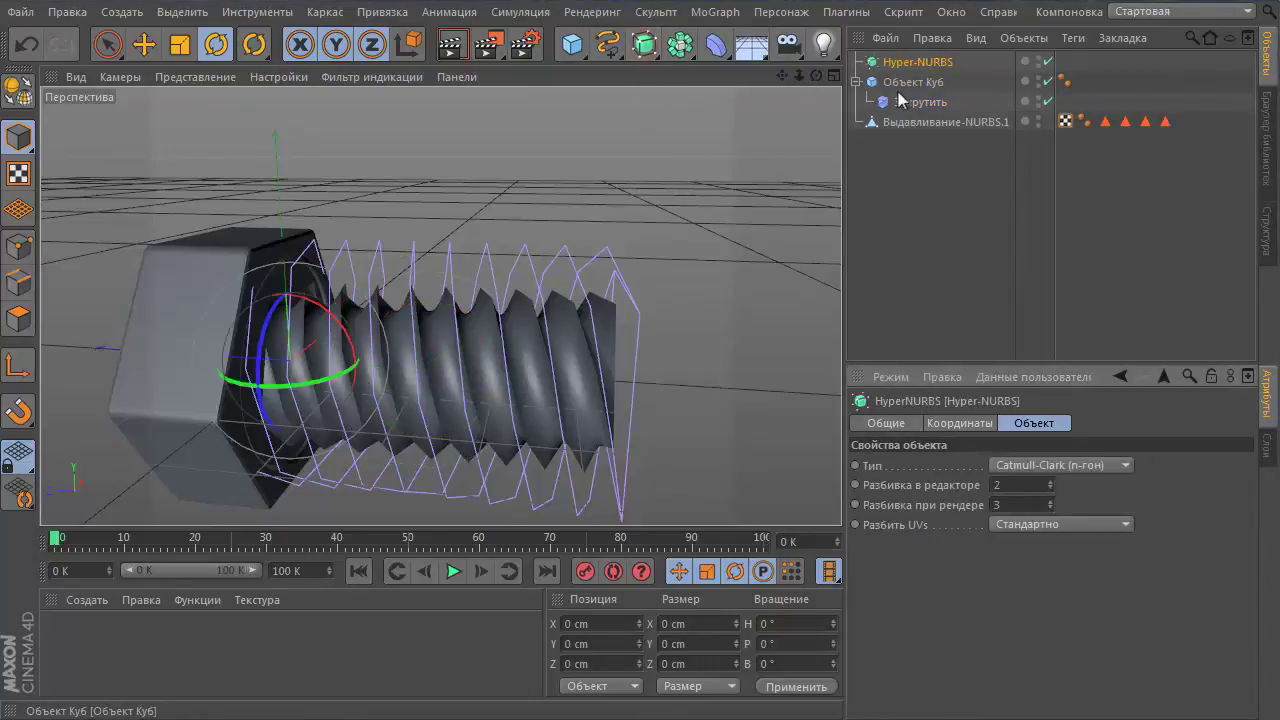
{"action": "left_click_drag", "start_coordinate": [914, 81], "coordinate": [917, 64]}
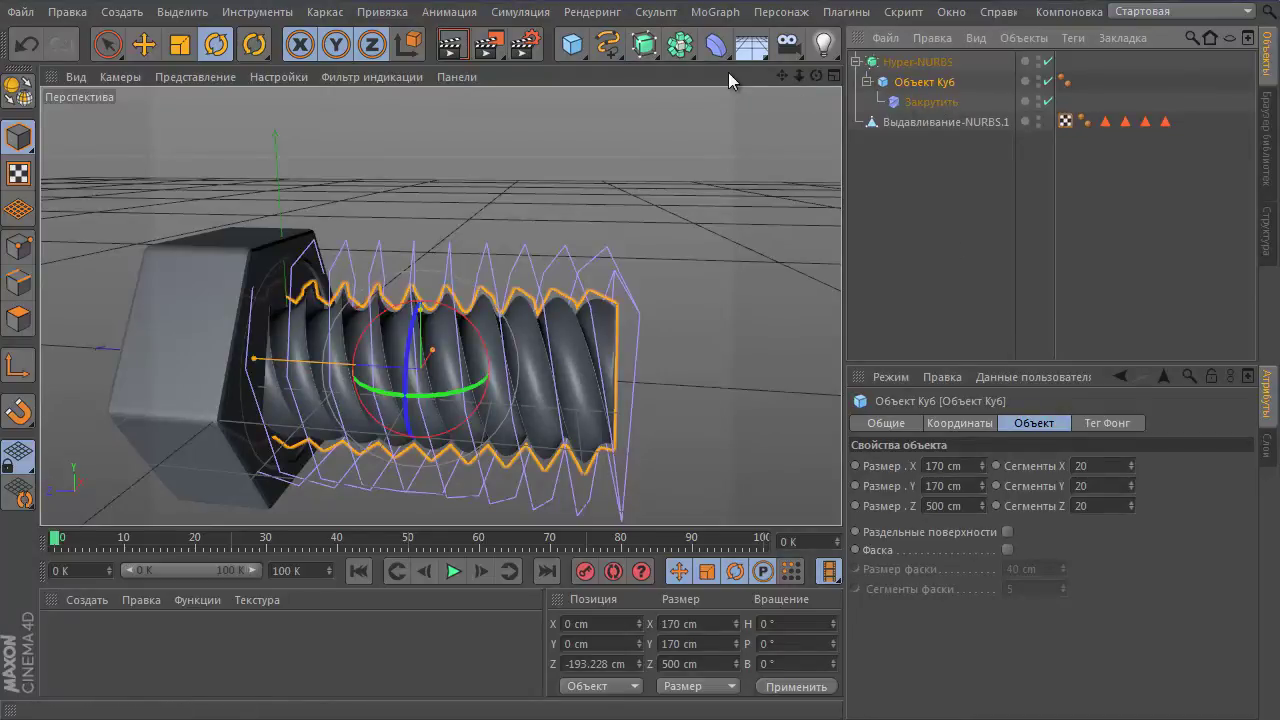
{"action": "left_click", "coordinate": [716, 44]}
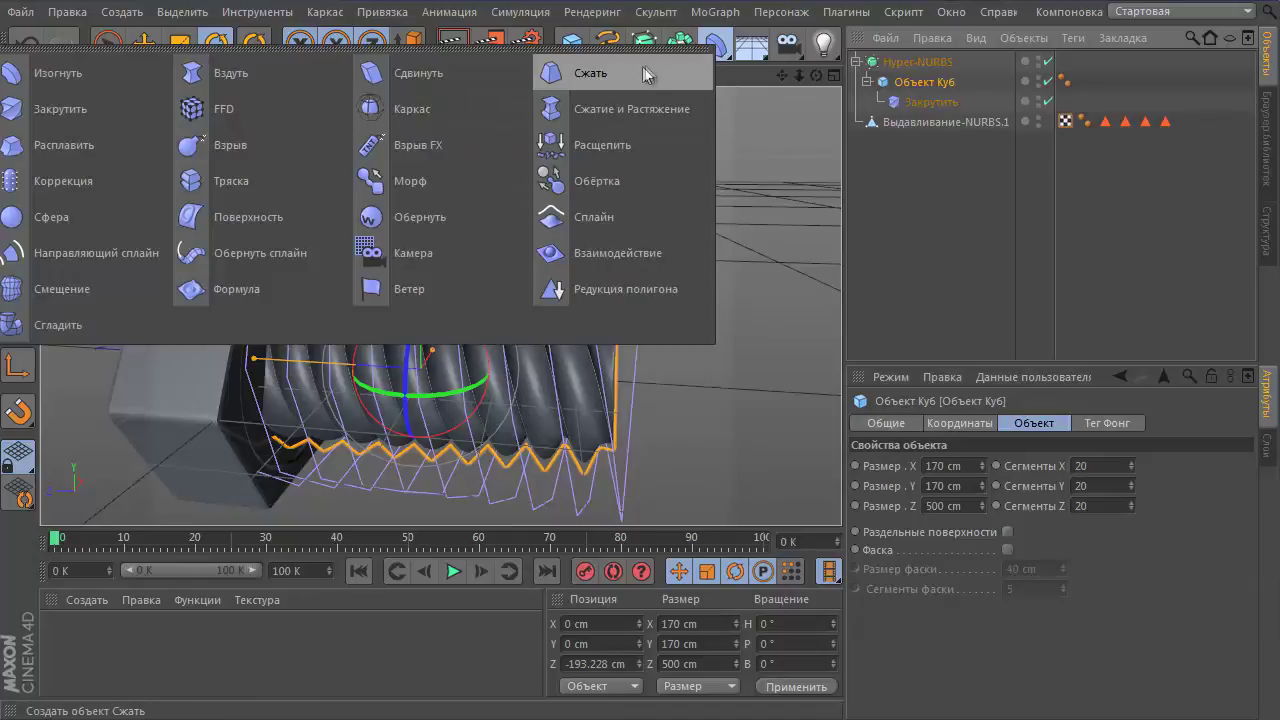
{"action": "left_click", "coordinate": [646, 68]}
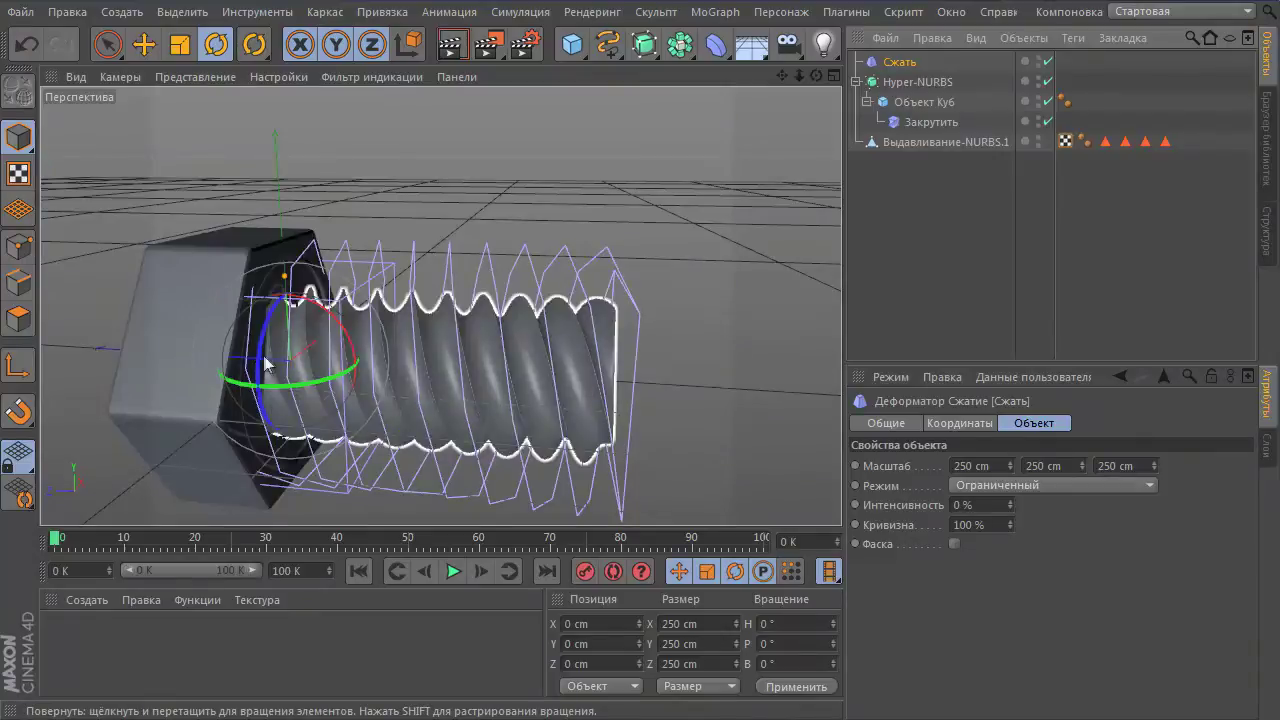
{"action": "key", "text": "space"}
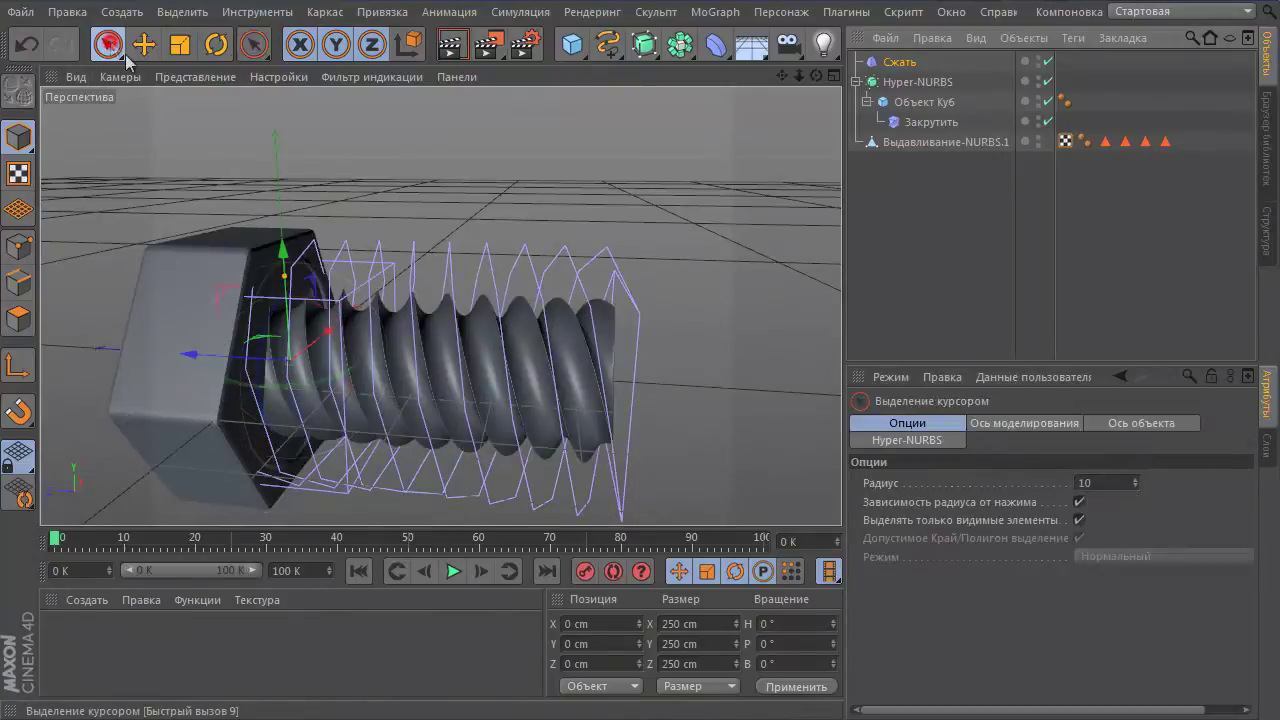
{"action": "left_click_drag", "start_coordinate": [228, 364], "coordinate": [455, 376]}
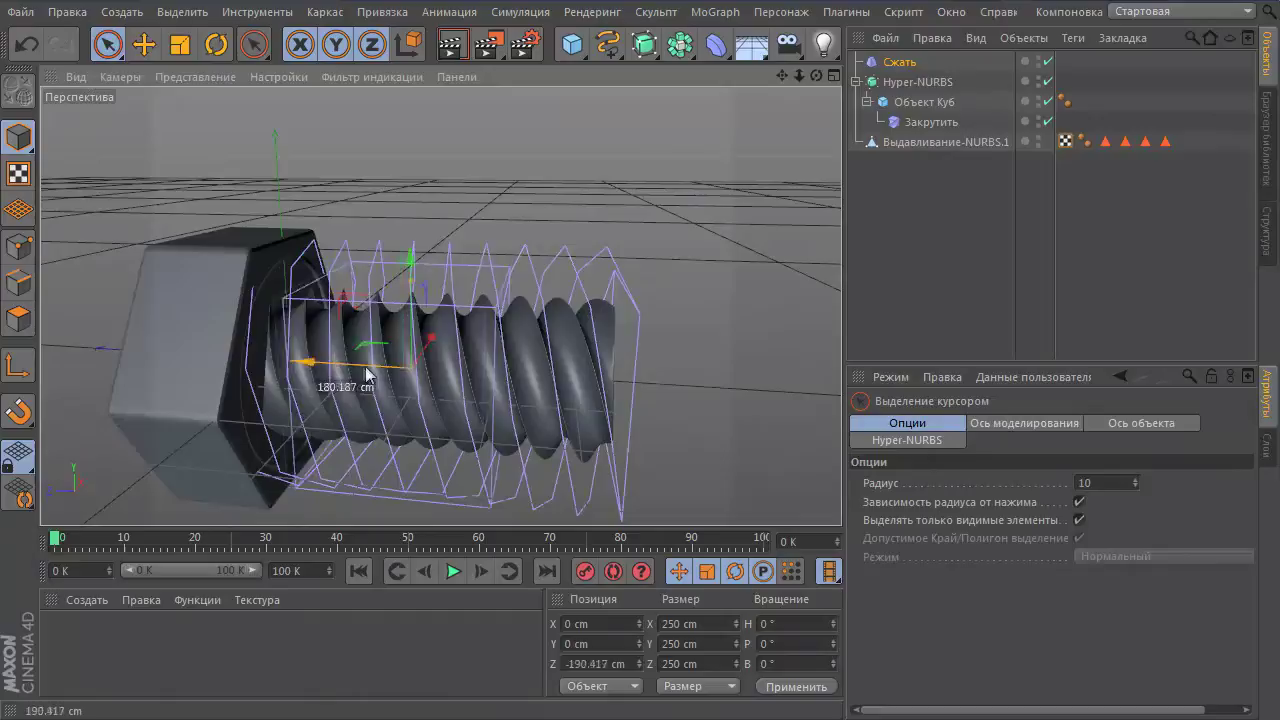
{"action": "left_click_drag", "start_coordinate": [455, 376], "coordinate": [460, 376]}
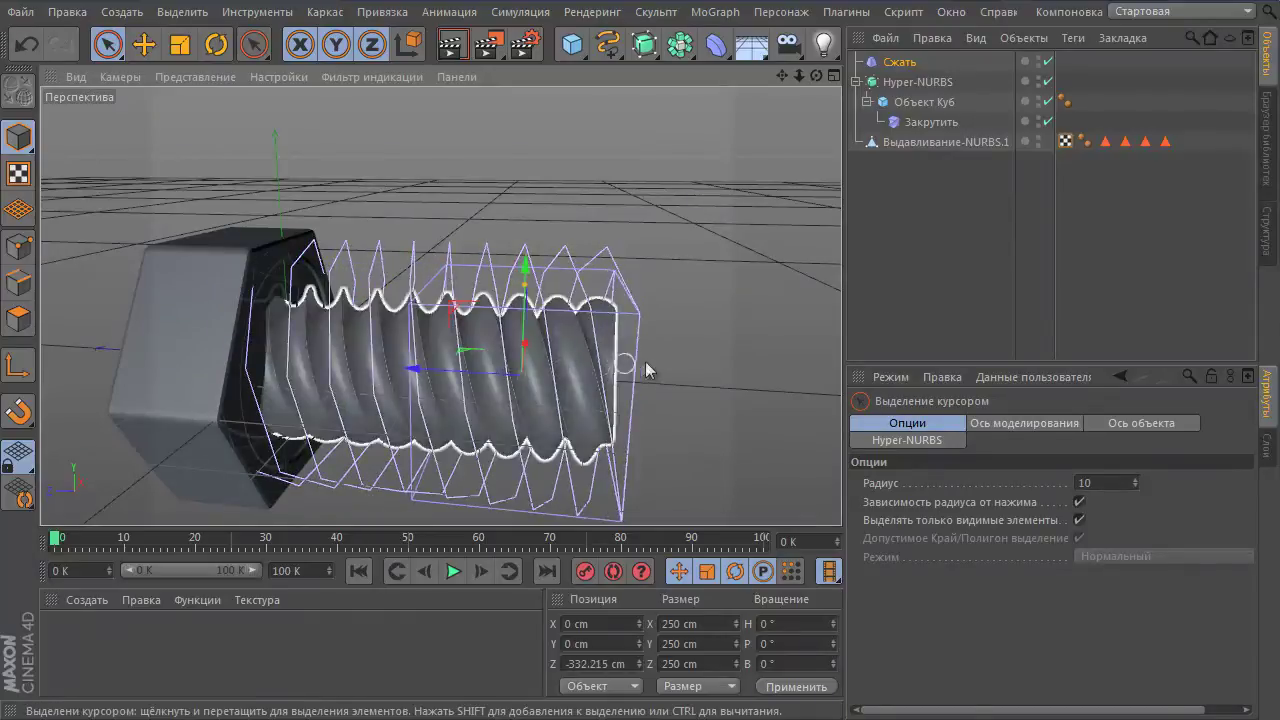
{"action": "mouse_move", "coordinate": [680, 355]}
{"action": "left_mouse_down", "text": "alt"}
{"action": "mouse_move", "coordinate": [641, 343]}
{"action": "mouse_move", "coordinate": [684, 377]}
{"action": "mouse_move", "coordinate": [668, 435]}
{"action": "mouse_move", "coordinate": [681, 428]}
{"action": "left_mouse_up", "text": "alt"}
{"action": "left_click_drag", "start_coordinate": [902, 62], "coordinate": [916, 112]}
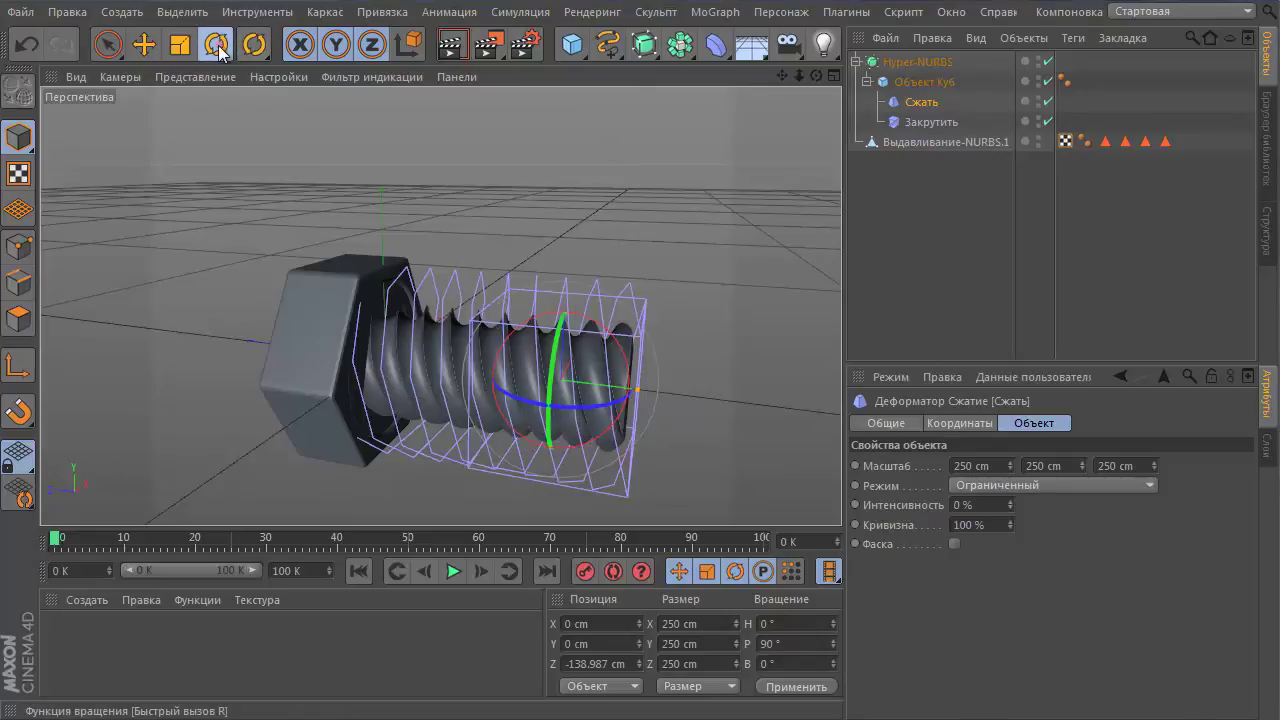
Step: Lower the Compress deformer's intensity to 40% to taper the bolt tip
{"action": "left_click", "coordinate": [217, 45]}
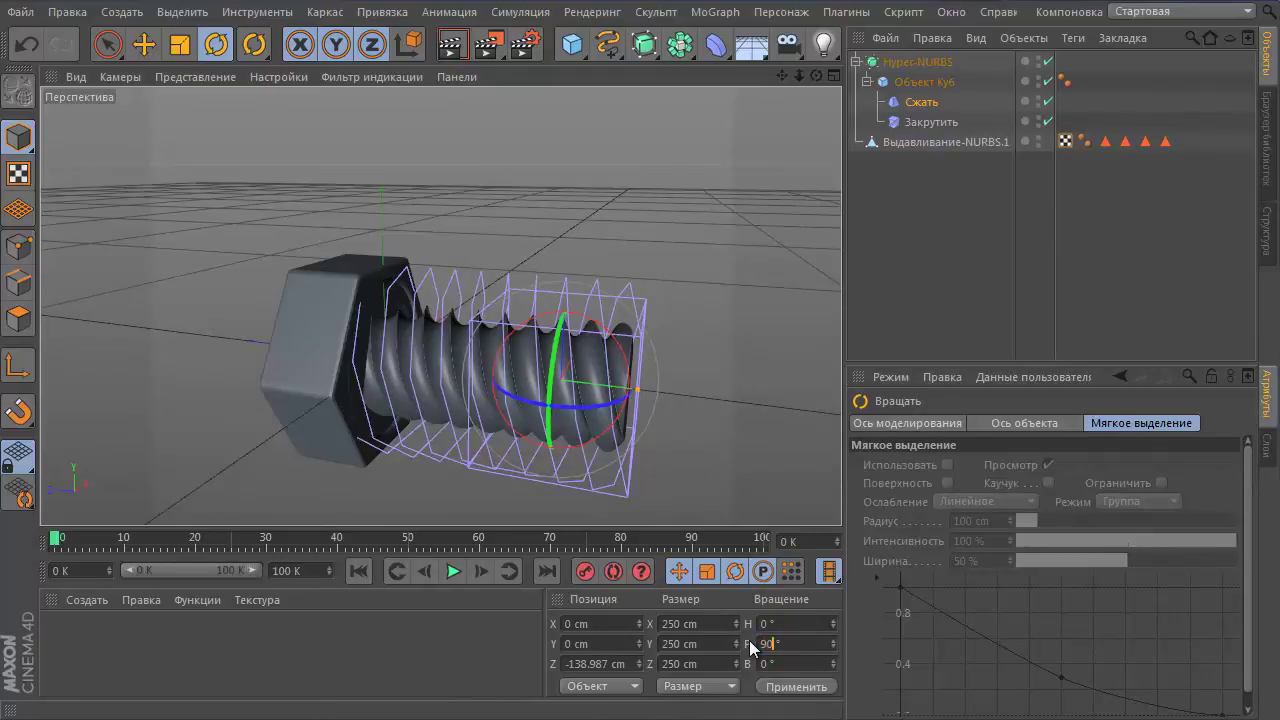
{"action": "left_click", "coordinate": [916, 104]}
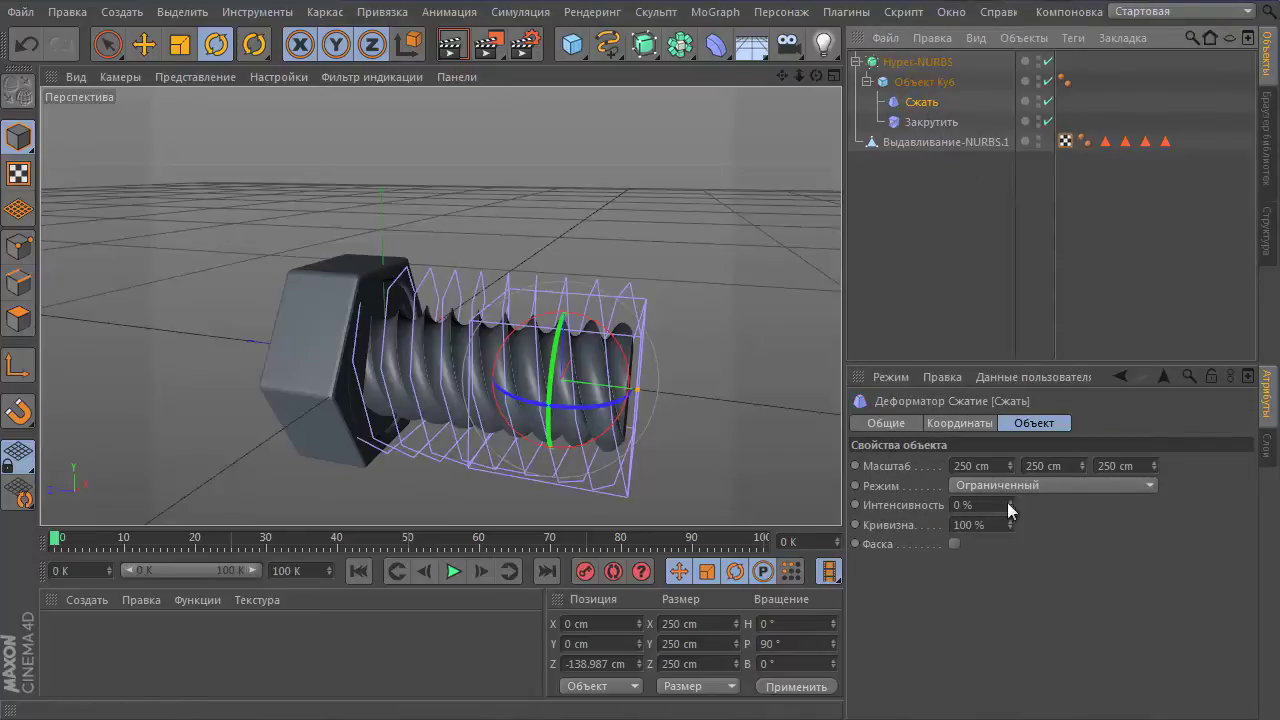
{"action": "left_click_drag", "start_coordinate": [1007, 502], "coordinate": [1009, 499]}
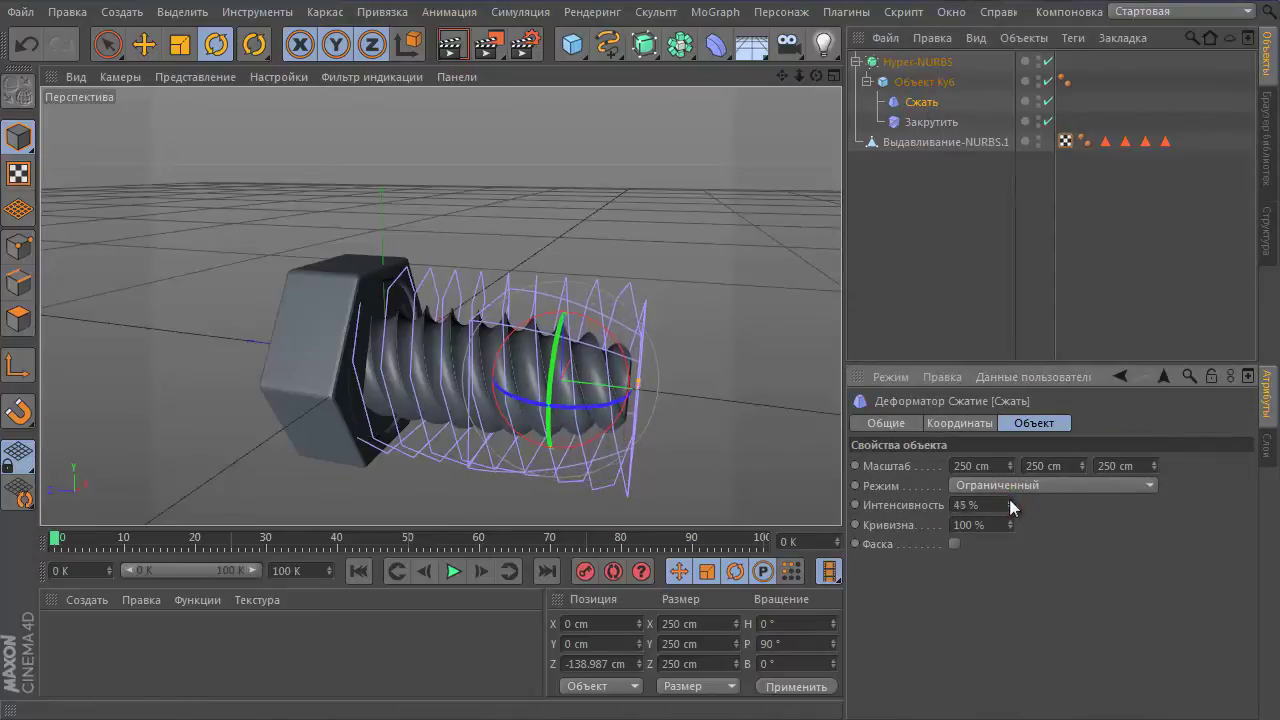
{"action": "left_click_drag", "start_coordinate": [1010, 500], "coordinate": [1010, 509]}
{"action": "left_click_drag", "start_coordinate": [700, 376], "coordinate": [484, 400], "text": "alt"}
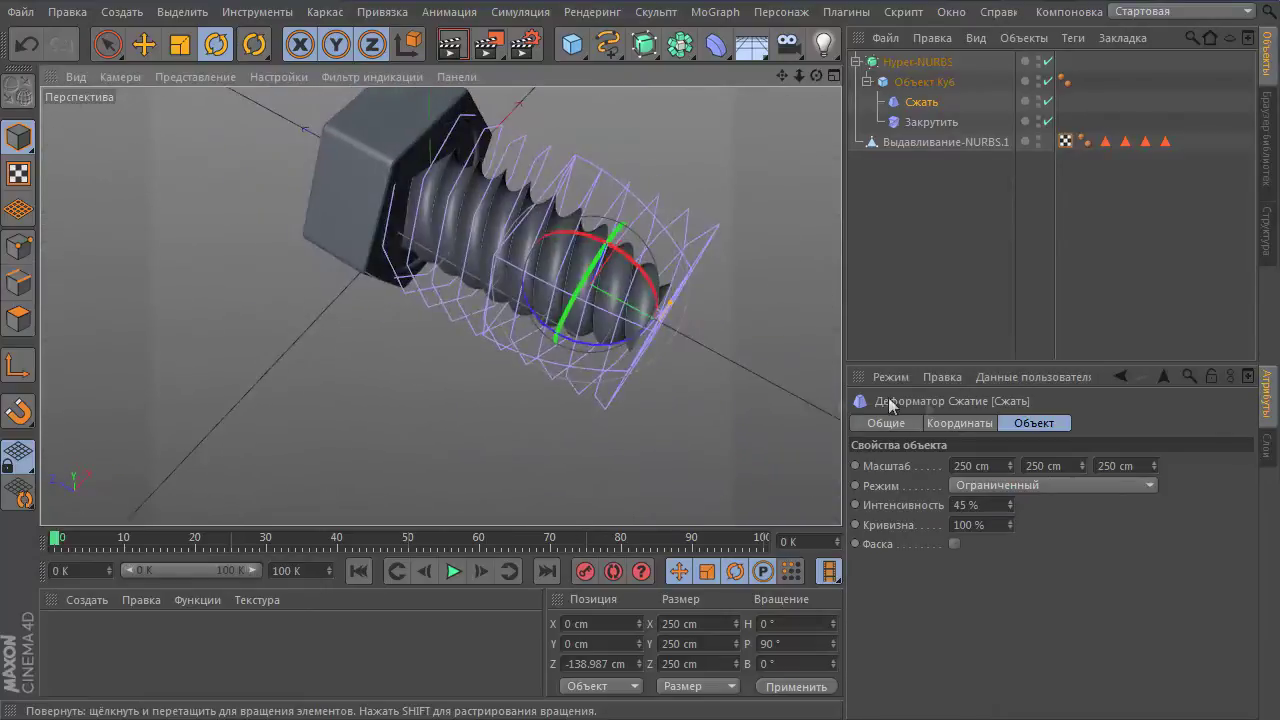
{"action": "left_click_drag", "start_coordinate": [1011, 509], "coordinate": [1011, 512]}
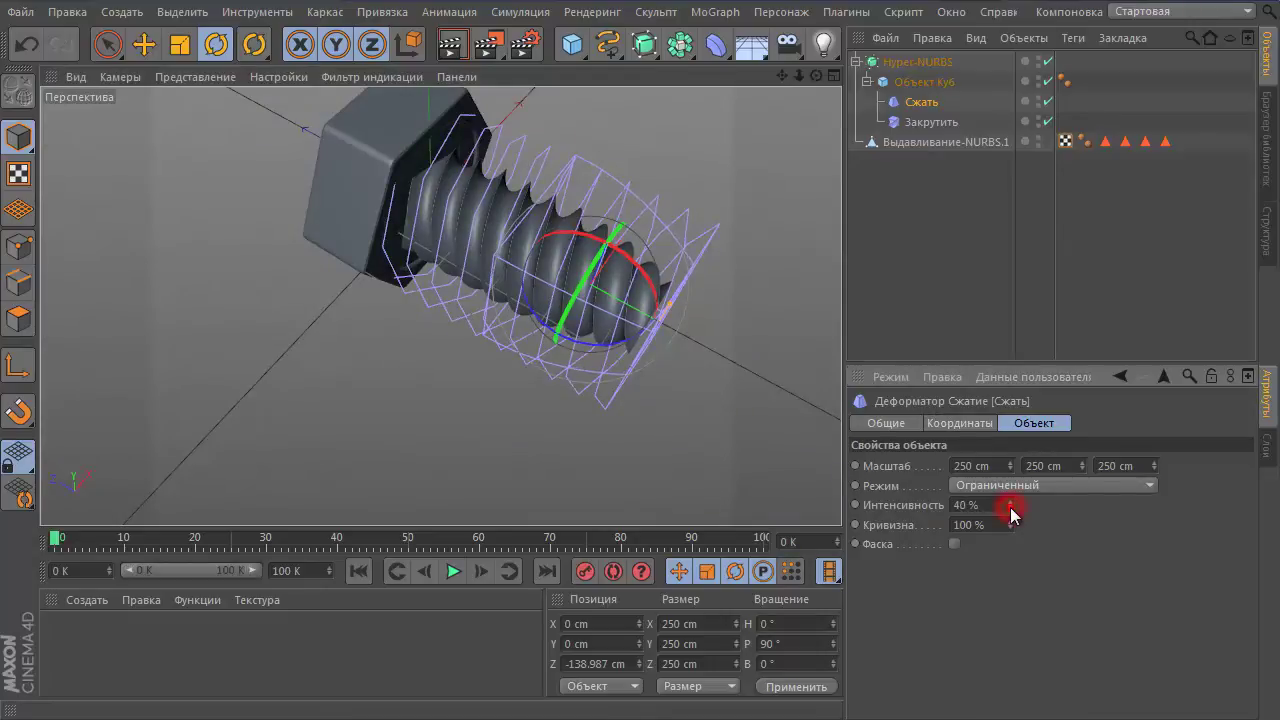
Step: Convert the Hyper-NURBS bolt shaft into editable geometry with Make Editable
{"action": "left_click_drag", "start_coordinate": [718, 284], "coordinate": [776, 245], "text": "alt"}
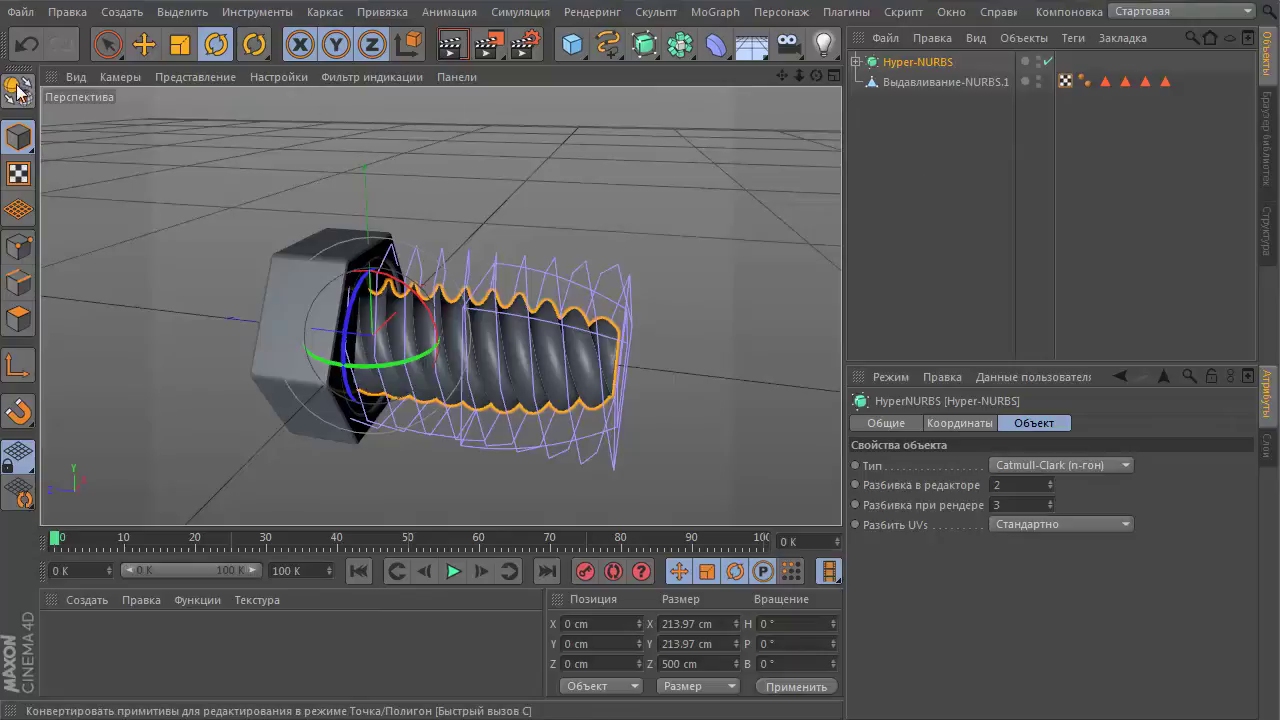
{"action": "left_click", "coordinate": [18, 90]}
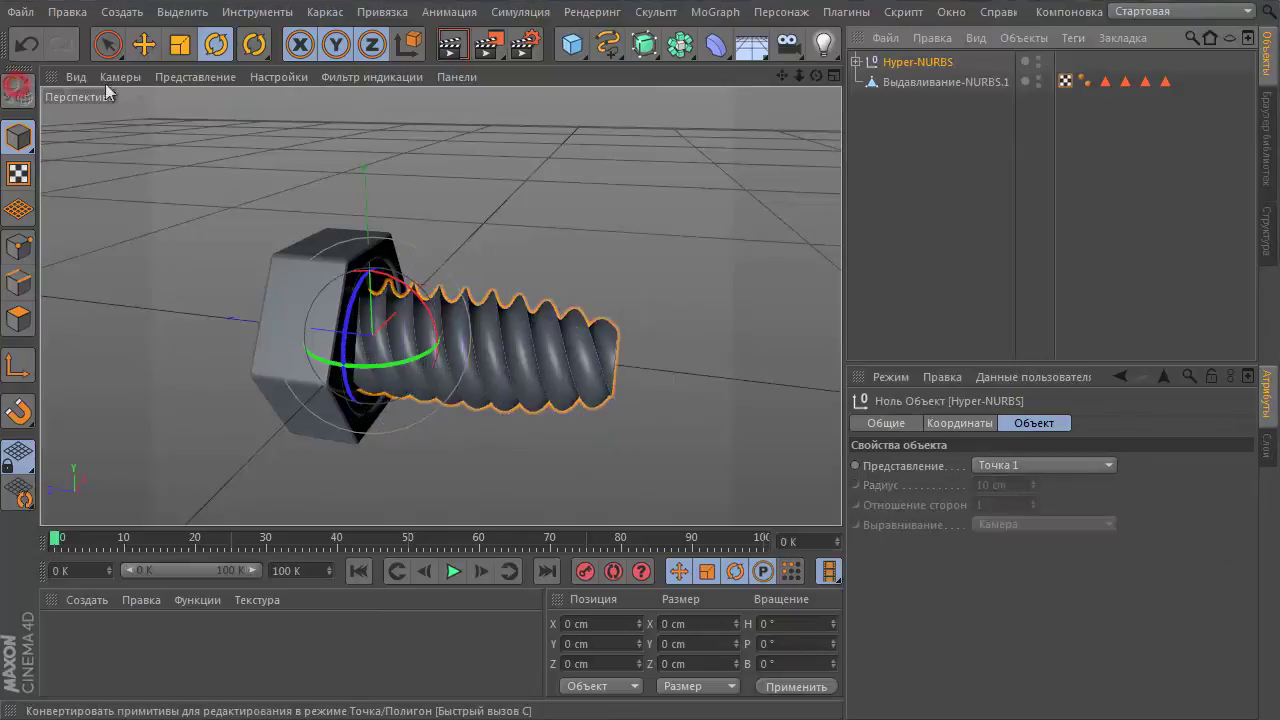
{"action": "right_click", "coordinate": [913, 62]}
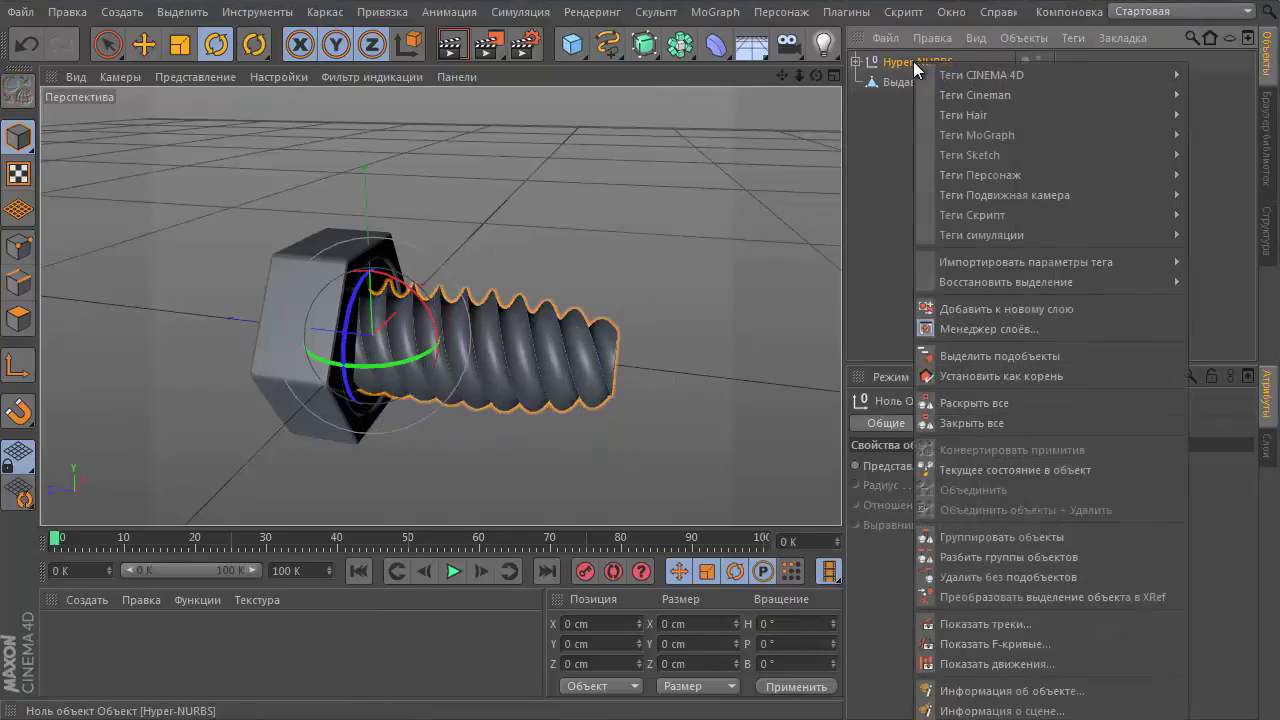
Step: Select the Hyper-NURBS children and connect them into one polygon object
{"action": "left_click", "coordinate": [989, 356]}
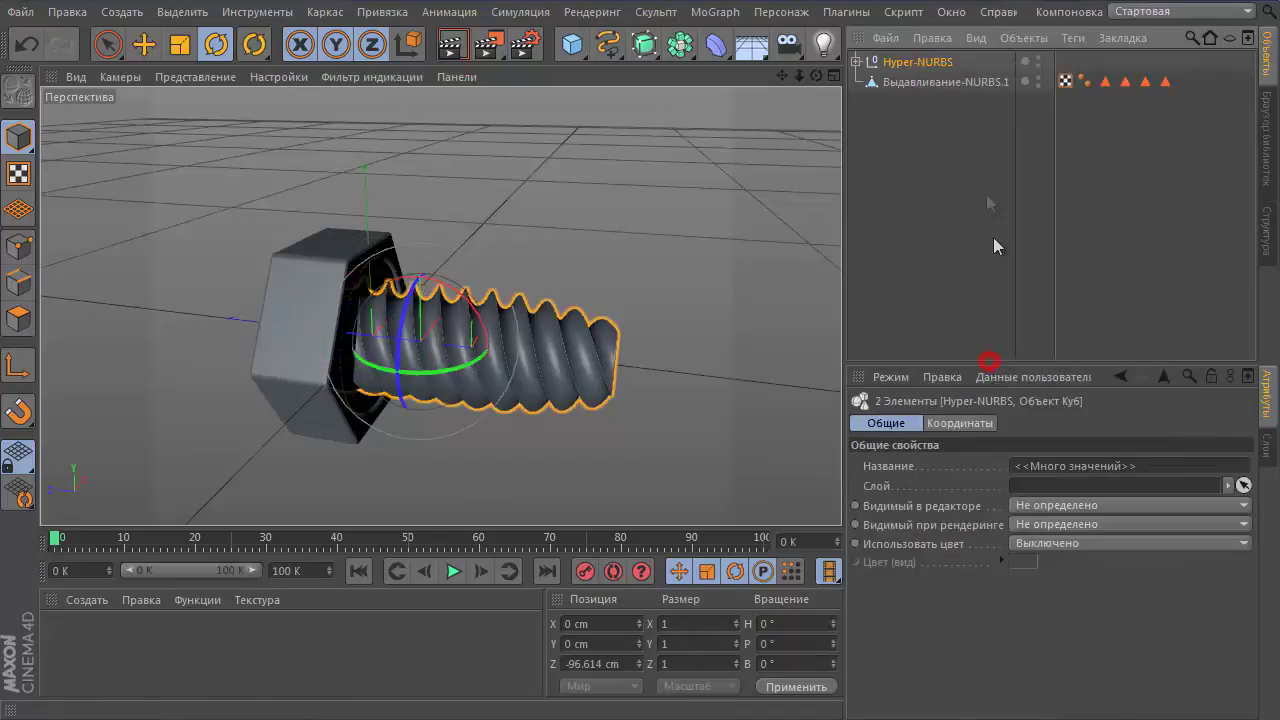
{"action": "right_click", "coordinate": [917, 62]}
{"action": "left_click", "coordinate": [967, 510]}
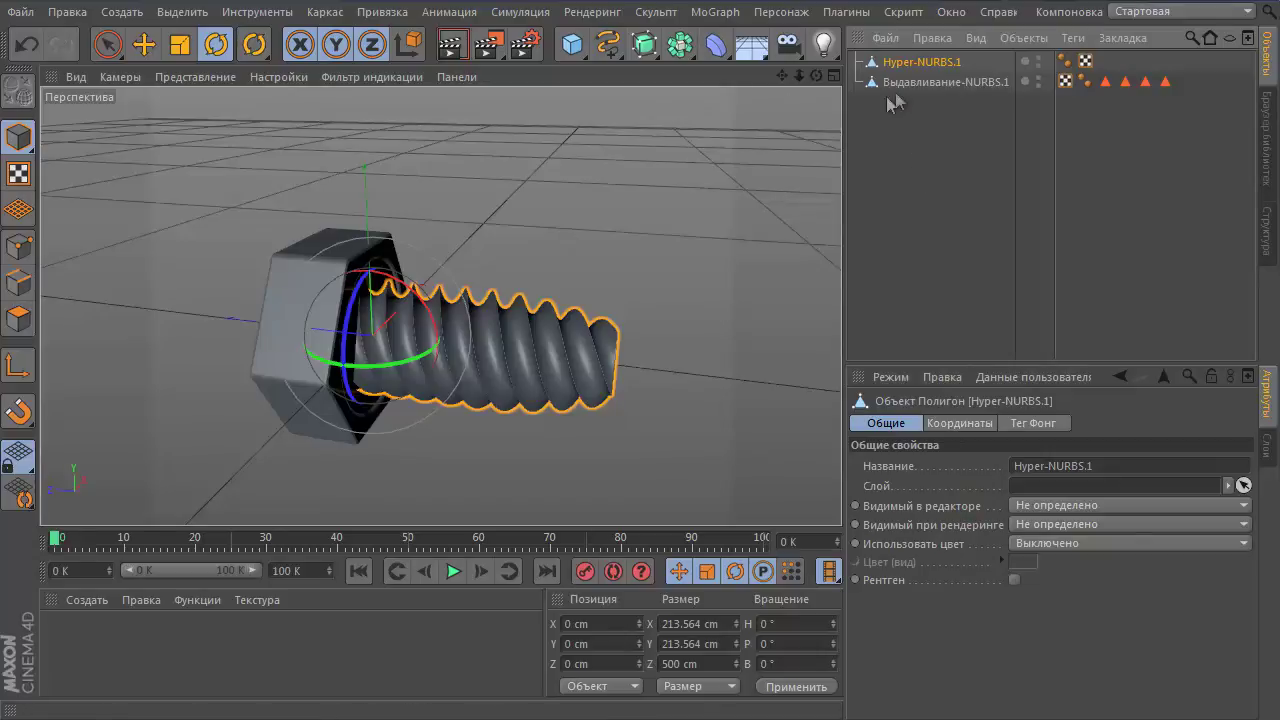
{"action": "left_click_drag", "start_coordinate": [420, 340], "coordinate": [544, 400]}
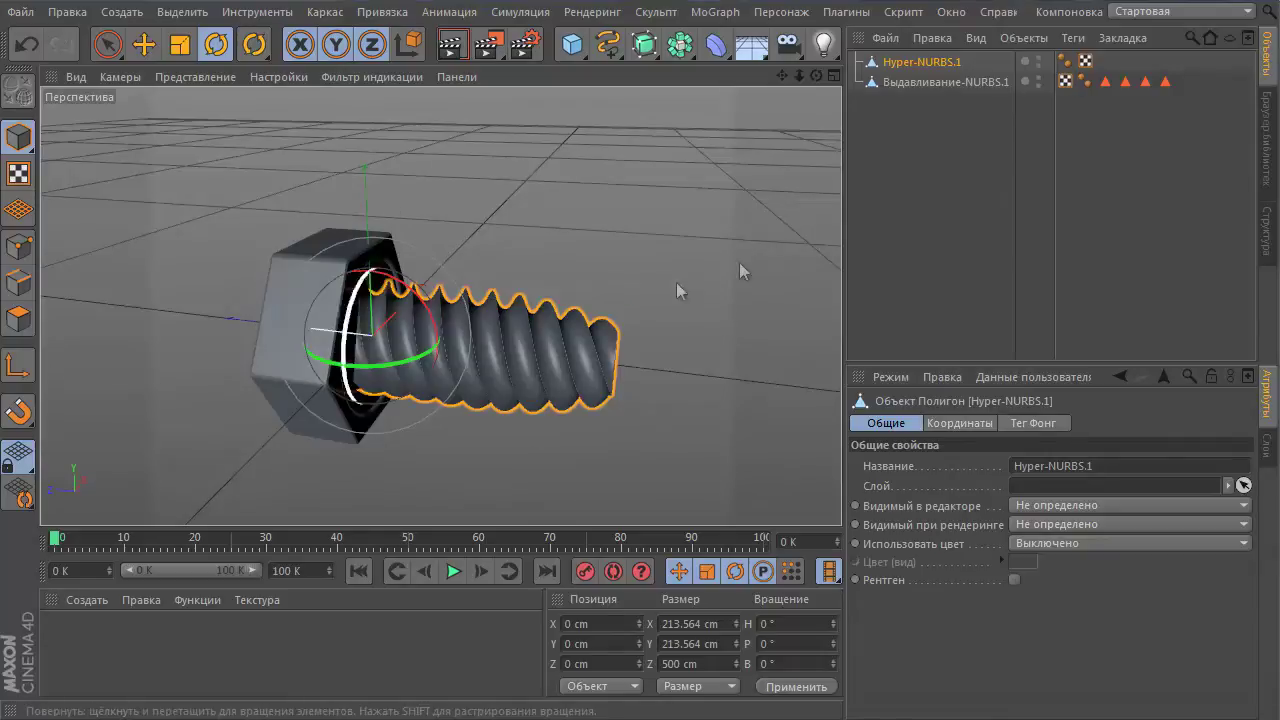
Step: Select the shaft and hex head with their children and connect them into one object
{"action": "left_click", "coordinate": [918, 81], "text": "ctrl"}
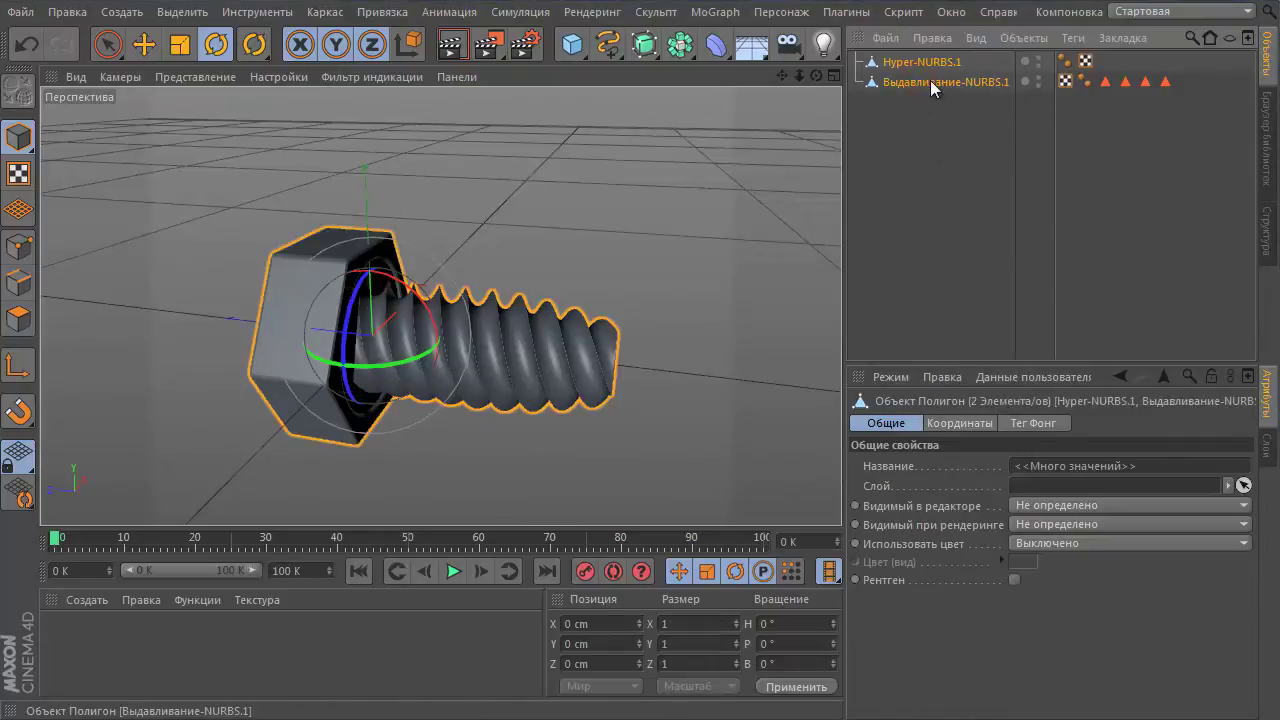
{"action": "right_click", "coordinate": [919, 79]}
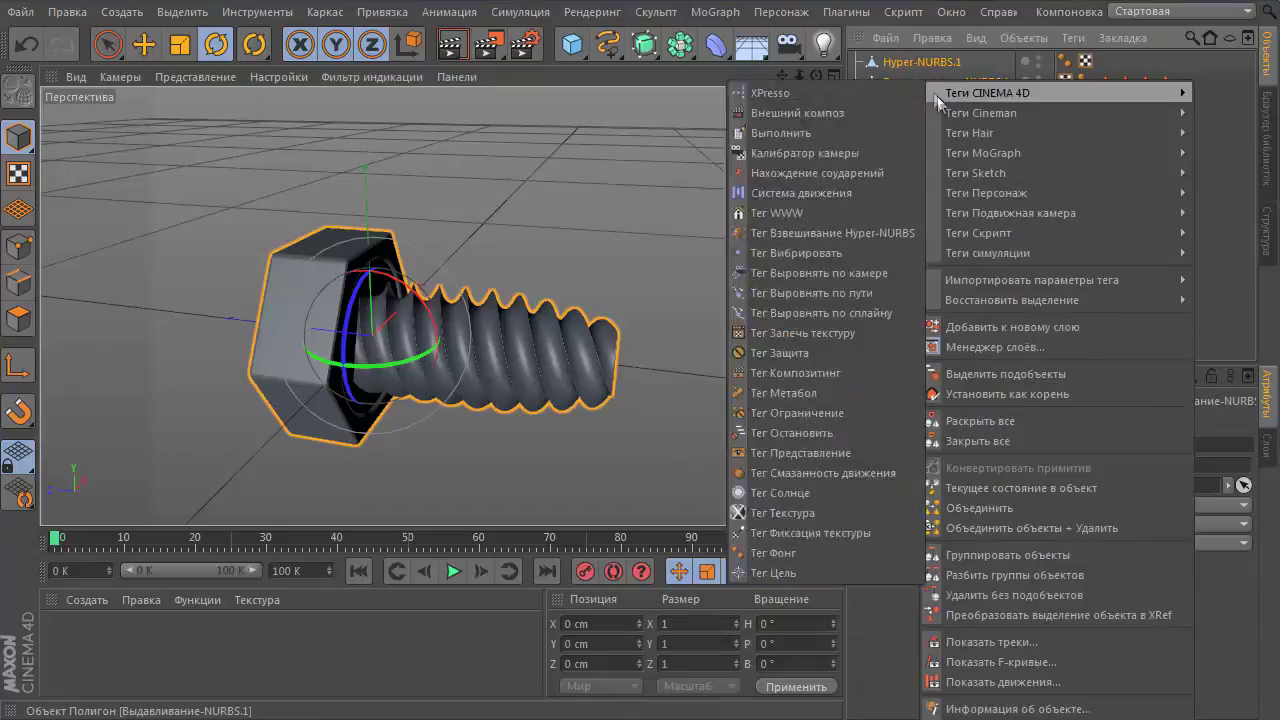
{"action": "left_click", "coordinate": [976, 371]}
{"action": "right_click", "coordinate": [922, 79]}
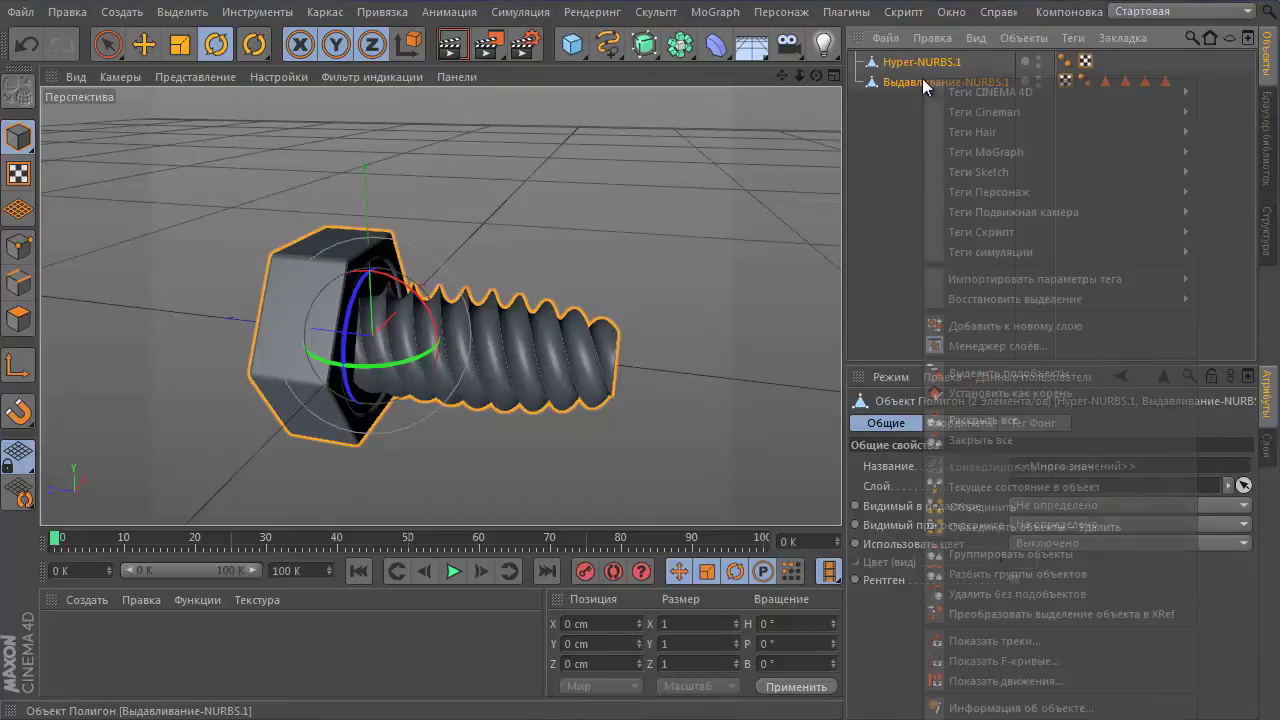
{"action": "left_click", "coordinate": [976, 508]}
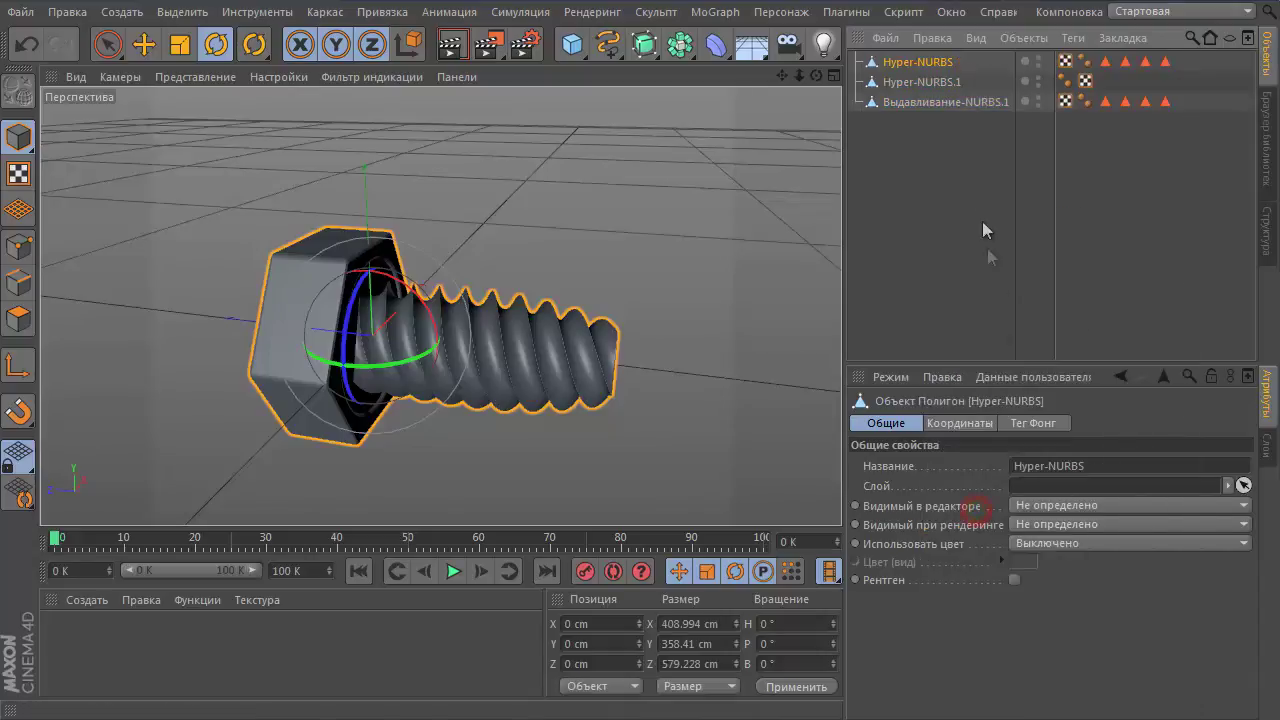
Step: Delete the leftover originals Hyper-NURBS.1 and Выдавливание-NURBS.1
{"action": "left_click", "coordinate": [940, 81]}
{"action": "left_click", "coordinate": [932, 100], "text": "ctrl"}
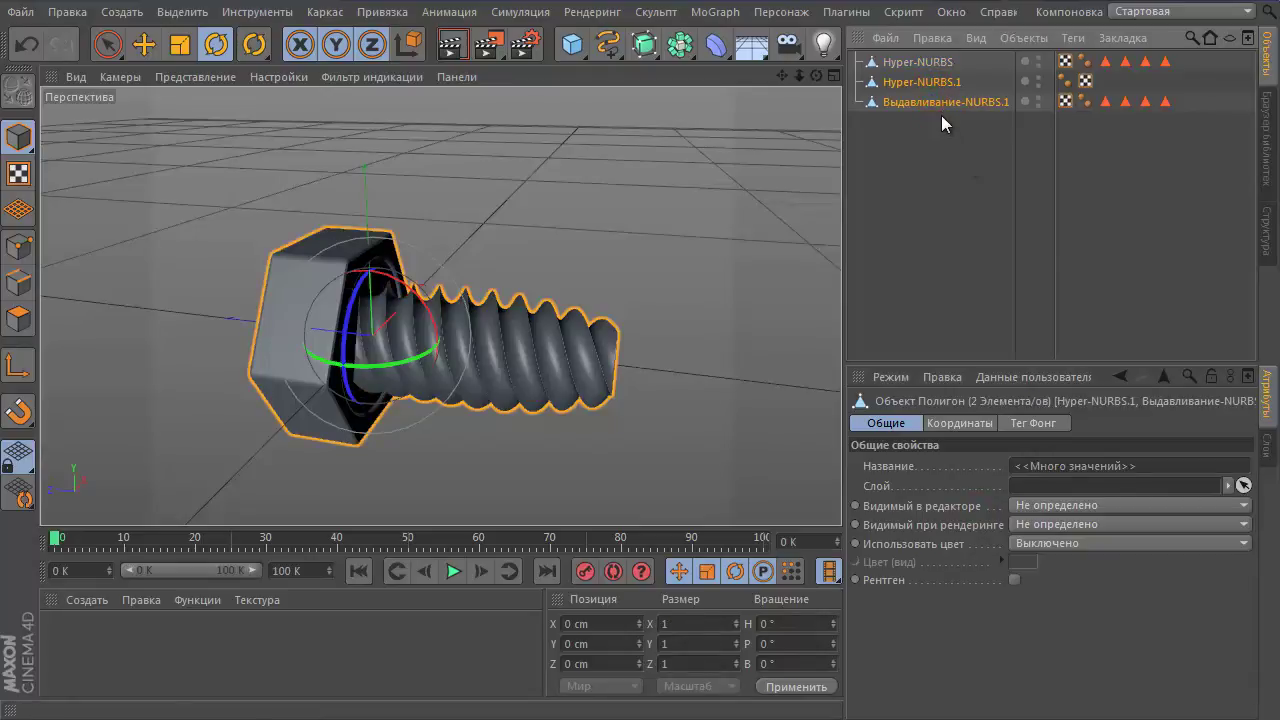
{"action": "key", "text": "Delete"}
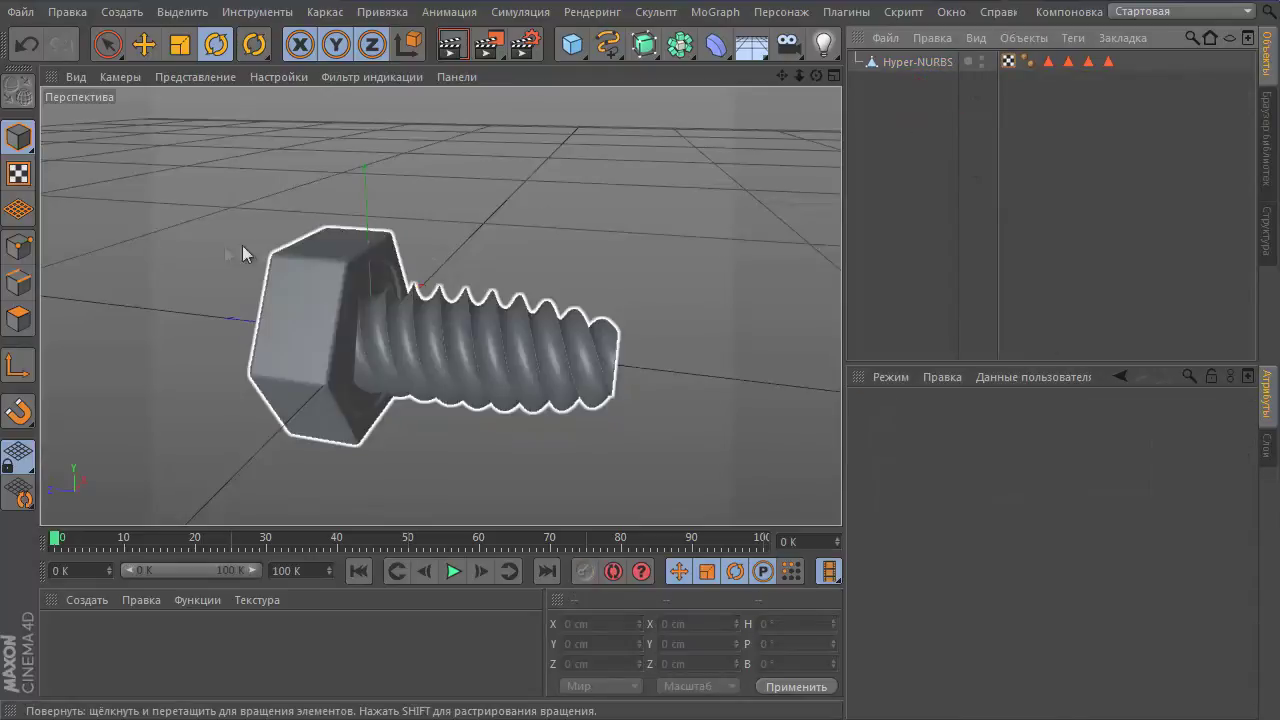
Step: Raise the merged bolt to about 102 cm high and test-render the view
{"action": "left_click", "coordinate": [310, 318]}
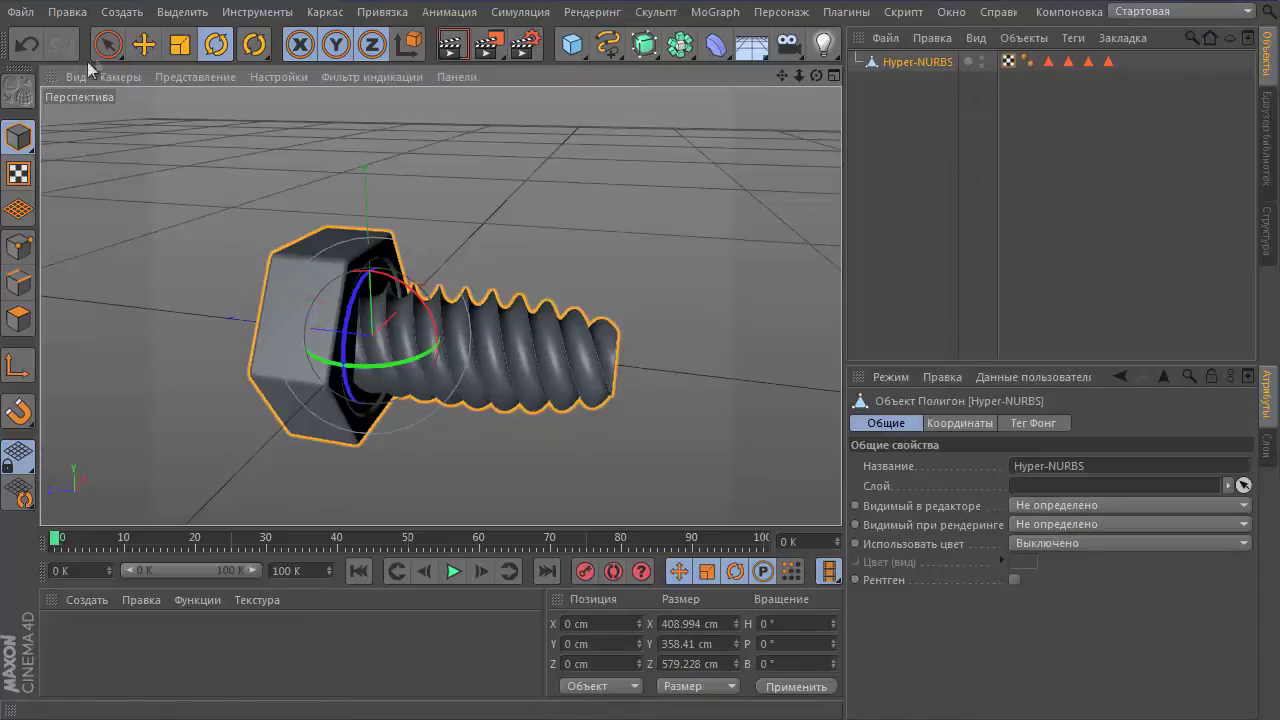
{"action": "left_click", "coordinate": [142, 45]}
{"action": "mouse_move", "coordinate": [275, 328]}
{"action": "left_mouse_down"}
{"action": "mouse_move", "coordinate": [295, 320]}
{"action": "mouse_move", "coordinate": [225, 322]}
{"action": "left_mouse_up"}
{"action": "mouse_move", "coordinate": [362, 300]}
{"action": "left_mouse_down"}
{"action": "mouse_move", "coordinate": [353, 247]}
{"action": "mouse_move", "coordinate": [345, 262]}
{"action": "mouse_move", "coordinate": [463, 302]}
{"action": "left_mouse_up"}
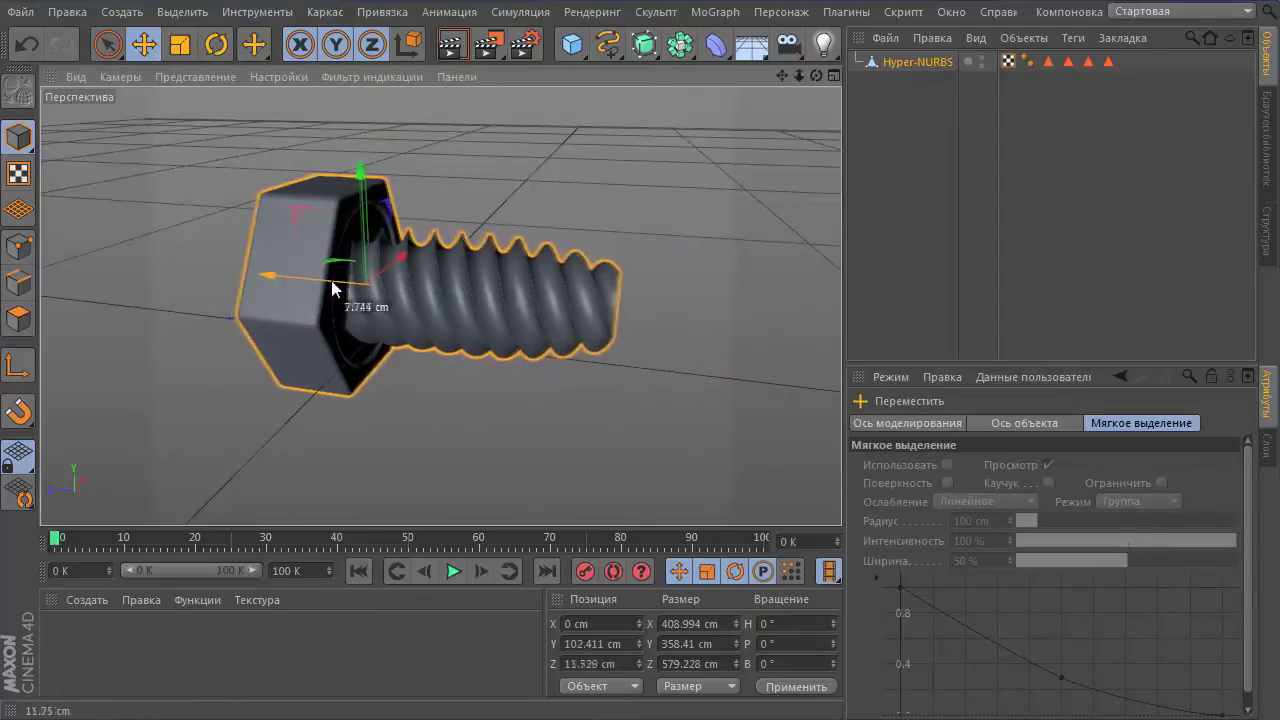
{"action": "left_click_drag", "start_coordinate": [520, 168], "coordinate": [455, 160], "text": "alt"}
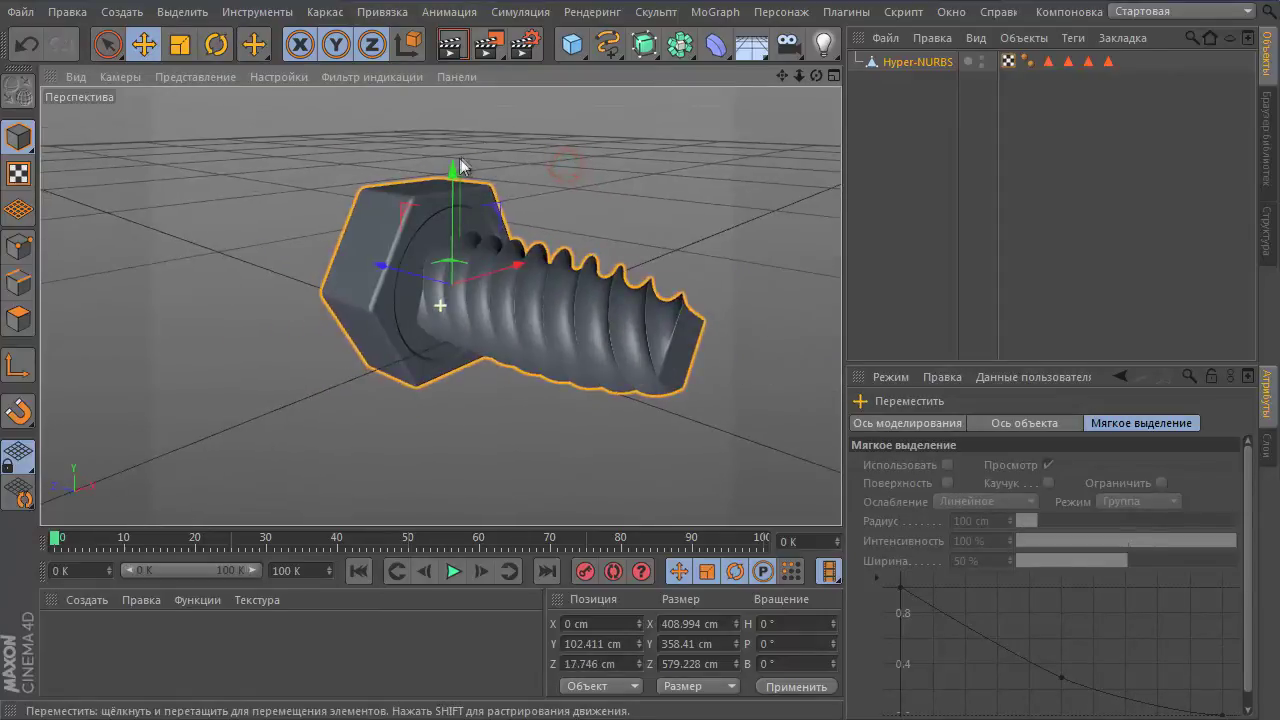
{"action": "left_click", "coordinate": [452, 45]}
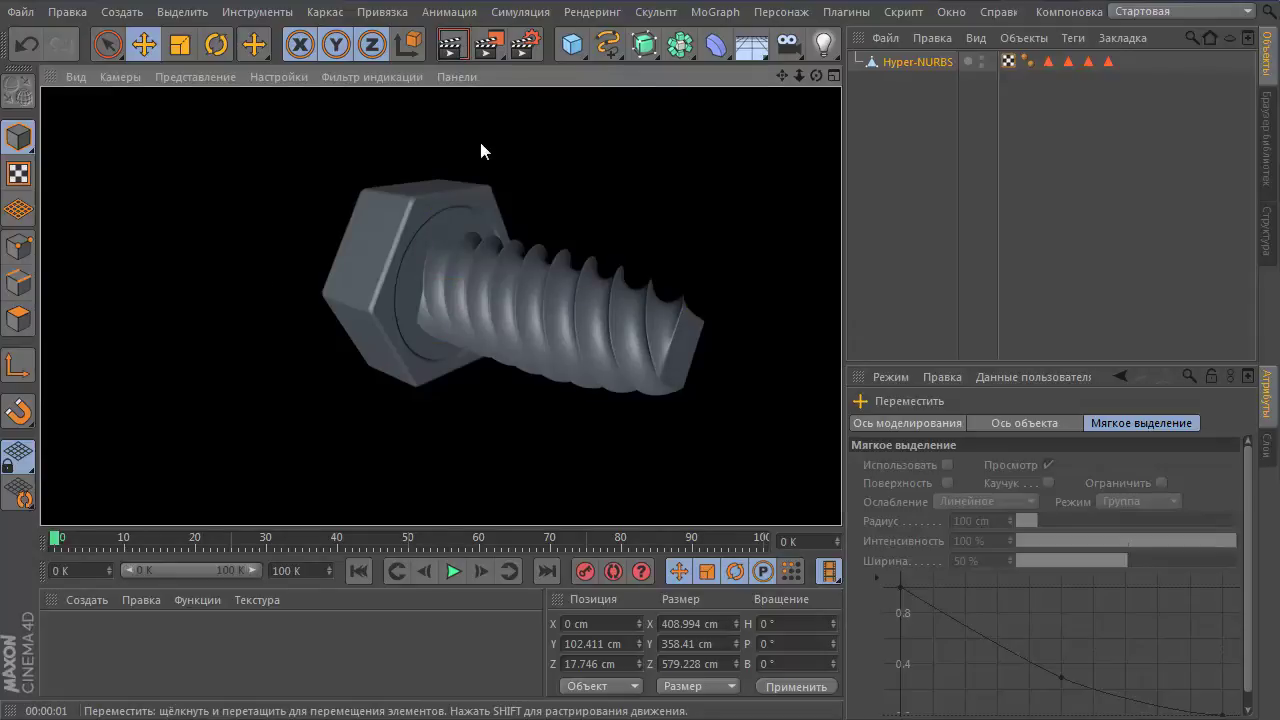
Step: Slide the bolt along Z to about −519 cm
{"action": "left_click", "coordinate": [409, 246]}
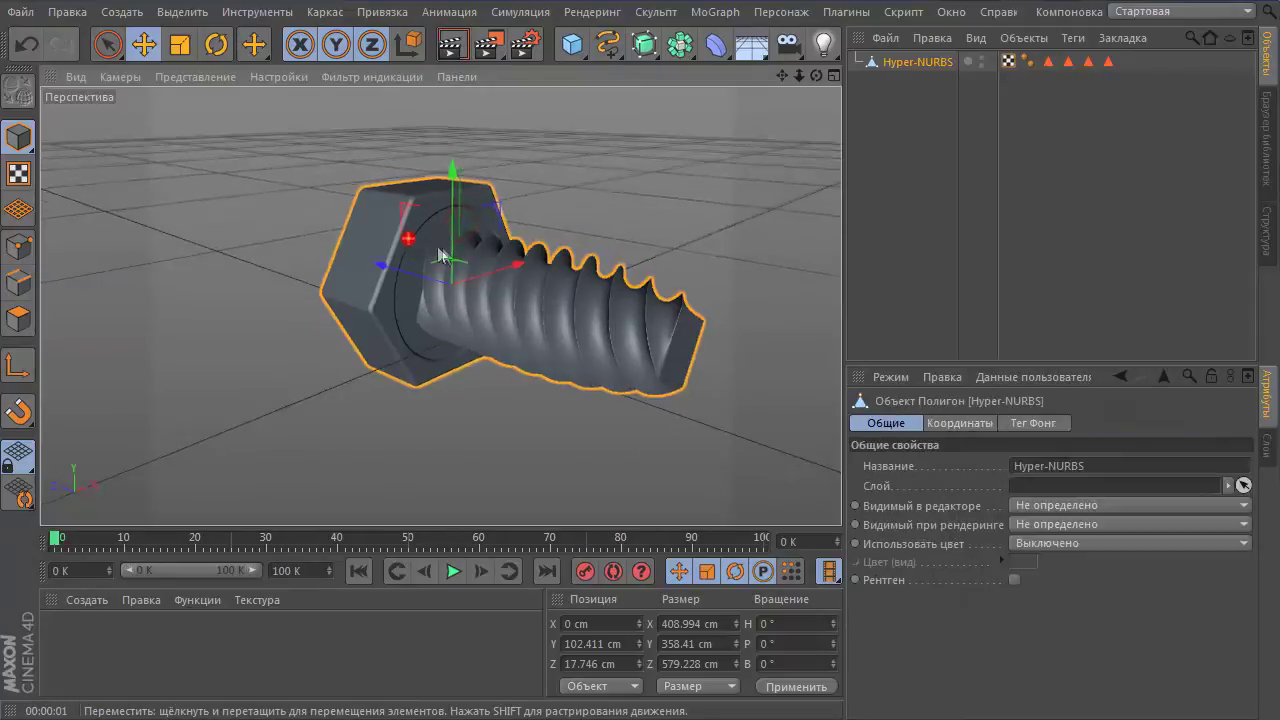
{"action": "left_click_drag", "start_coordinate": [409, 246], "coordinate": [722, 333], "text": "alt"}
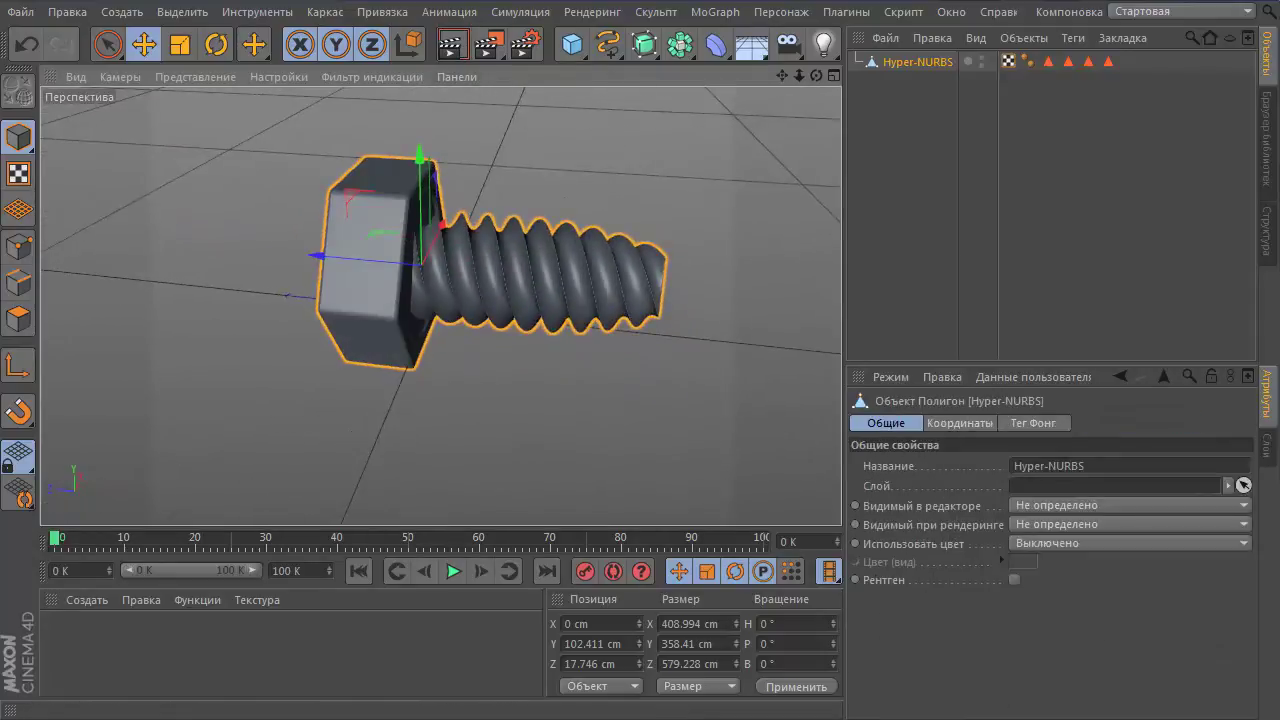
{"action": "left_click_drag", "start_coordinate": [397, 268], "coordinate": [673, 263]}
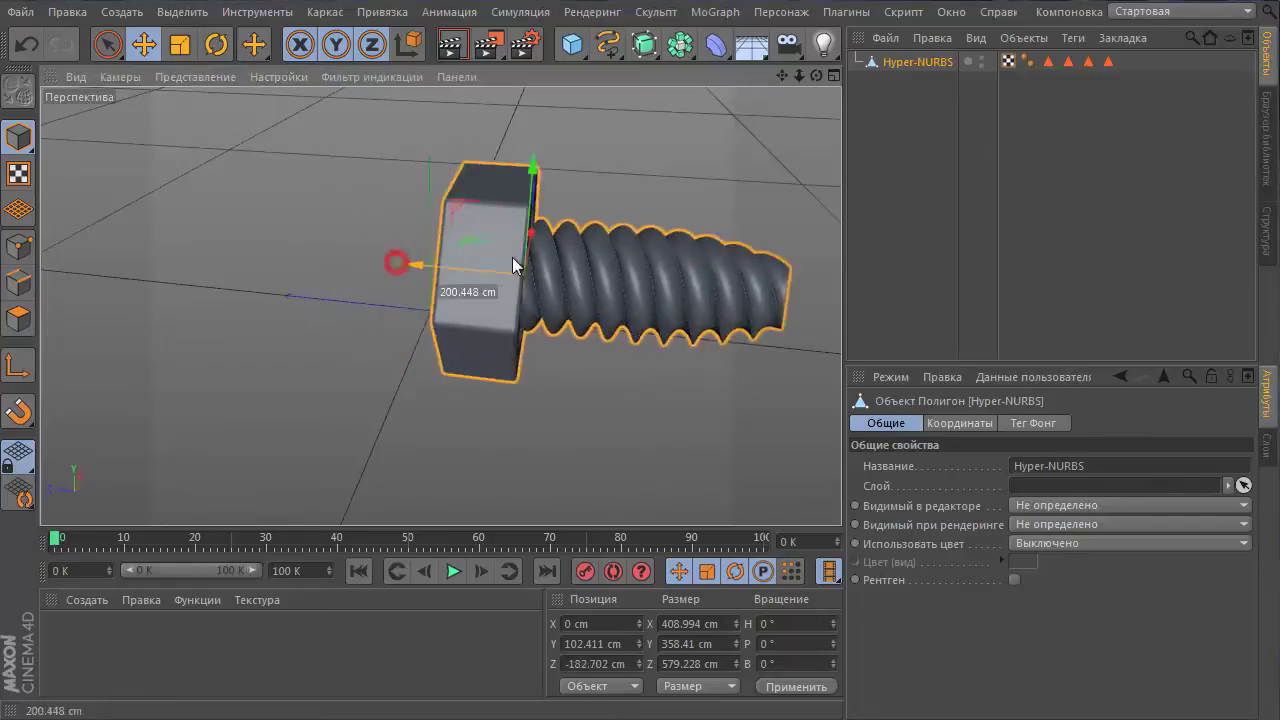
{"action": "left_click_drag", "start_coordinate": [673, 256], "coordinate": [651, 271]}
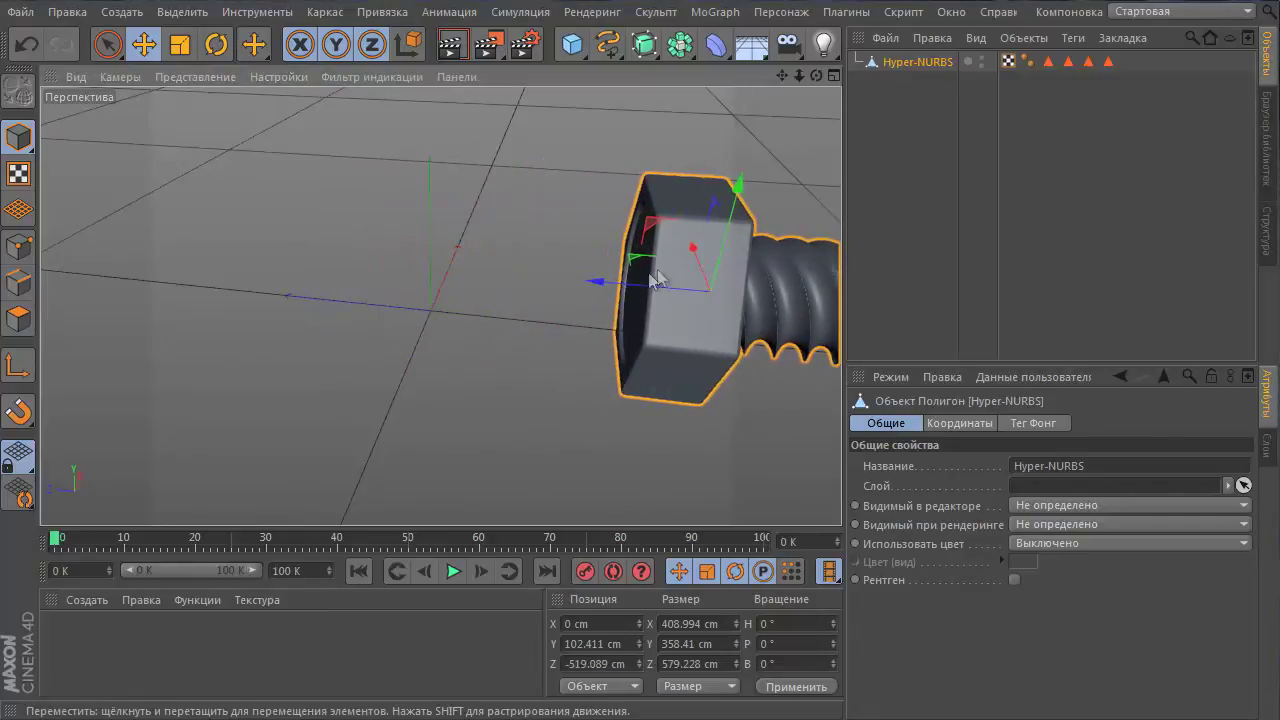
Step: Add an n-Side spline and a Circle spline to the scene
{"action": "left_click", "coordinate": [608, 44]}
{"action": "left_click", "coordinate": [702, 181]}
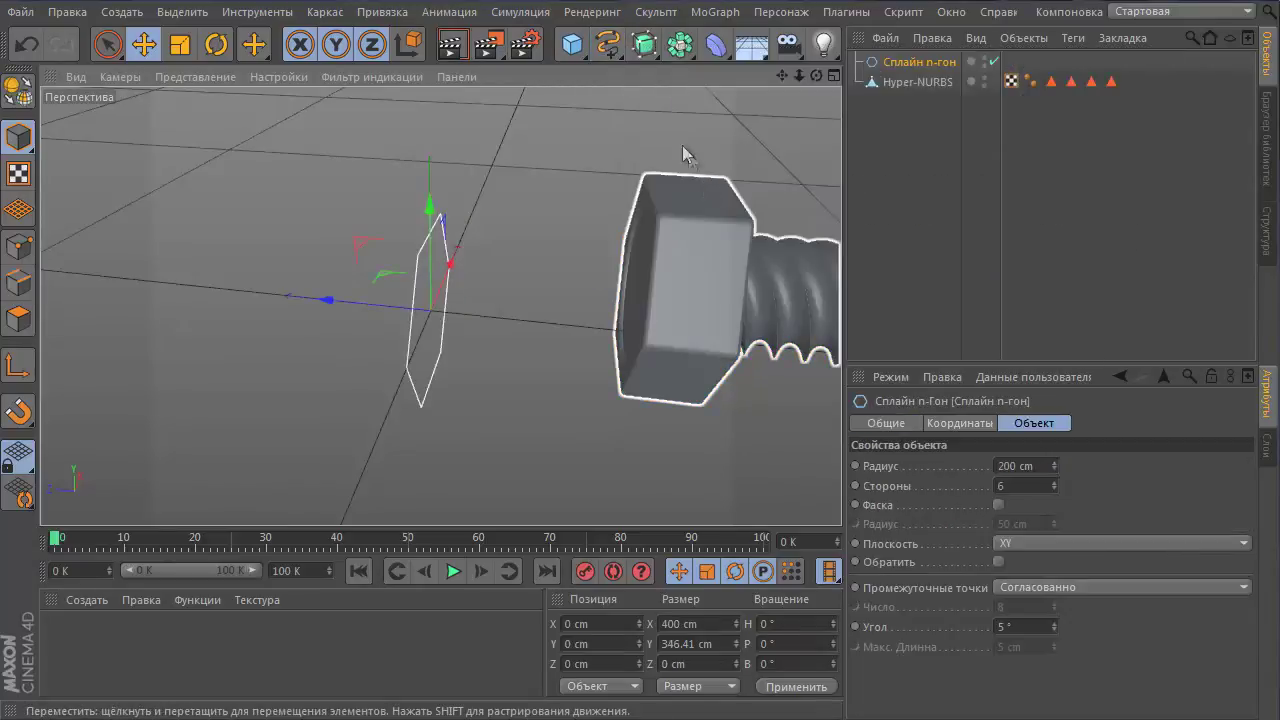
{"action": "left_click", "coordinate": [606, 46]}
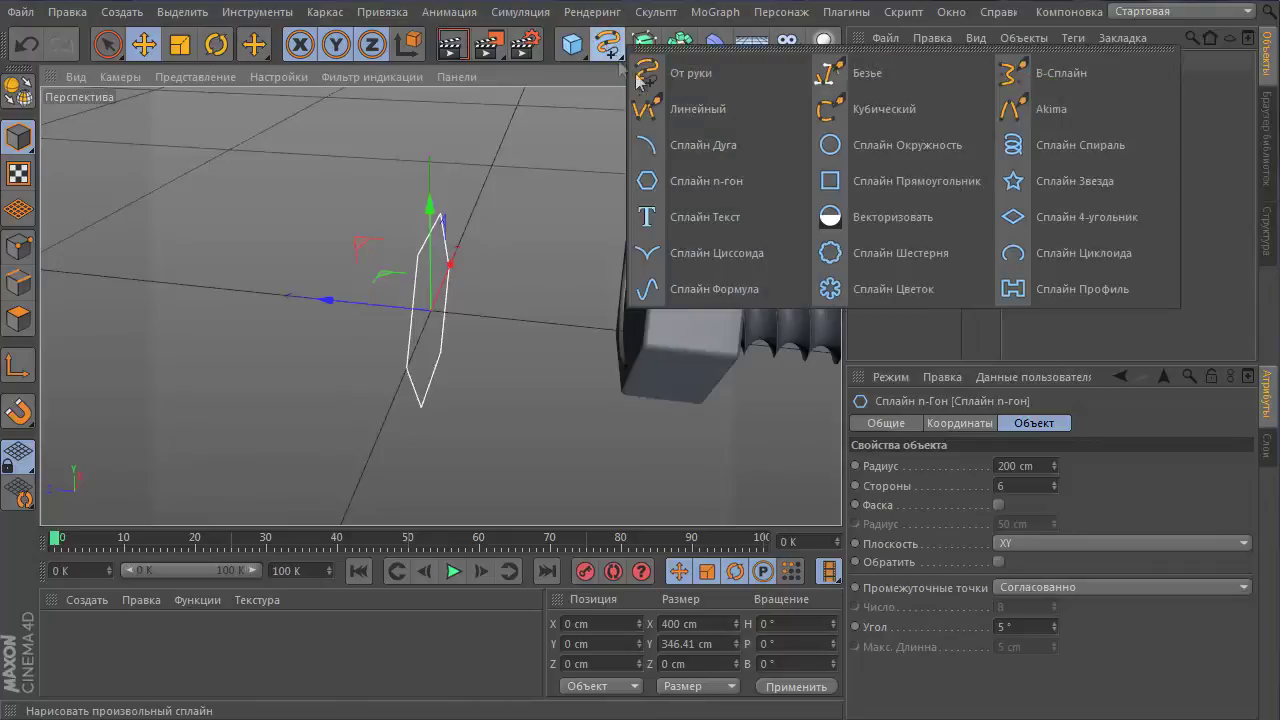
{"action": "left_click", "coordinate": [829, 148]}
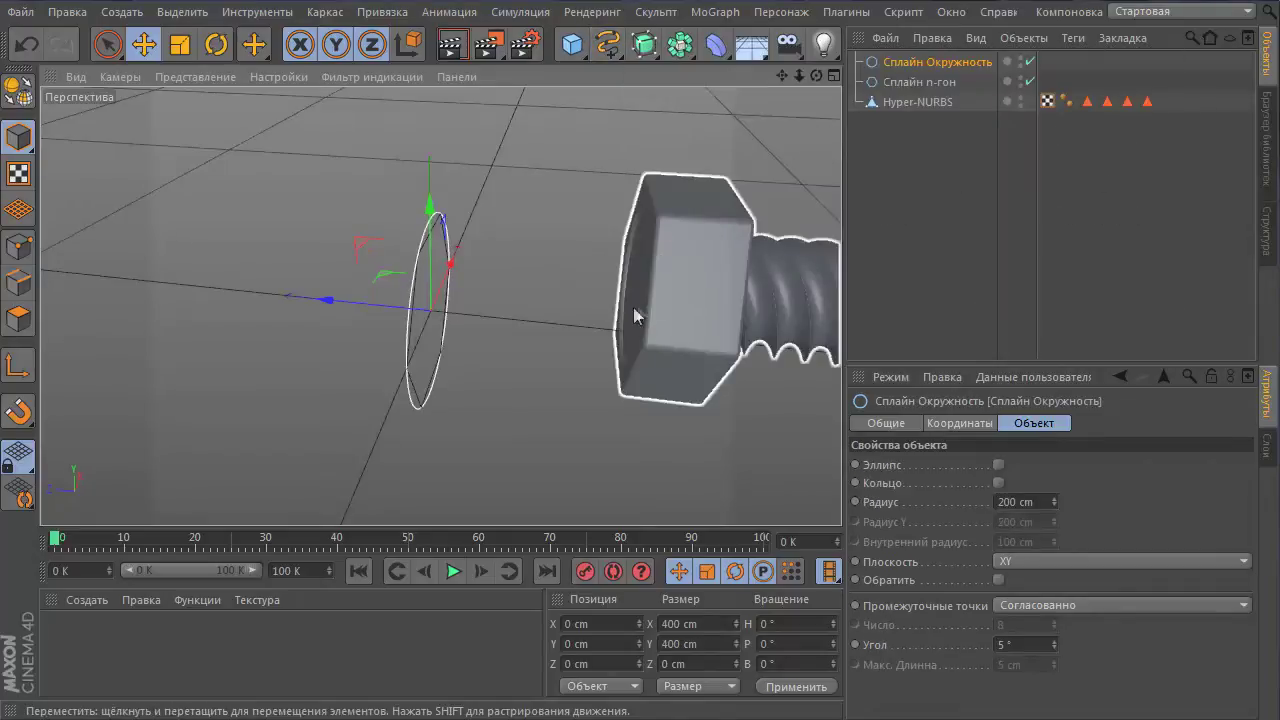
Step: Lay both splines in the XZ plane and set the circle's radius to 130 cm
{"action": "left_click", "coordinate": [913, 80], "text": "ctrl"}
{"action": "left_click", "coordinate": [1015, 466]}
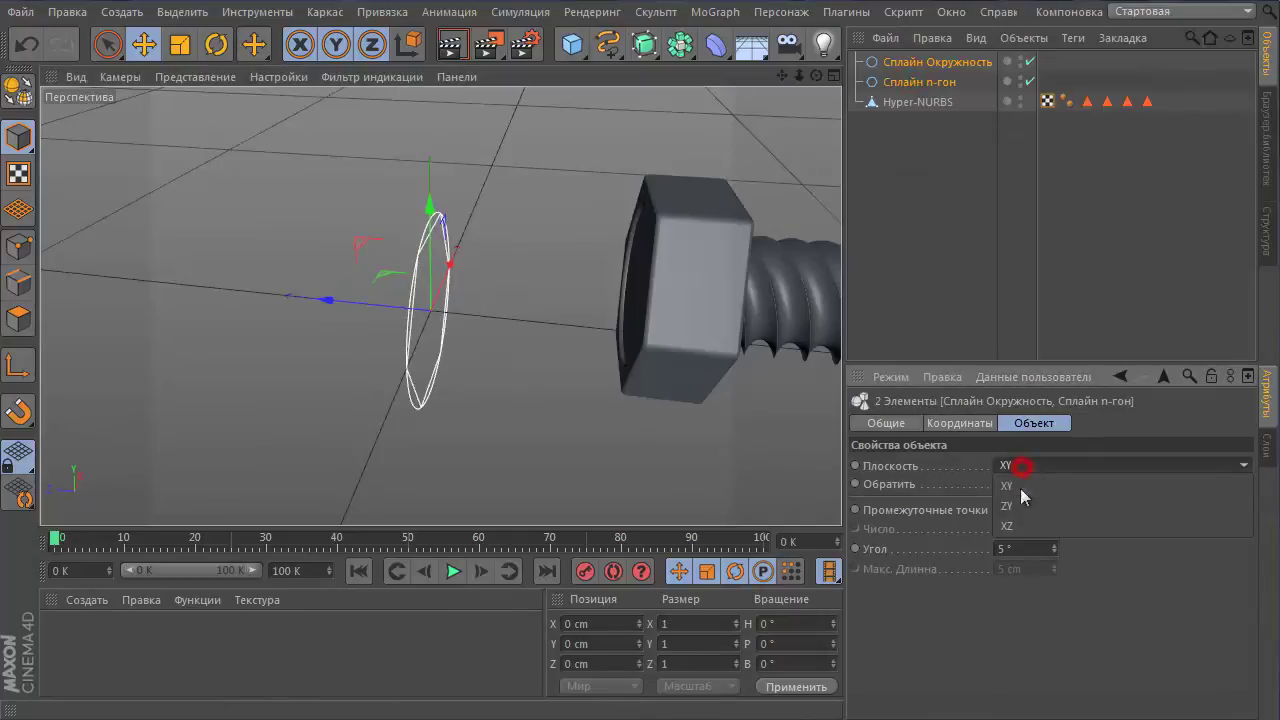
{"action": "left_click", "coordinate": [1008, 524]}
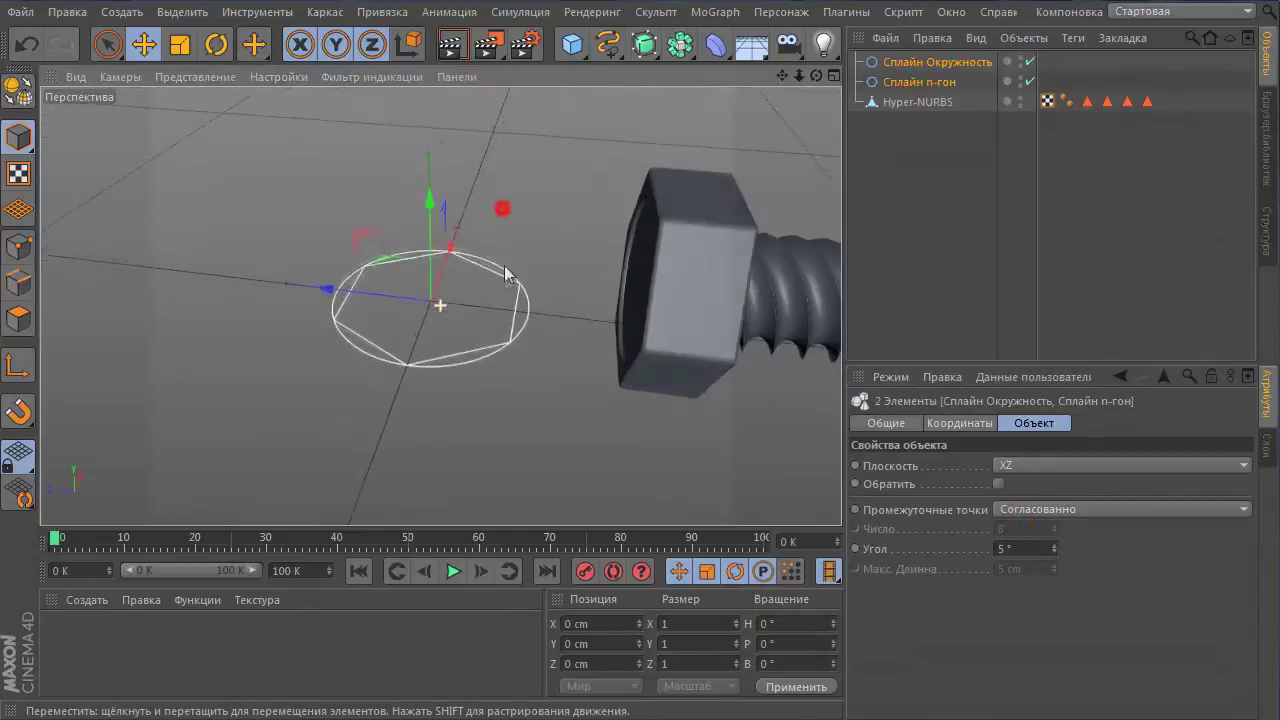
{"action": "left_click_drag", "start_coordinate": [460, 272], "coordinate": [577, 371], "text": "alt"}
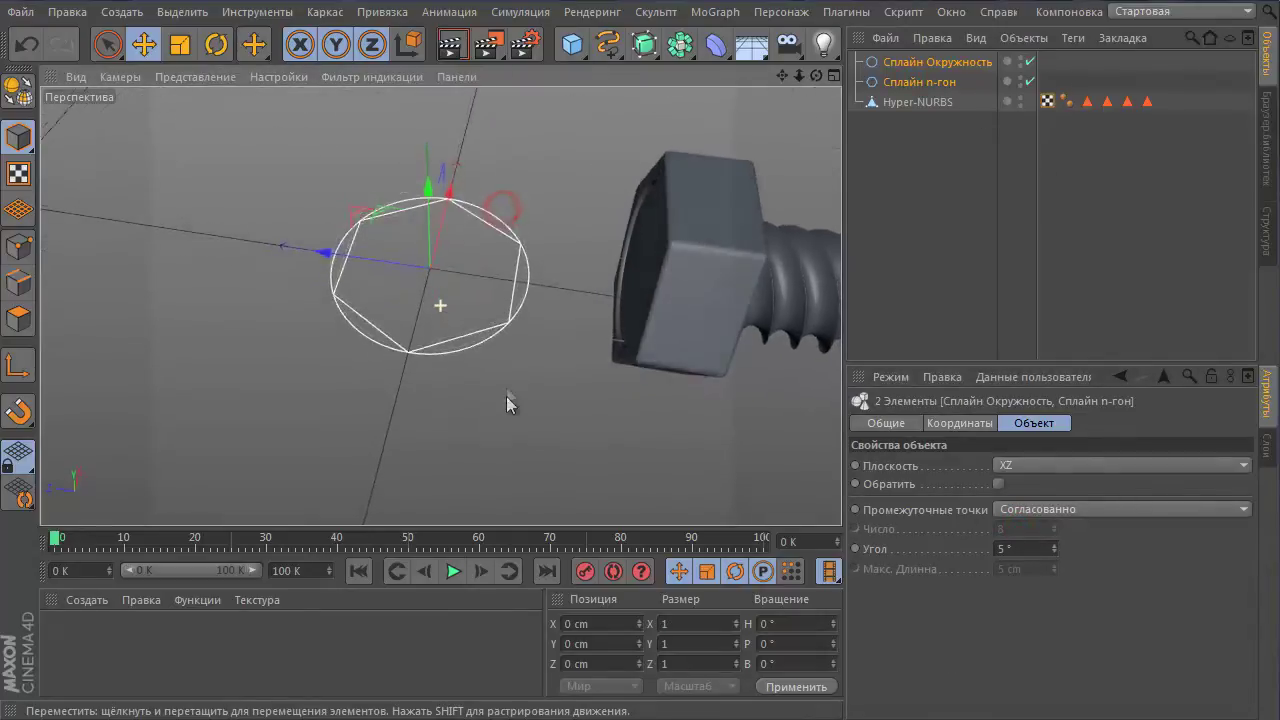
{"action": "left_click", "coordinate": [912, 61]}
{"action": "left_click_drag", "start_coordinate": [1054, 510], "coordinate": [1054, 505]}
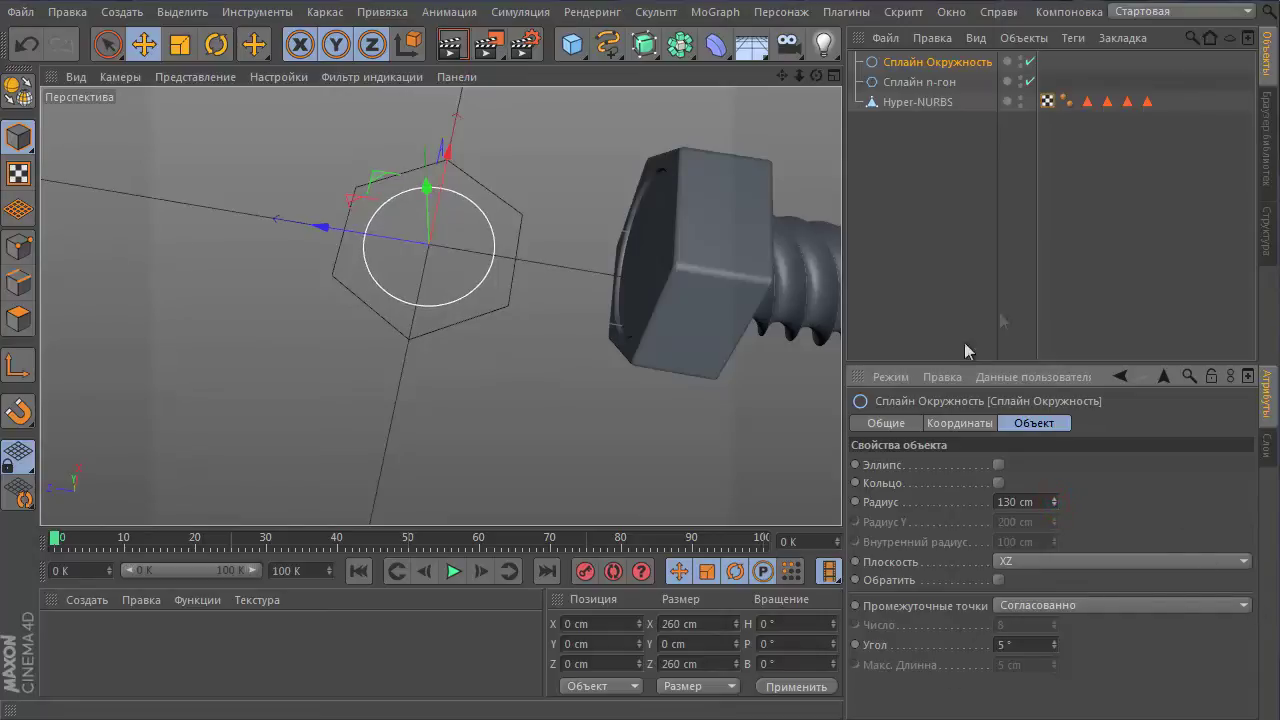
Step: Nest the circle and hexagon splines under a new Spline Mask, placed inside an Extrude NURBS
{"action": "left_click", "coordinate": [678, 50]}
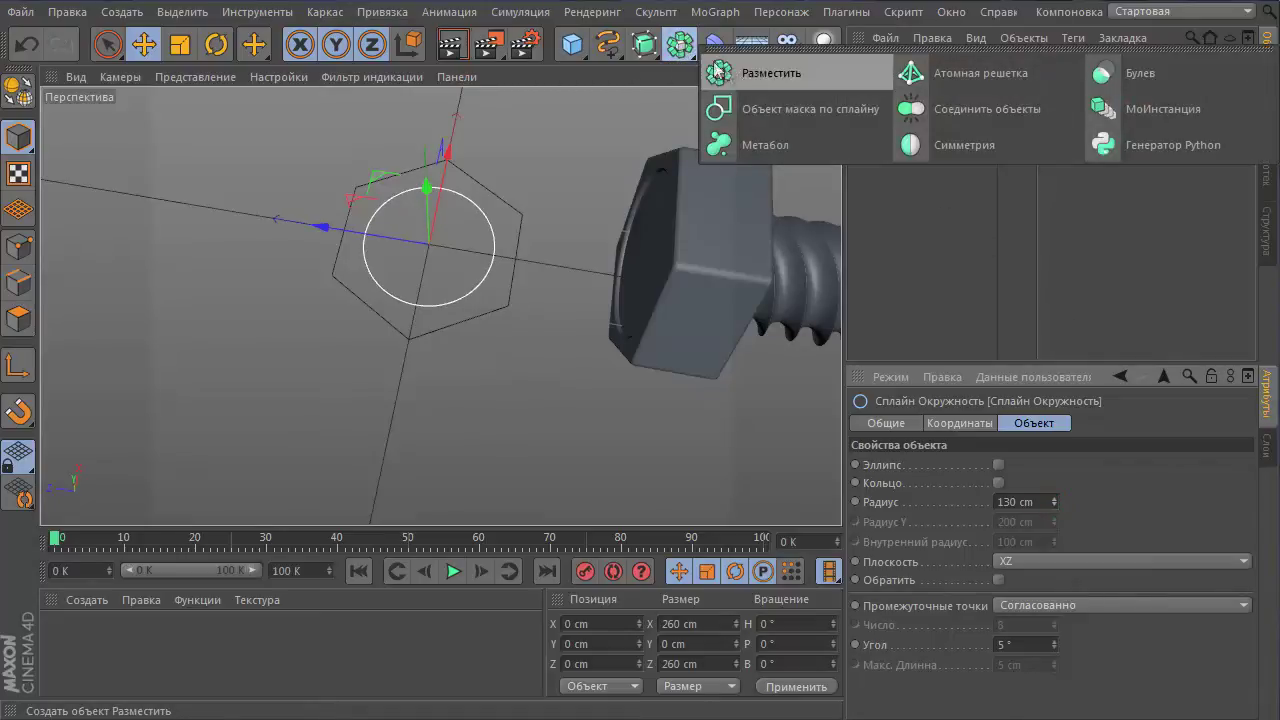
{"action": "left_click", "coordinate": [763, 110]}
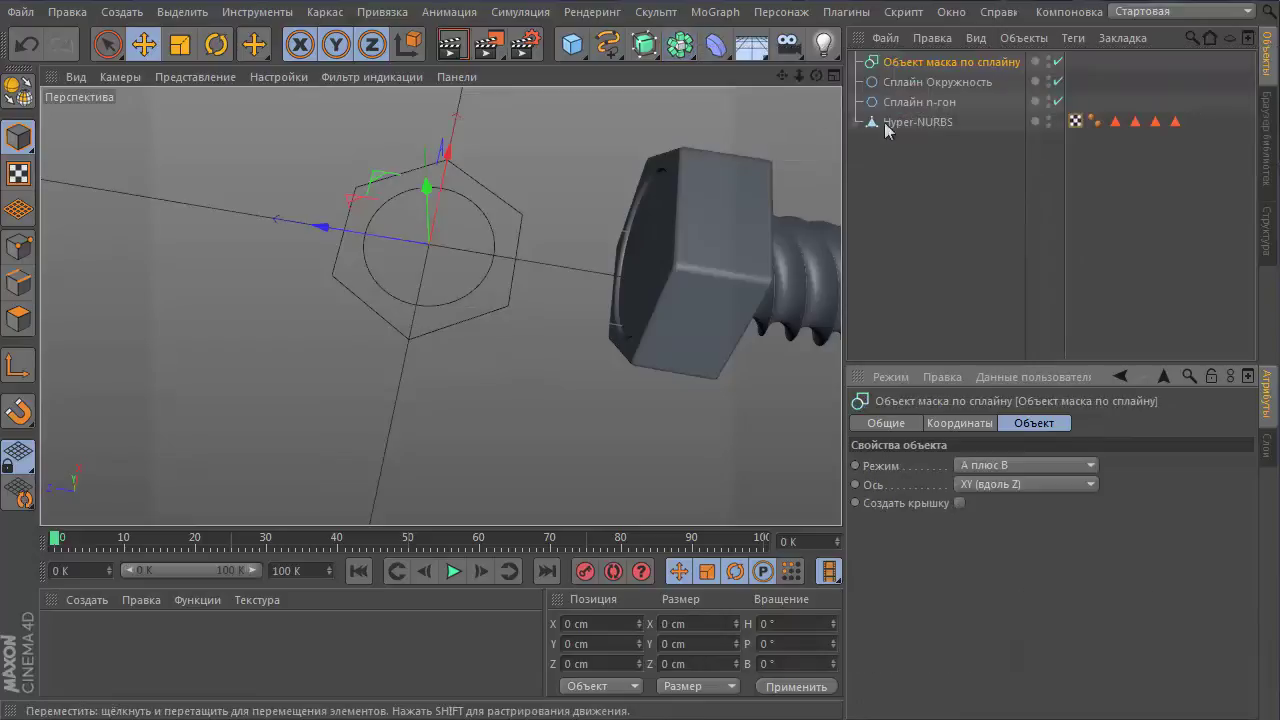
{"action": "left_click", "coordinate": [912, 103]}
{"action": "left_click", "coordinate": [920, 82], "text": "ctrl"}
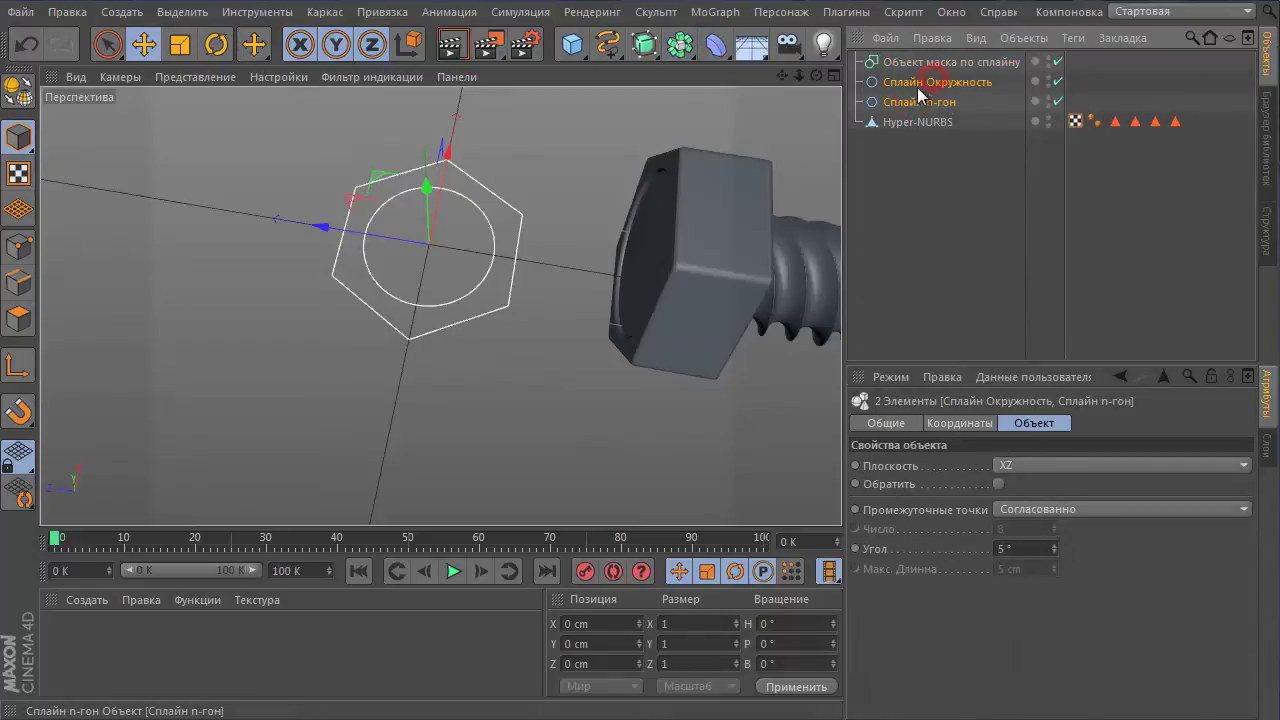
{"action": "left_click_drag", "start_coordinate": [926, 64], "coordinate": [921, 63]}
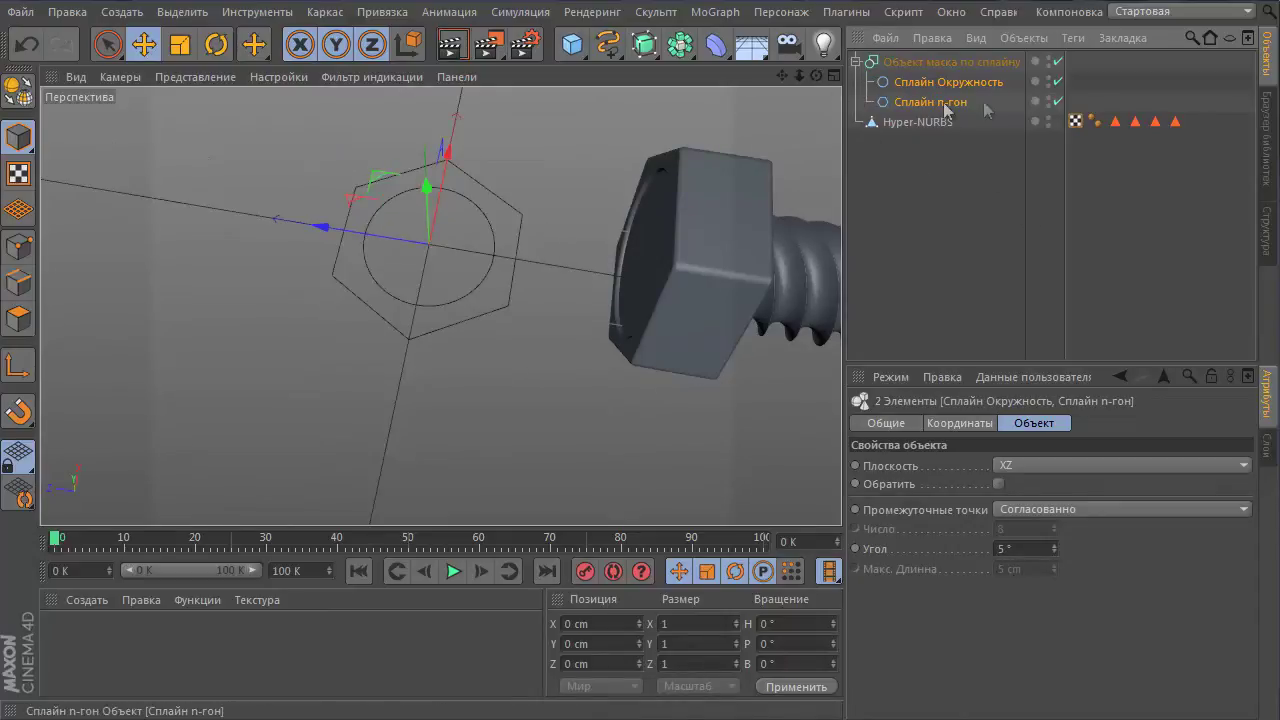
{"action": "left_click_drag", "start_coordinate": [645, 44], "coordinate": [910, 62]}
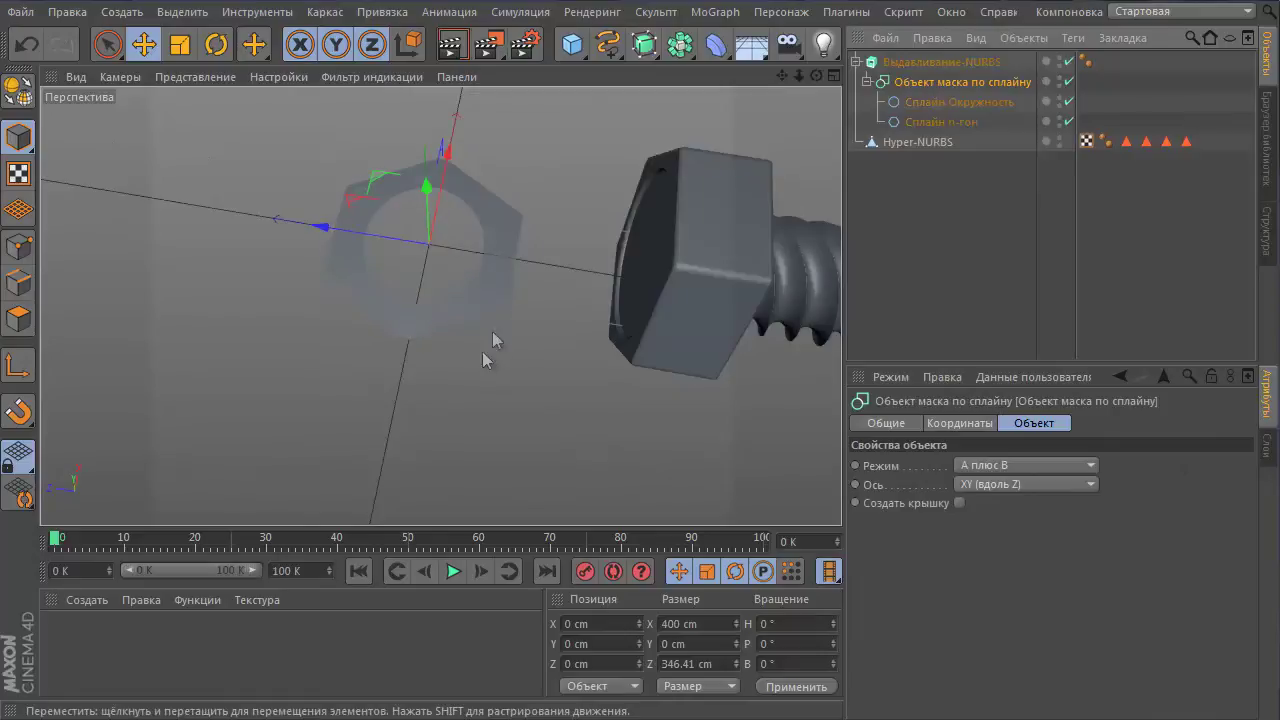
Step: Set the nut's Extrude NURBS movement to 0 / 75 / 0 cm for 75 cm thickness
{"action": "mouse_move", "coordinate": [429, 194]}
{"action": "left_mouse_down"}
{"action": "mouse_move", "coordinate": [431, 178]}
{"action": "mouse_move", "coordinate": [520, 309]}
{"action": "mouse_move", "coordinate": [569, 162]}
{"action": "mouse_move", "coordinate": [487, 401]}
{"action": "mouse_move", "coordinate": [592, 140]}
{"action": "mouse_move", "coordinate": [562, 397]}
{"action": "left_mouse_up"}
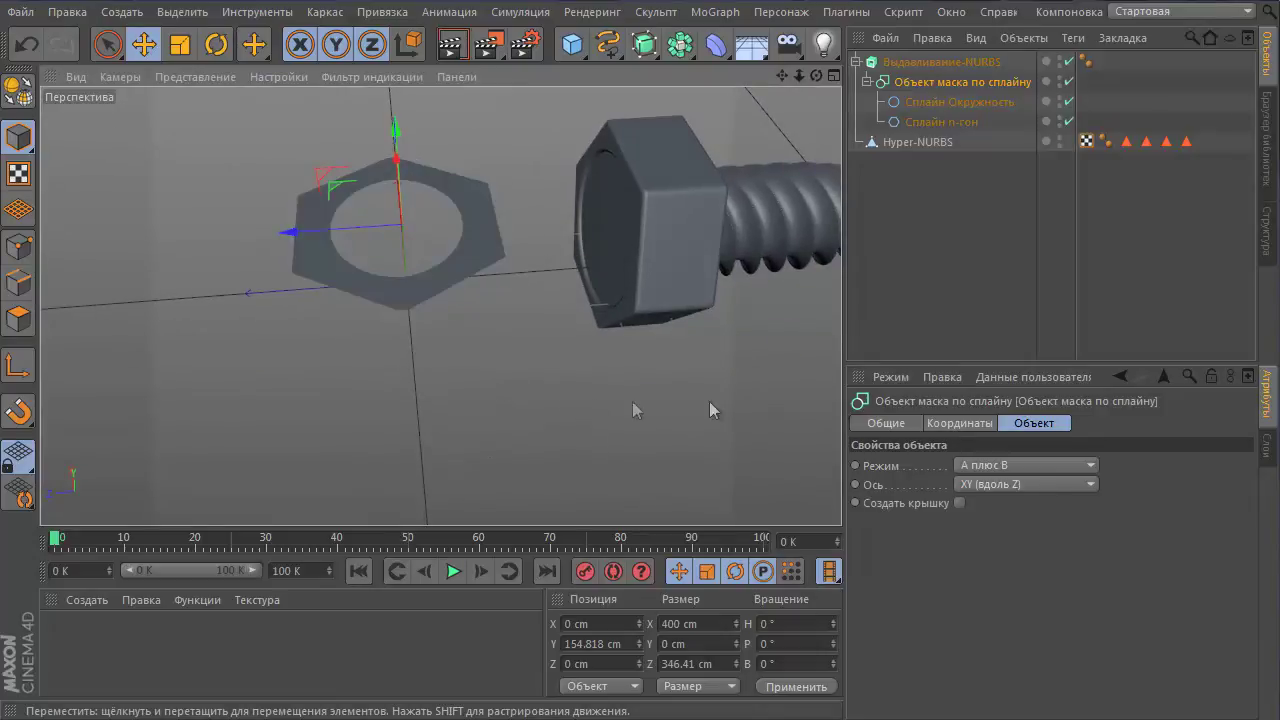
{"action": "left_click", "coordinate": [940, 64]}
{"action": "left_click_drag", "start_coordinate": [1109, 465], "coordinate": [1112, 469]}
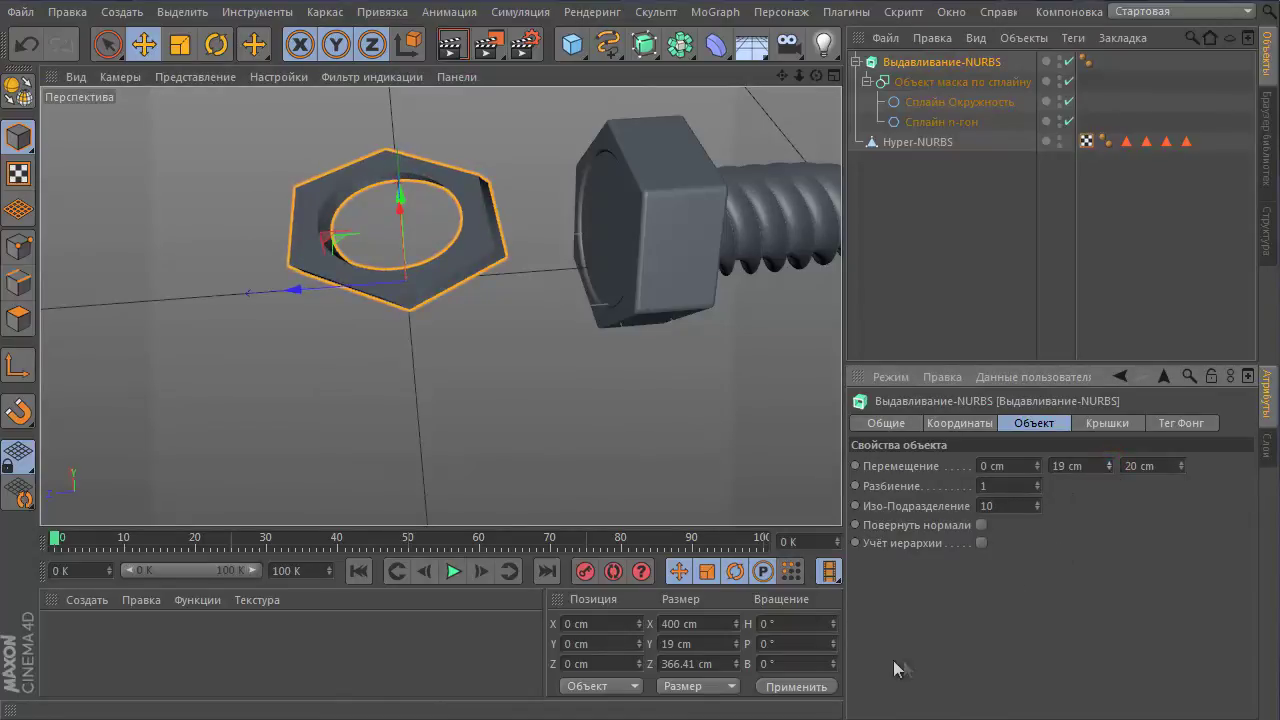
{"action": "left_click_drag", "start_coordinate": [1111, 465], "coordinate": [1110, 467]}
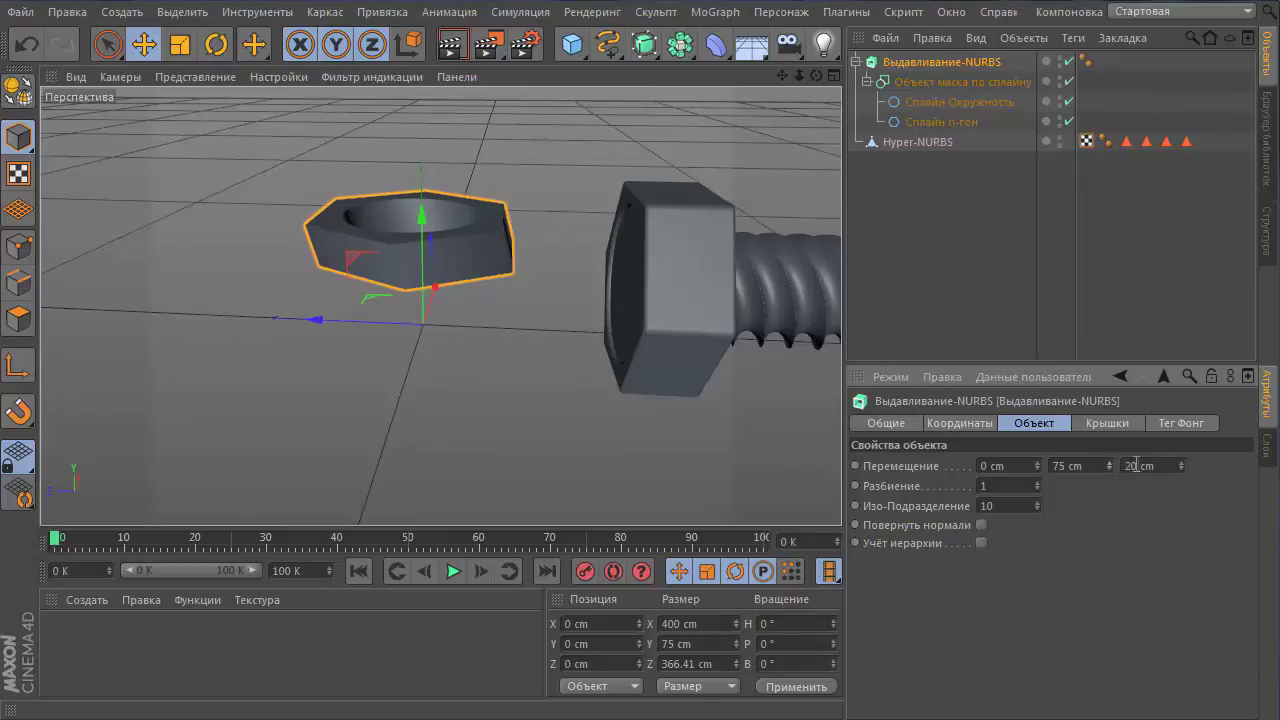
{"action": "key", "text": "Return"}
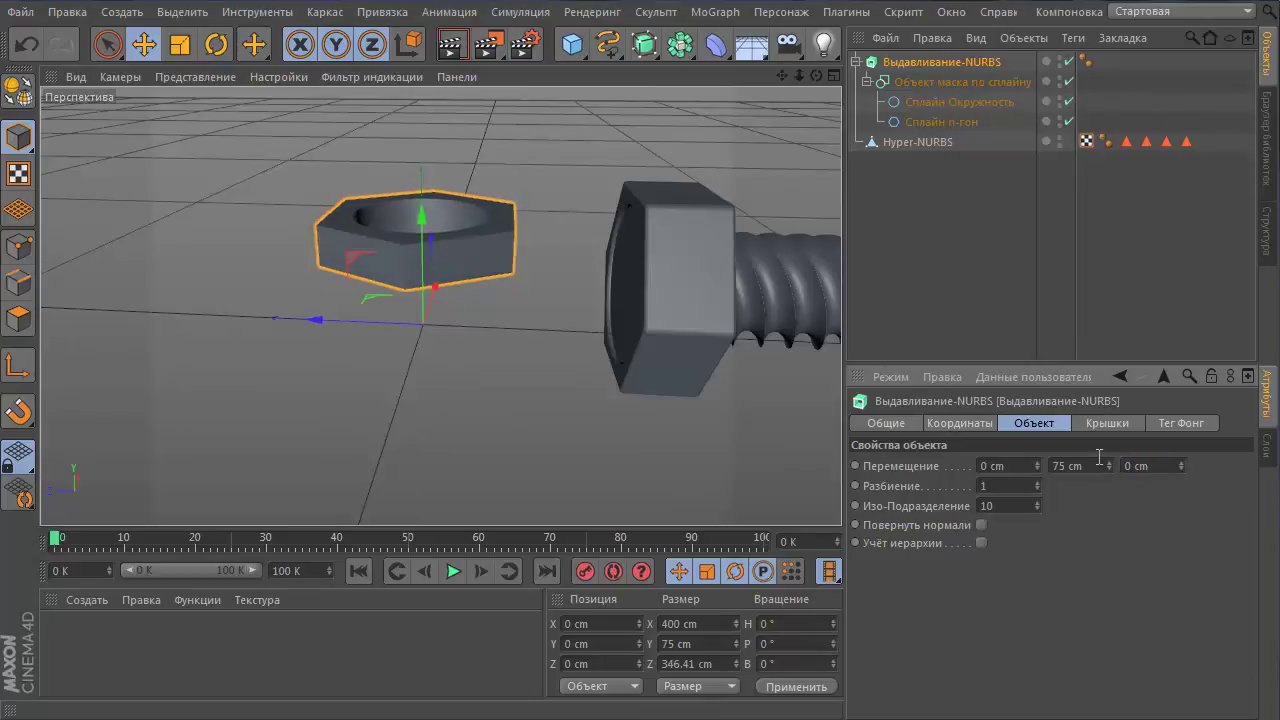
{"action": "mouse_move", "coordinate": [546, 194]}
{"action": "left_mouse_down", "text": "alt"}
{"action": "mouse_move", "coordinate": [564, 411]}
{"action": "mouse_move", "coordinate": [563, 392]}
{"action": "mouse_move", "coordinate": [485, 402]}
{"action": "mouse_move", "coordinate": [560, 531]}
{"action": "mouse_move", "coordinate": [533, 363]}
{"action": "mouse_move", "coordinate": [608, 212]}
{"action": "mouse_move", "coordinate": [594, 158]}
{"action": "mouse_move", "coordinate": [422, 227]}
{"action": "mouse_move", "coordinate": [420, 305]}
{"action": "mouse_move", "coordinate": [517, 352]}
{"action": "mouse_move", "coordinate": [440, 303]}
{"action": "mouse_move", "coordinate": [418, 350]}
{"action": "mouse_move", "coordinate": [428, 329]}
{"action": "mouse_move", "coordinate": [600, 451]}
{"action": "mouse_move", "coordinate": [603, 535]}
{"action": "left_mouse_up", "text": "alt"}
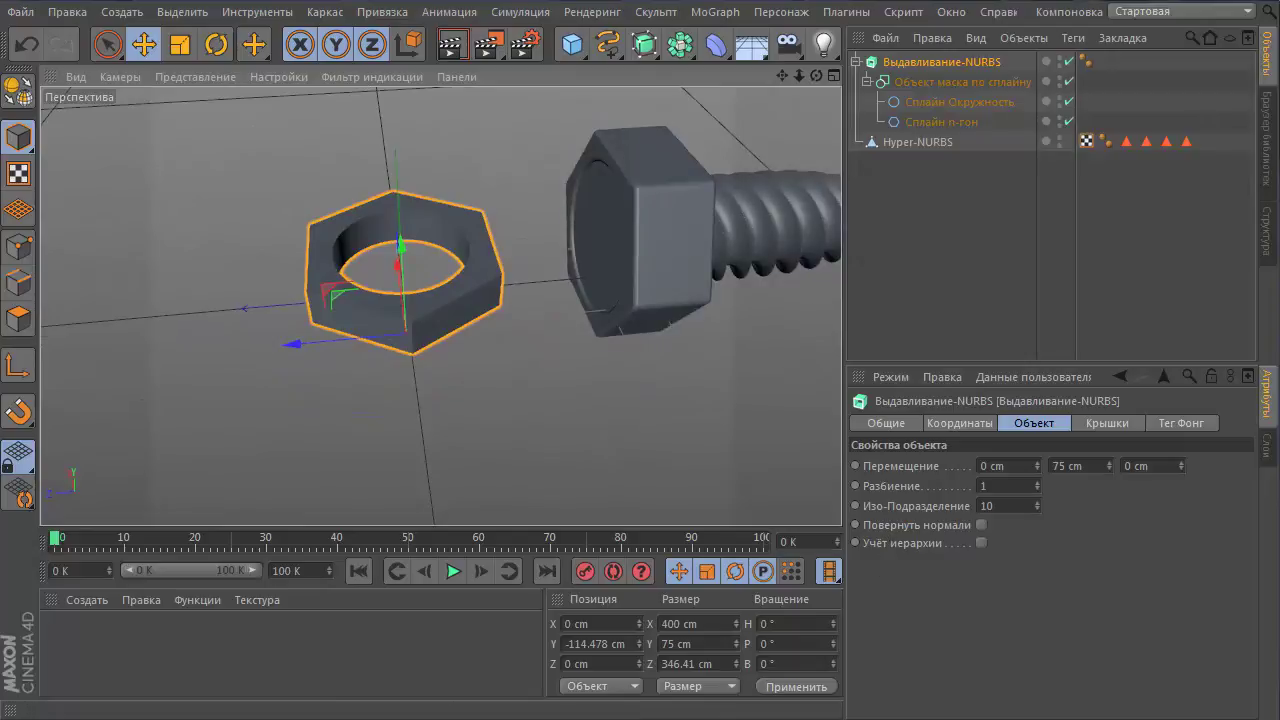
Step: Give the nut's start and end caps a 6 cm, two-segment fillet
{"action": "left_click", "coordinate": [916, 60]}
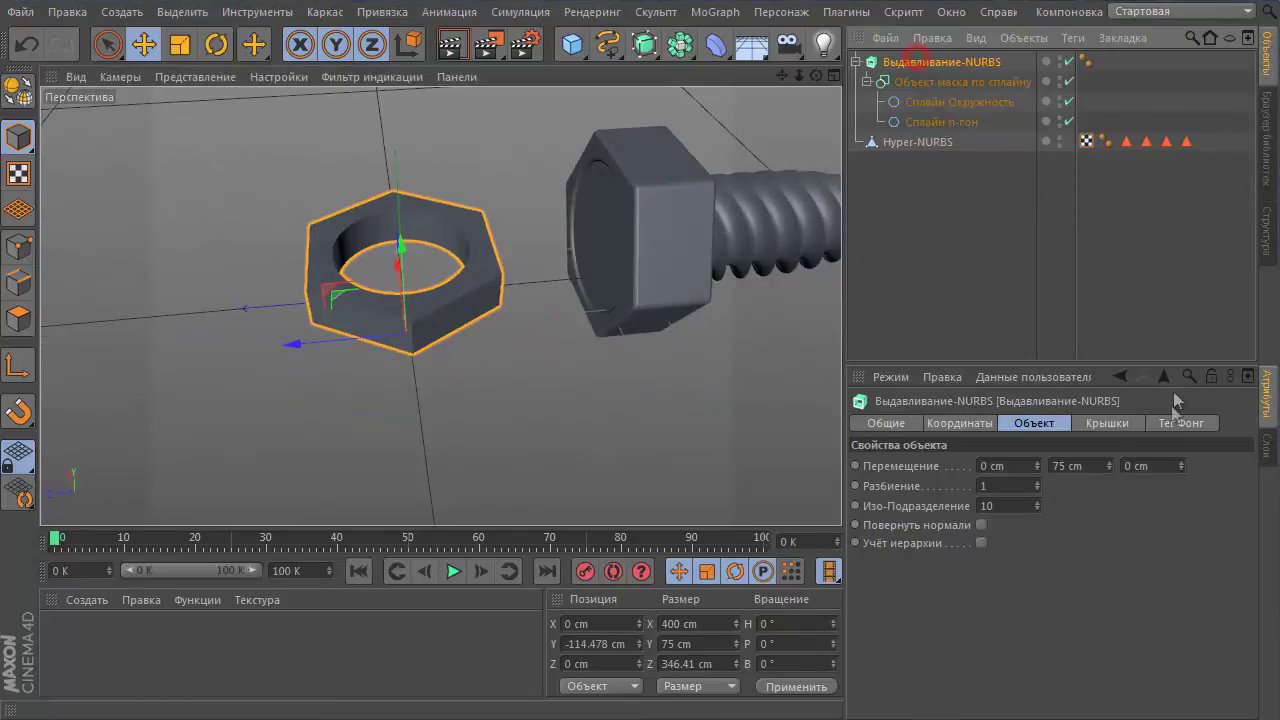
{"action": "left_click", "coordinate": [1107, 423]}
{"action": "left_click", "coordinate": [1040, 465]}
{"action": "left_click", "coordinate": [1018, 548]}
{"action": "left_click", "coordinate": [1032, 524]}
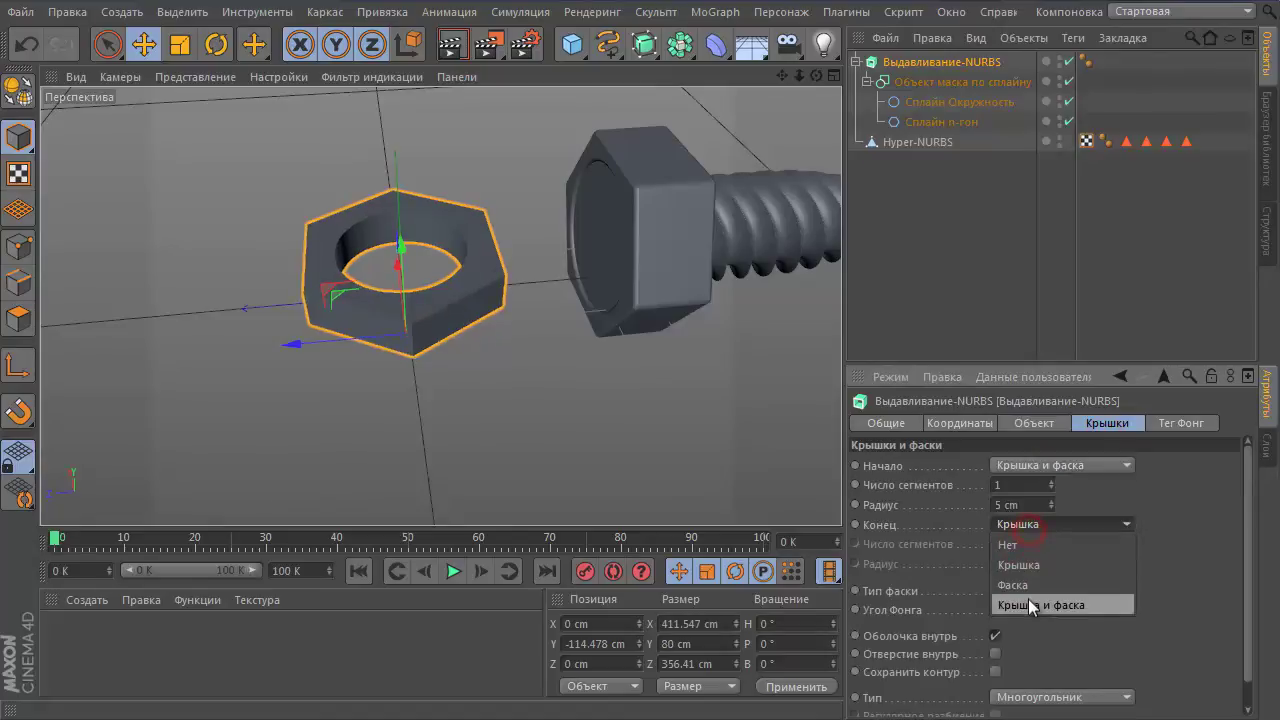
{"action": "left_click", "coordinate": [1030, 603]}
{"action": "left_click", "coordinate": [1050, 502]}
{"action": "left_click", "coordinate": [1050, 560]}
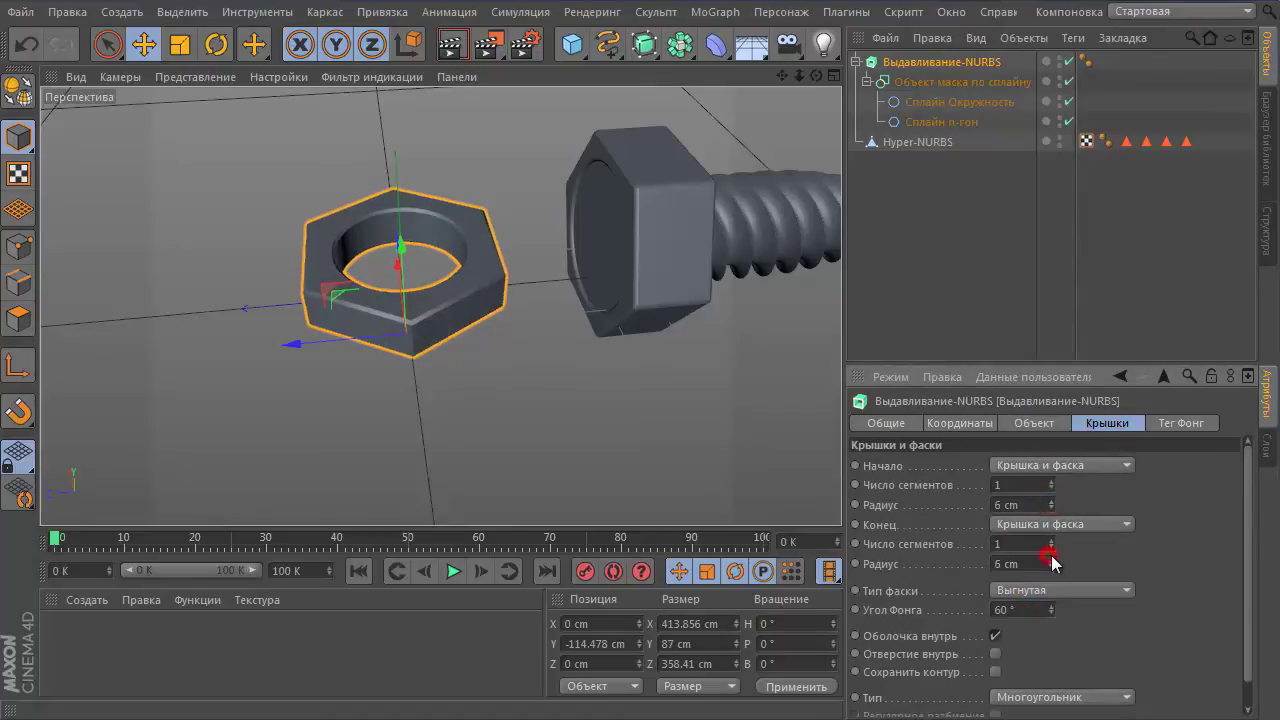
{"action": "left_click", "coordinate": [1051, 541]}
{"action": "left_click", "coordinate": [1051, 481]}
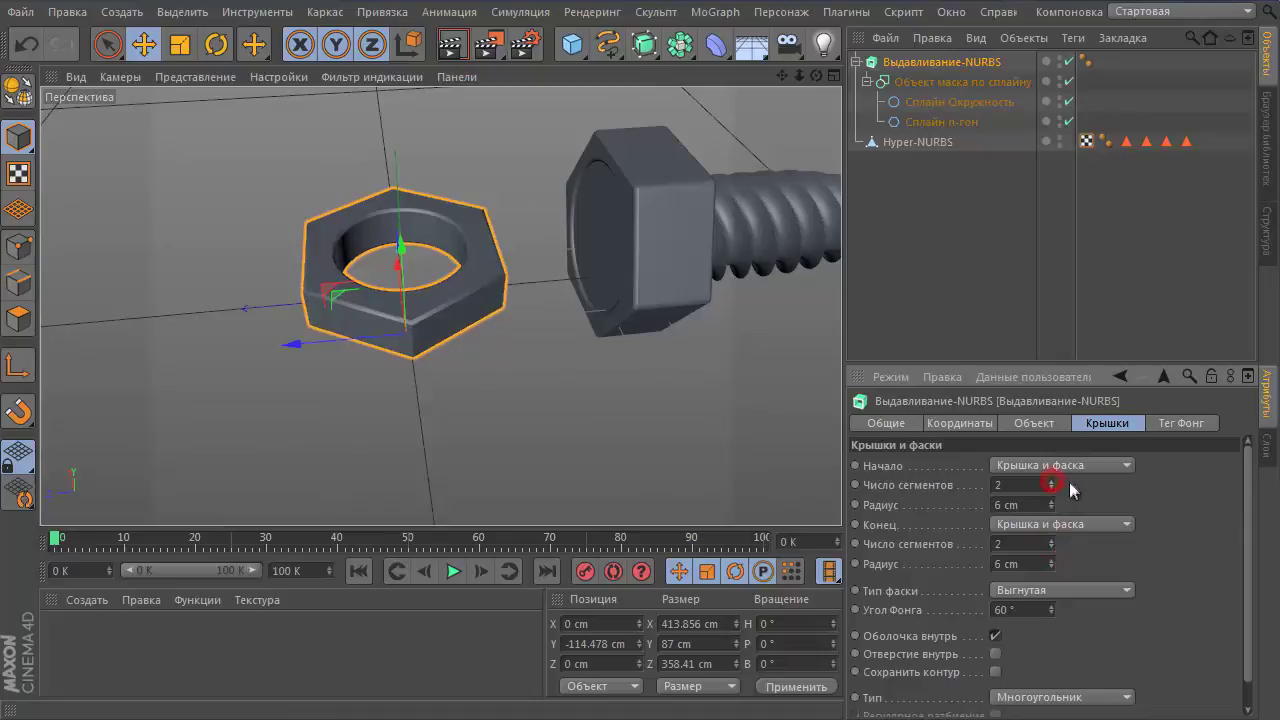
Step: Check the nut's 0° Phong smoothing, object, coordinate and basic settings
{"action": "left_click", "coordinate": [1178, 424]}
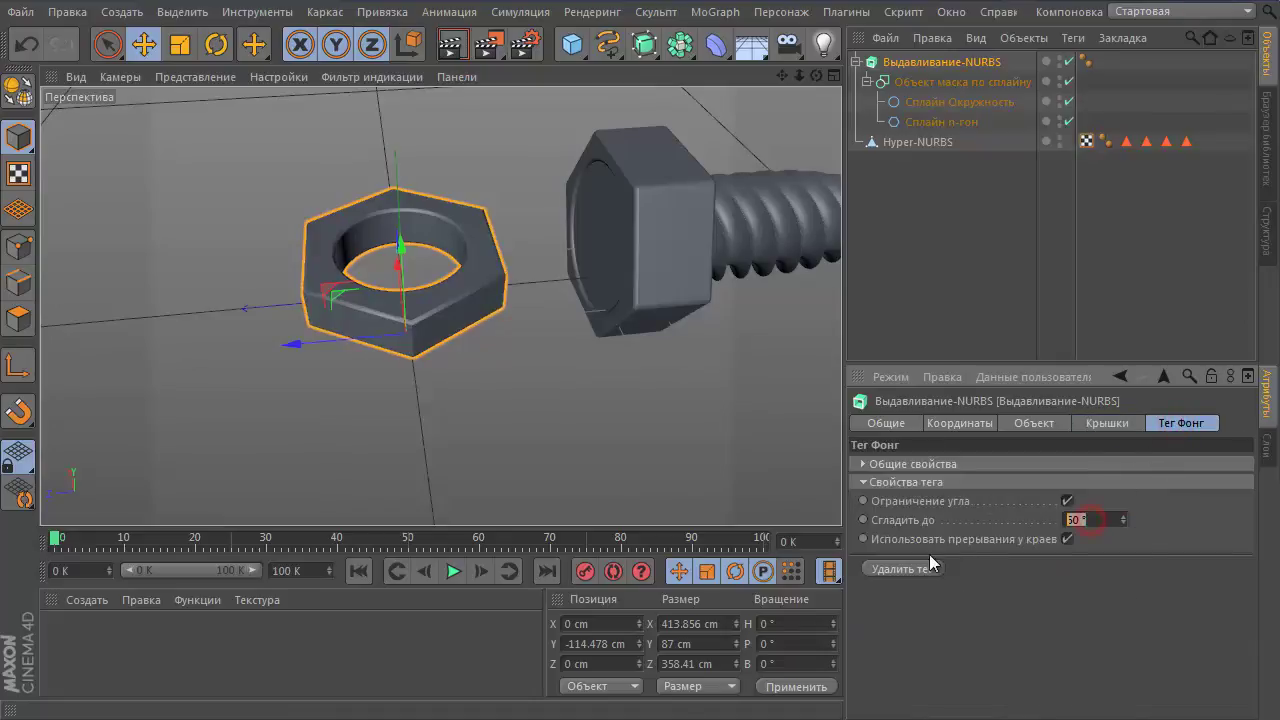
{"action": "left_click", "coordinate": [1104, 430]}
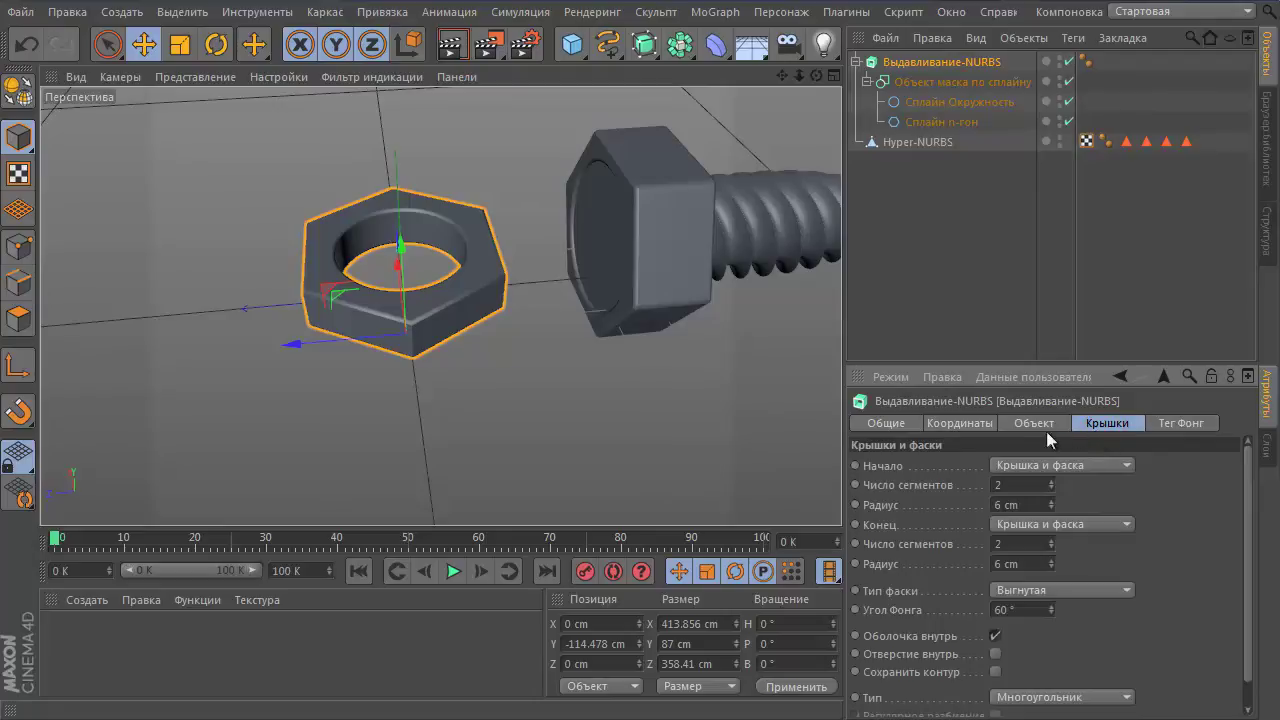
{"action": "left_click", "coordinate": [1034, 424]}
{"action": "left_click", "coordinate": [958, 426]}
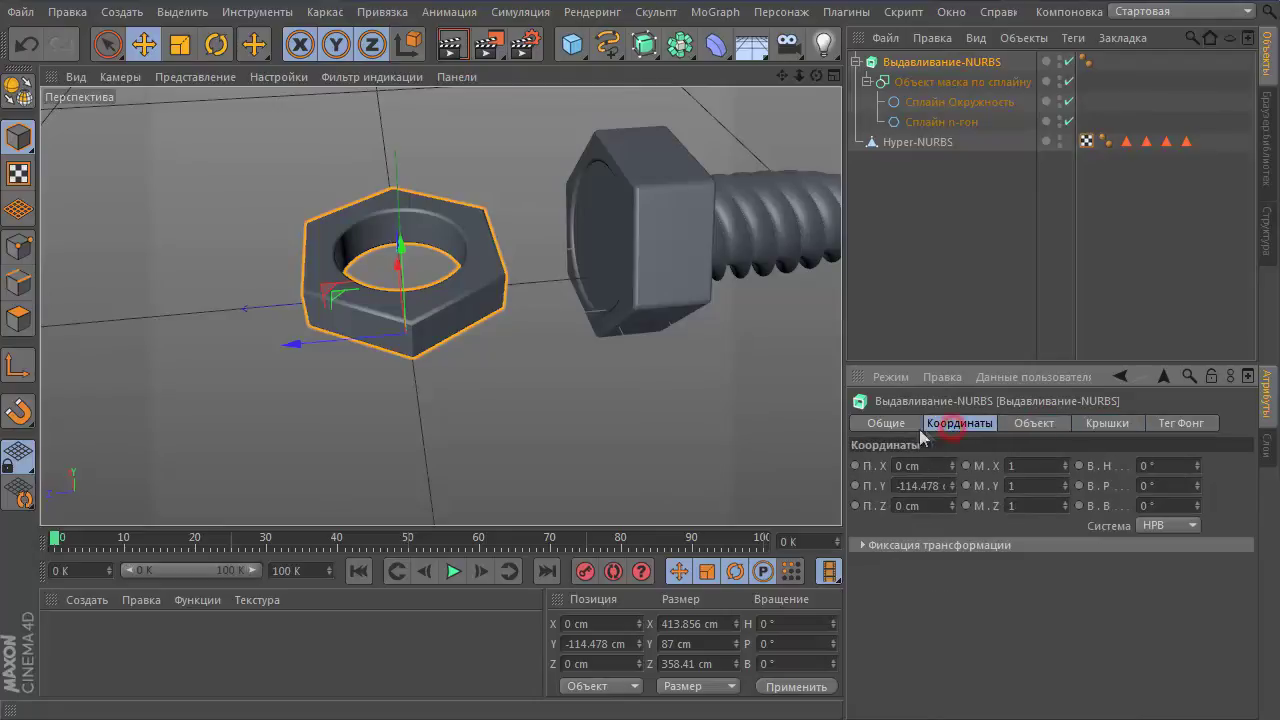
{"action": "left_click", "coordinate": [886, 424]}
{"action": "left_click", "coordinate": [1009, 432]}
{"action": "left_click", "coordinate": [1098, 424]}
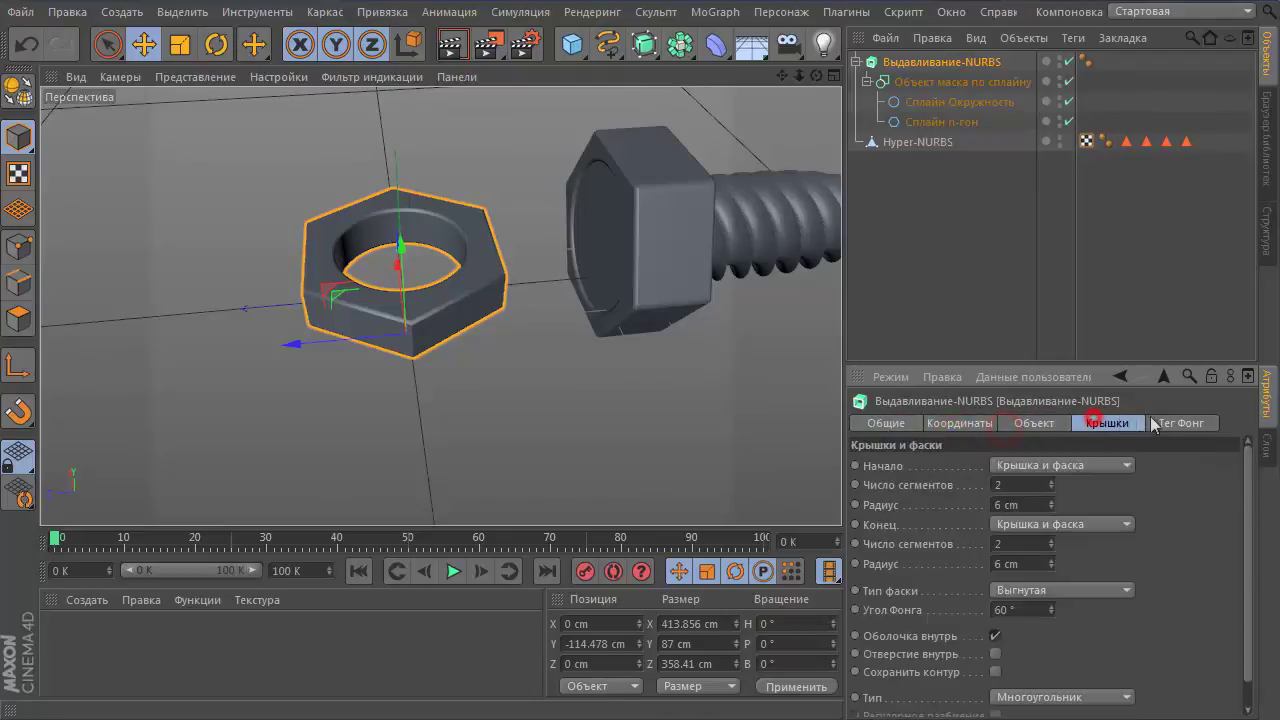
{"action": "left_click", "coordinate": [940, 102]}
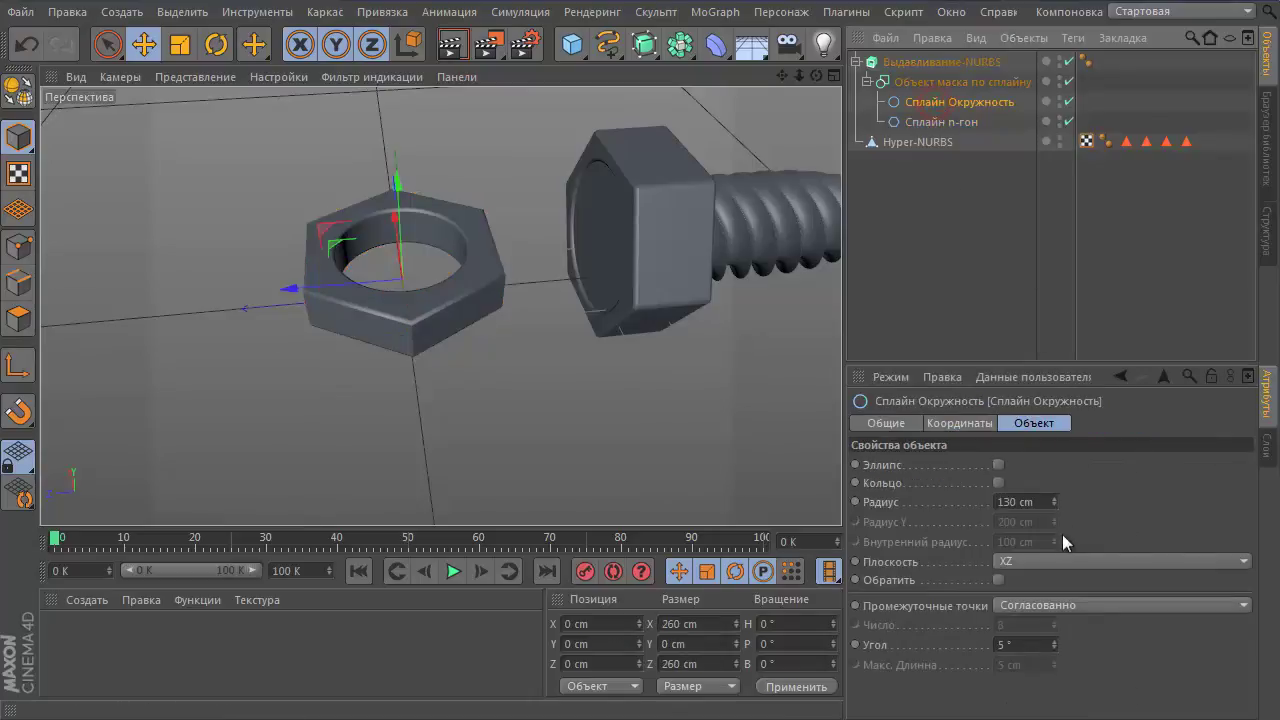
Step: Set the circle's angle to 0°, and give the hexagon a 7 cm corner fillet with 0° angle
{"action": "left_click", "coordinate": [1035, 644]}
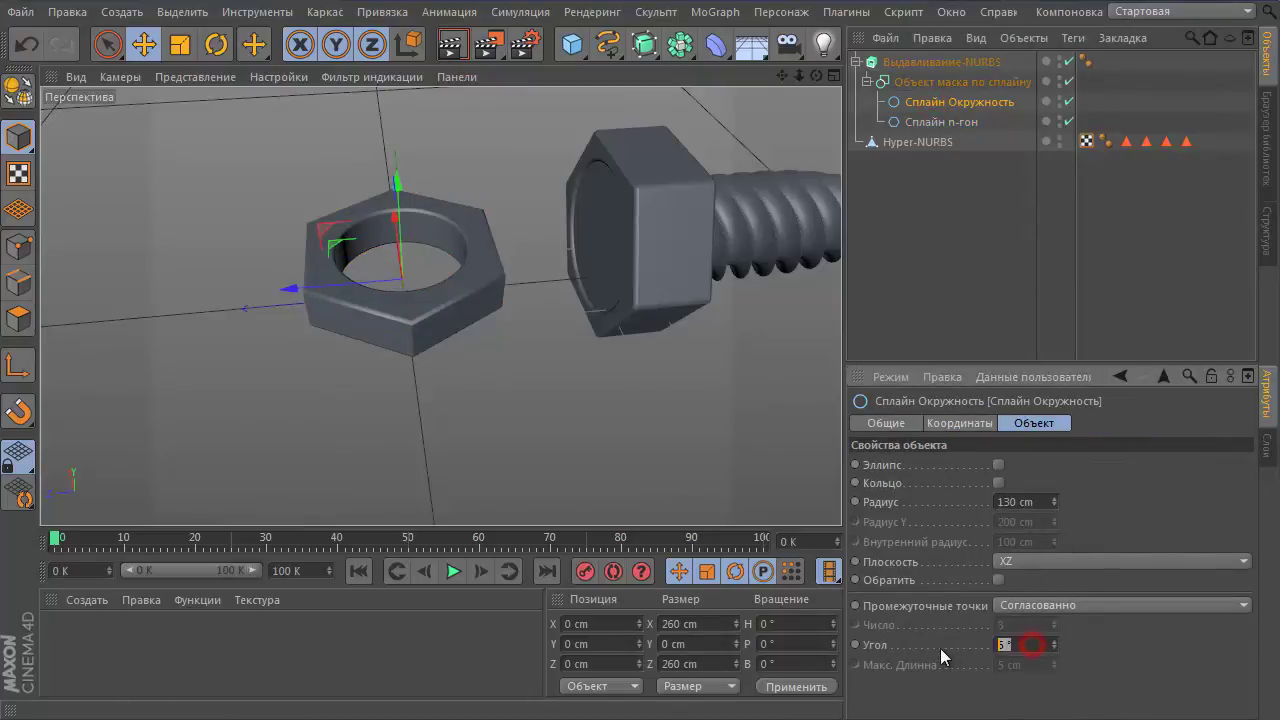
{"action": "left_click", "coordinate": [940, 121]}
{"action": "left_click", "coordinate": [999, 504]}
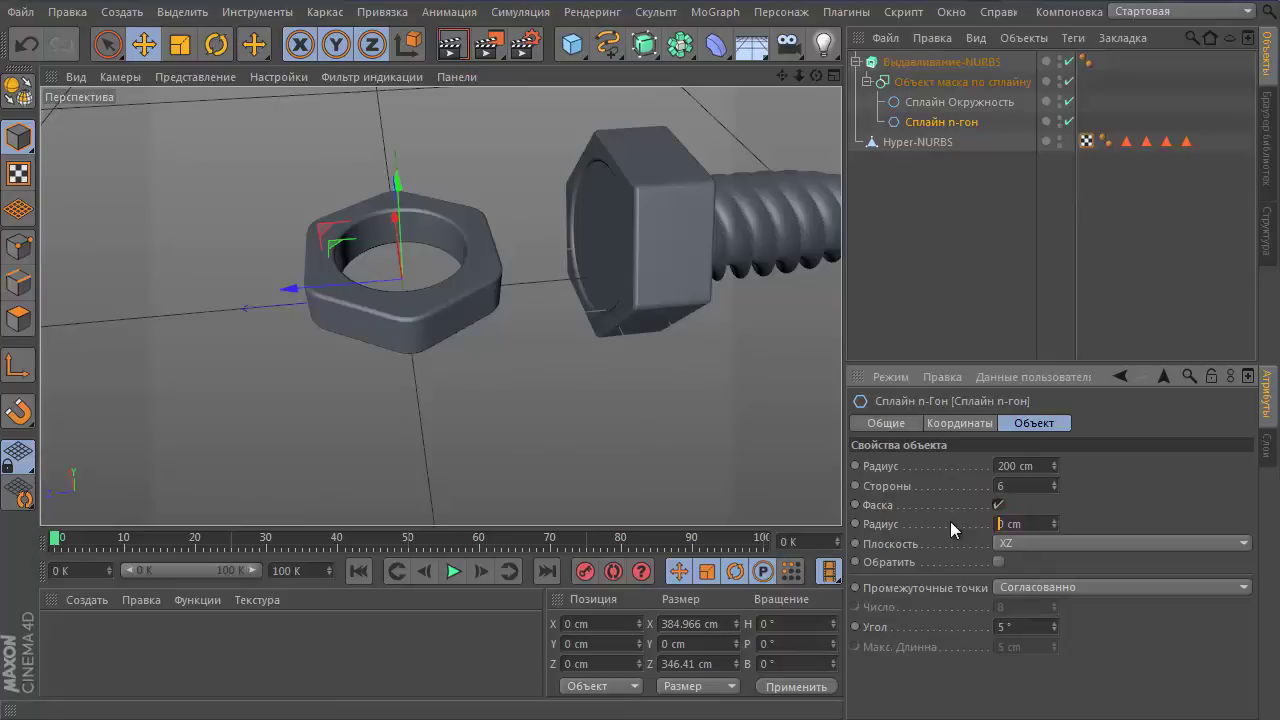
{"action": "type", "text": "7"}
{"action": "key", "text": "Return"}
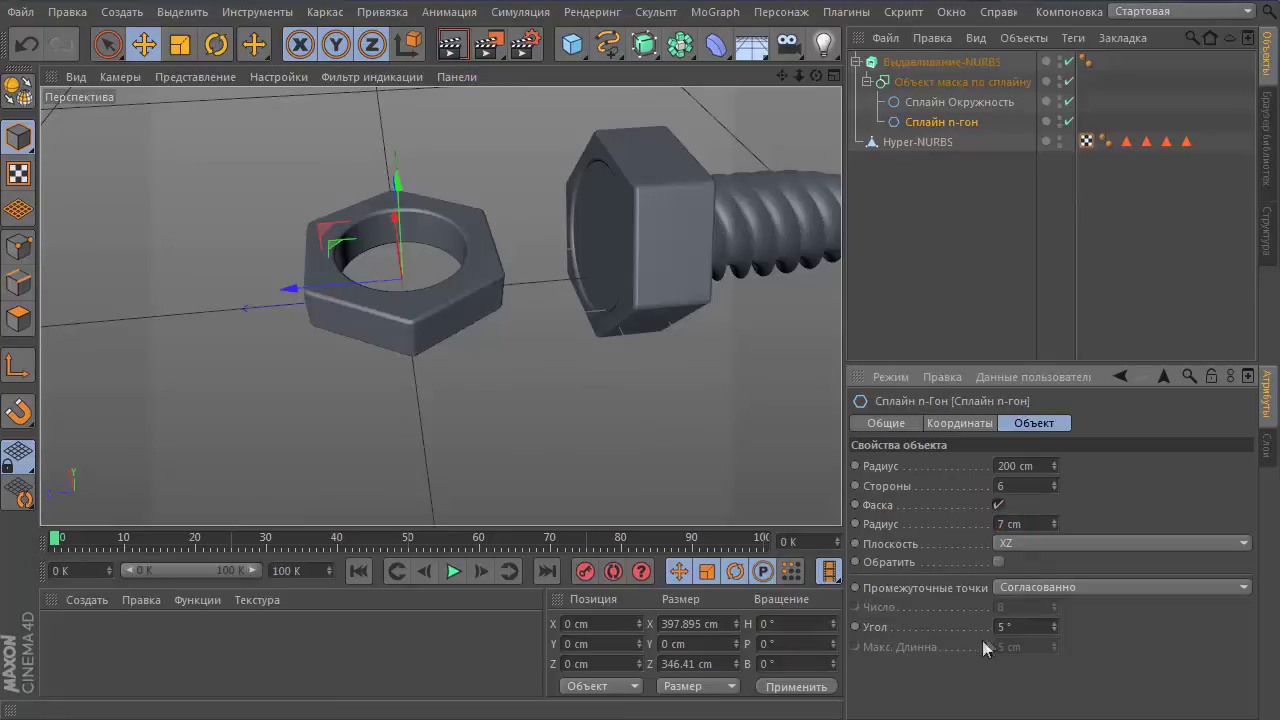
{"action": "type", "text": "0"}
{"action": "key", "text": "Return"}
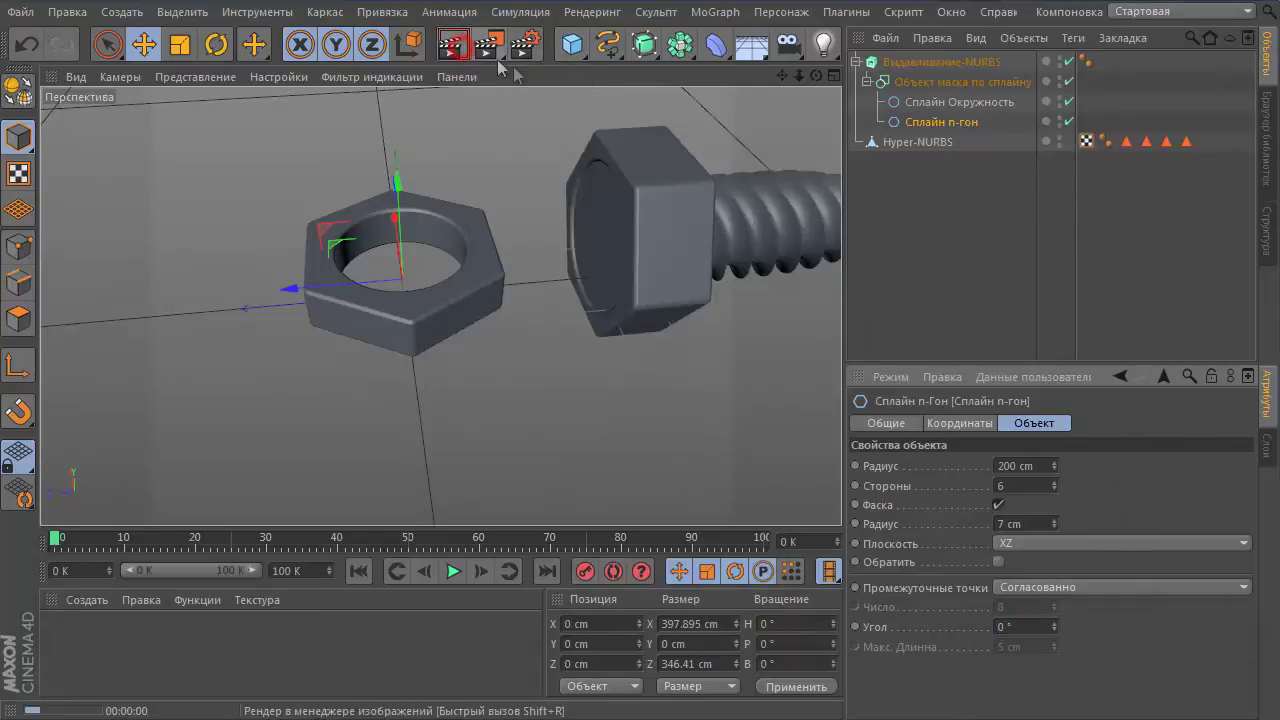
{"action": "left_click", "coordinate": [452, 43]}
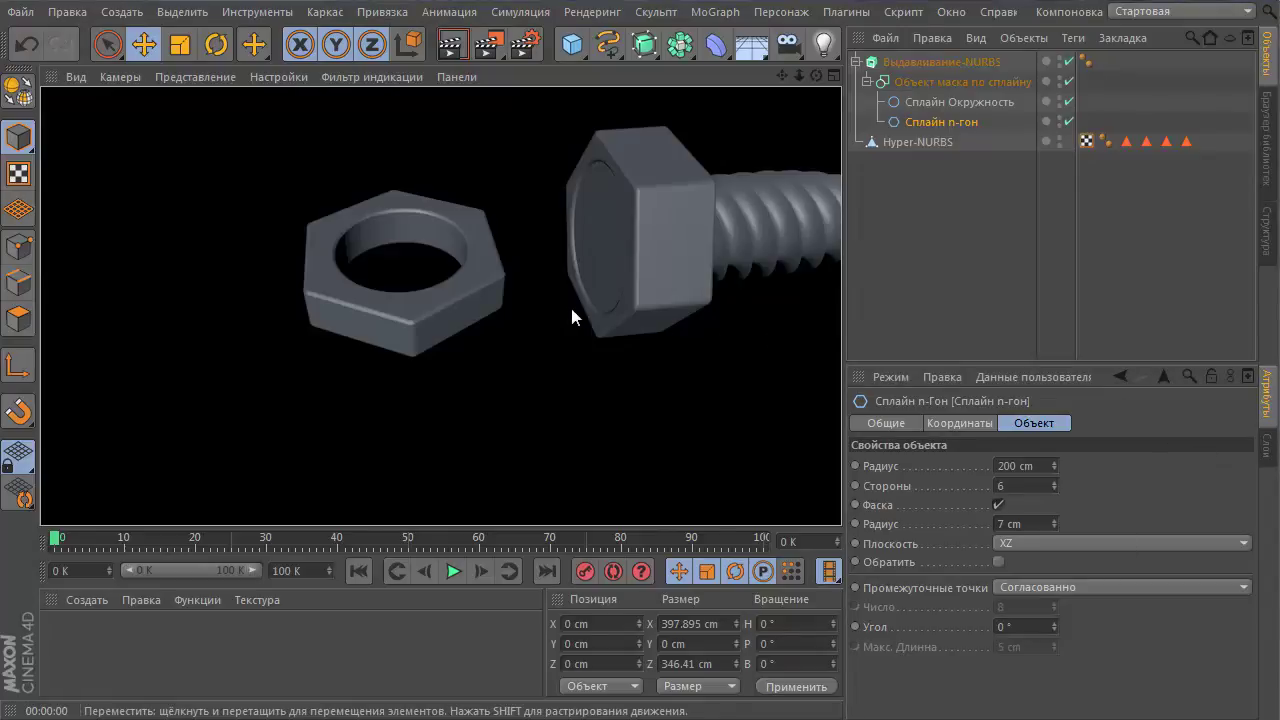
{"action": "left_click", "coordinate": [627, 272]}
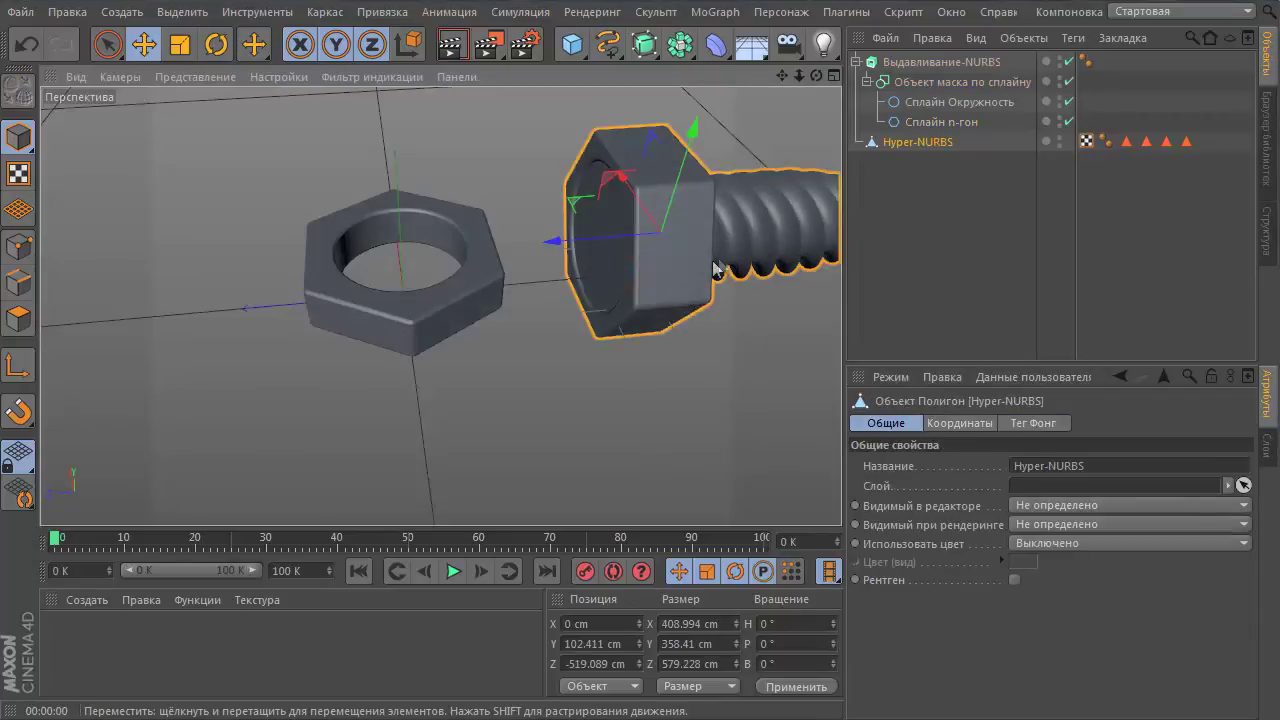
{"action": "mouse_move", "coordinate": [645, 282]}
{"action": "left_mouse_down", "text": "alt"}
{"action": "mouse_move", "coordinate": [620, 255]}
{"action": "mouse_move", "coordinate": [410, 213]}
{"action": "left_mouse_up", "text": "alt"}
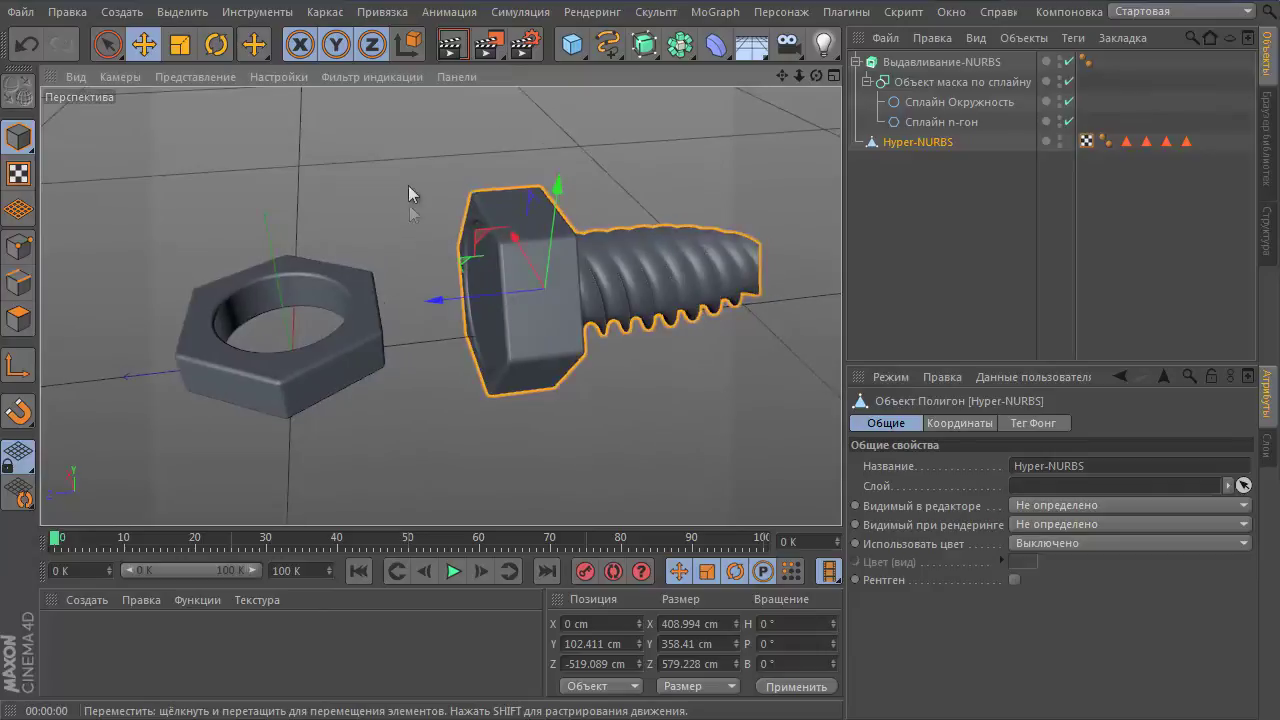
{"action": "left_click", "coordinate": [751, 44]}
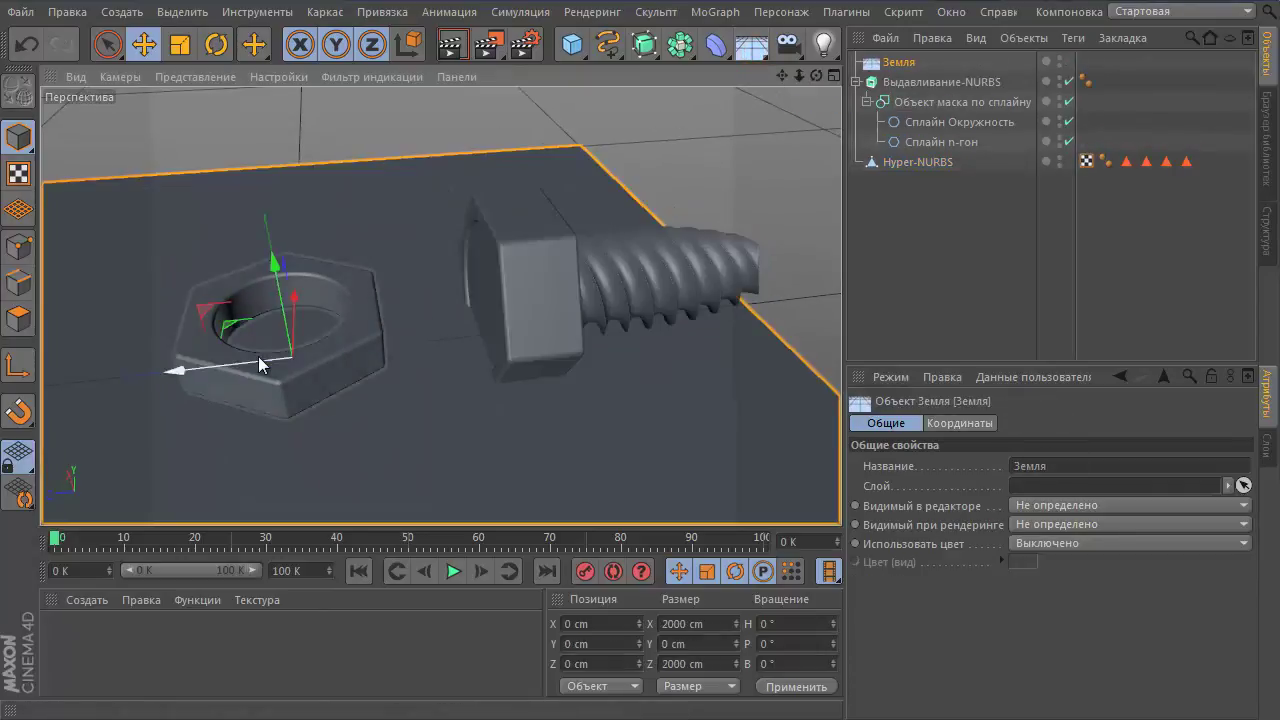
Step: Shift the floor along its depth and X axes and slide the nut toward the bolt
{"action": "left_click_drag", "start_coordinate": [252, 362], "coordinate": [437, 366]}
{"action": "left_click_drag", "start_coordinate": [450, 280], "coordinate": [462, 242]}
{"action": "key", "text": "t"}
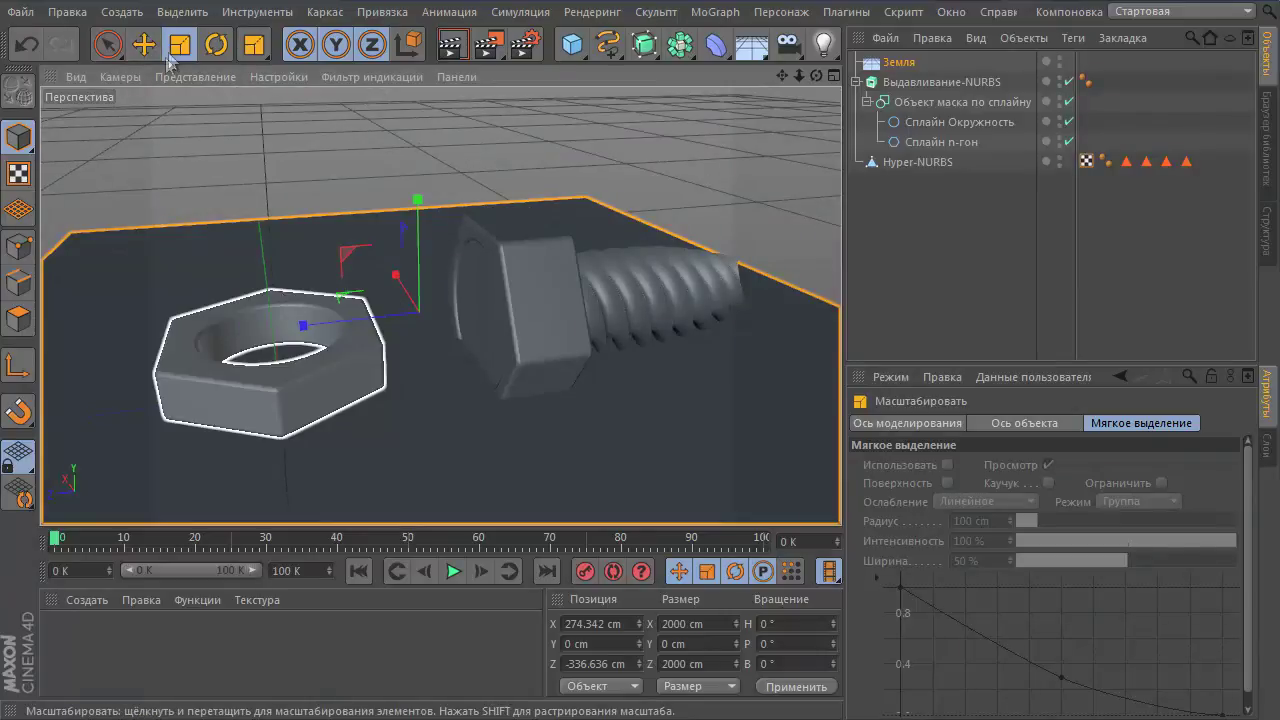
{"action": "left_click", "coordinate": [110, 45]}
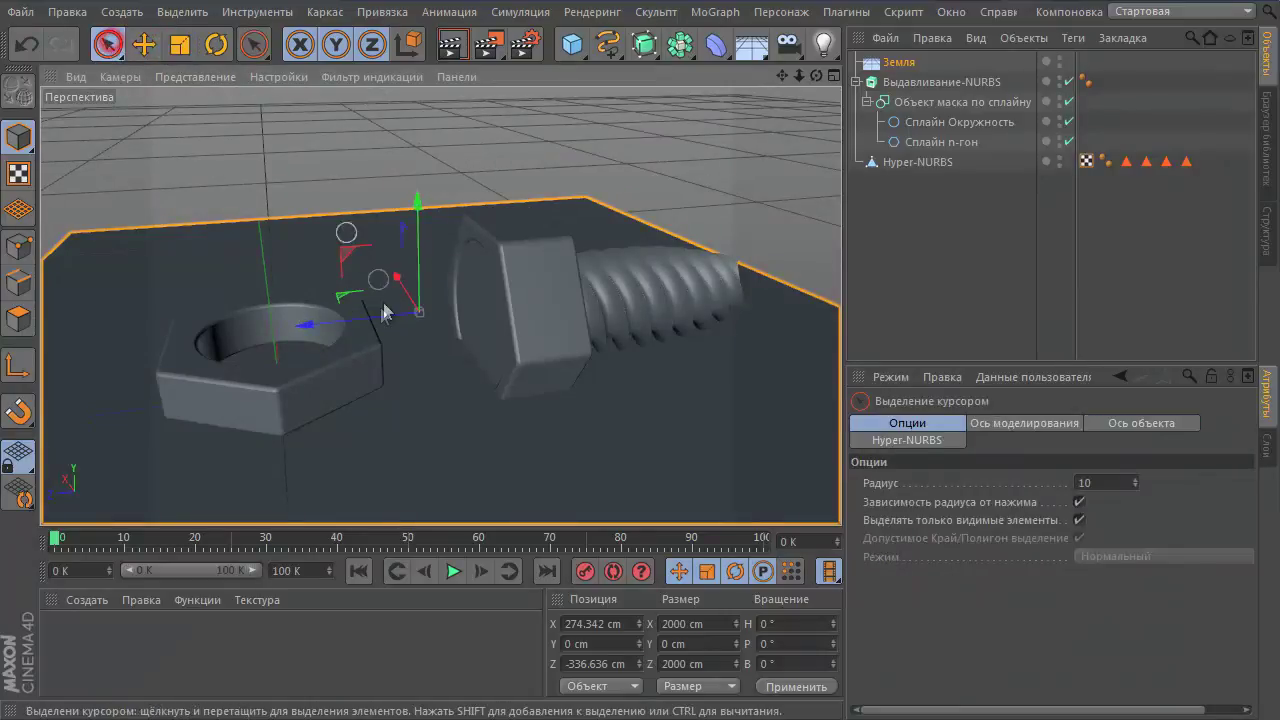
{"action": "mouse_move", "coordinate": [368, 322]}
{"action": "left_mouse_down"}
{"action": "mouse_move", "coordinate": [405, 295]}
{"action": "mouse_move", "coordinate": [400, 272]}
{"action": "left_mouse_up"}
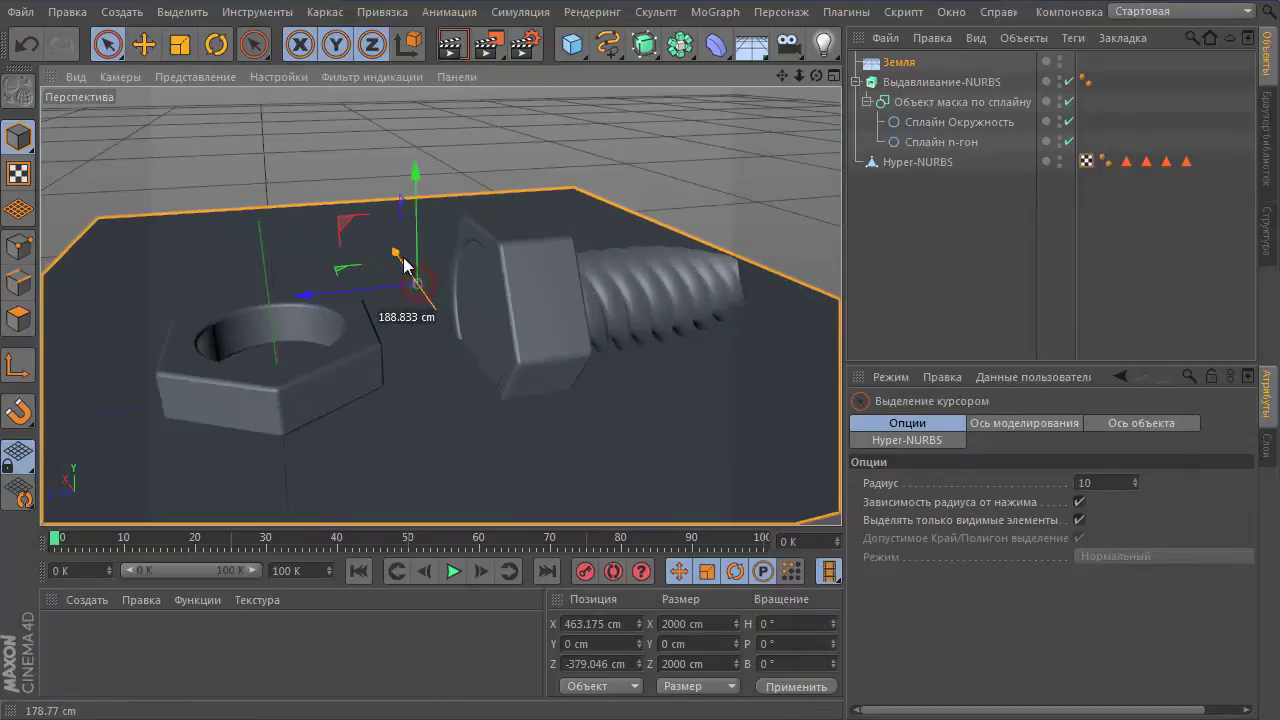
{"action": "left_click", "coordinate": [940, 82]}
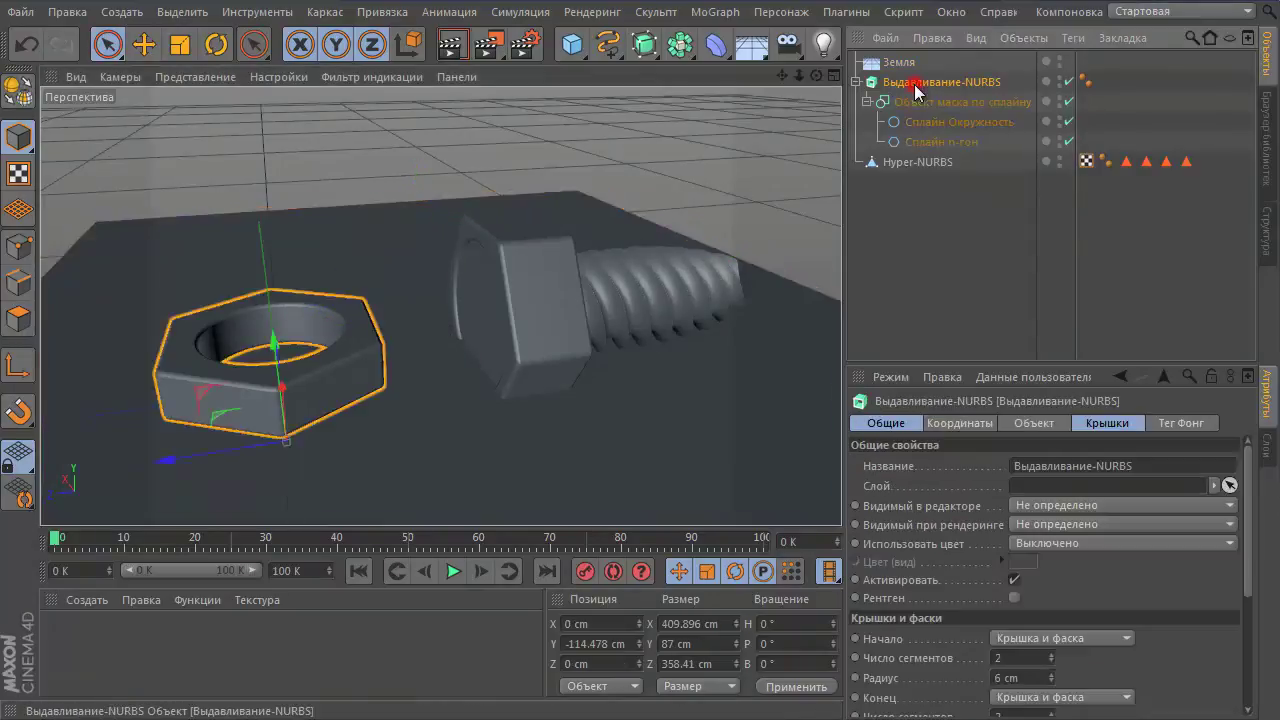
{"action": "mouse_move", "coordinate": [262, 443]}
{"action": "left_mouse_down"}
{"action": "mouse_move", "coordinate": [362, 452]}
{"action": "mouse_move", "coordinate": [347, 448]}
{"action": "left_mouse_up"}
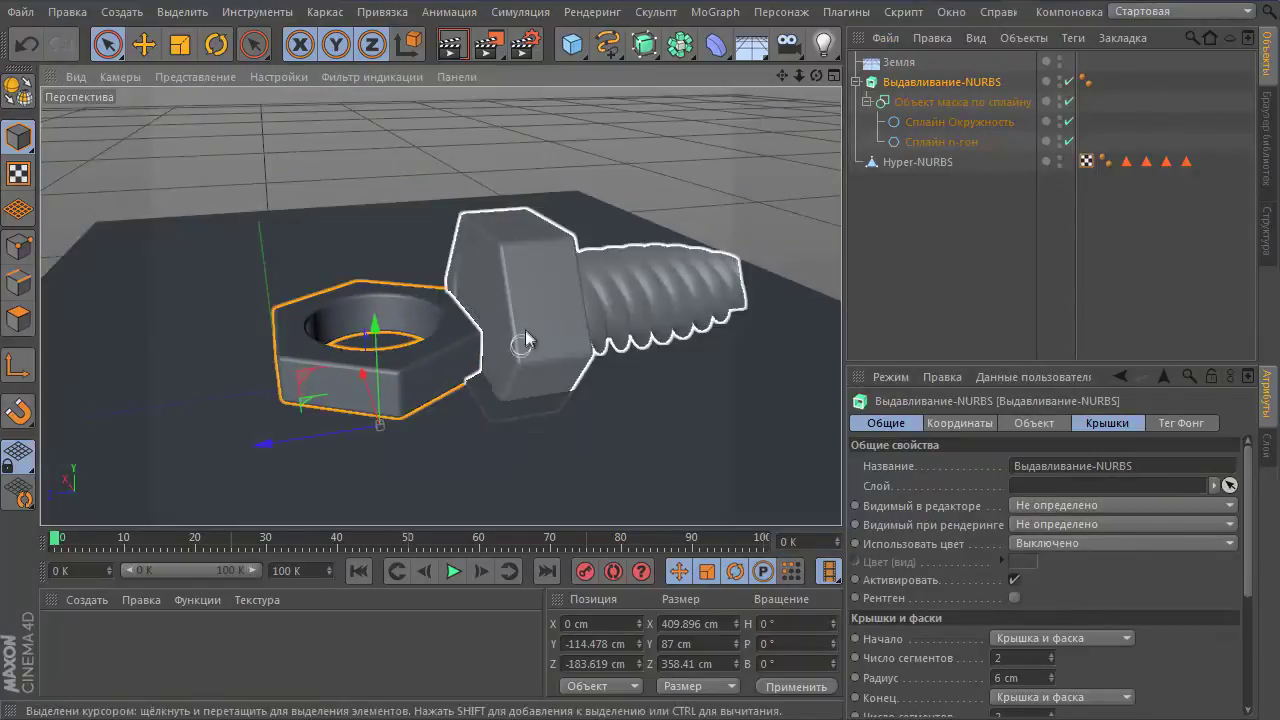
Step: Raise the bolt over the nut to Y 300.857 cm and Z −315.867 cm
{"action": "left_click", "coordinate": [516, 331]}
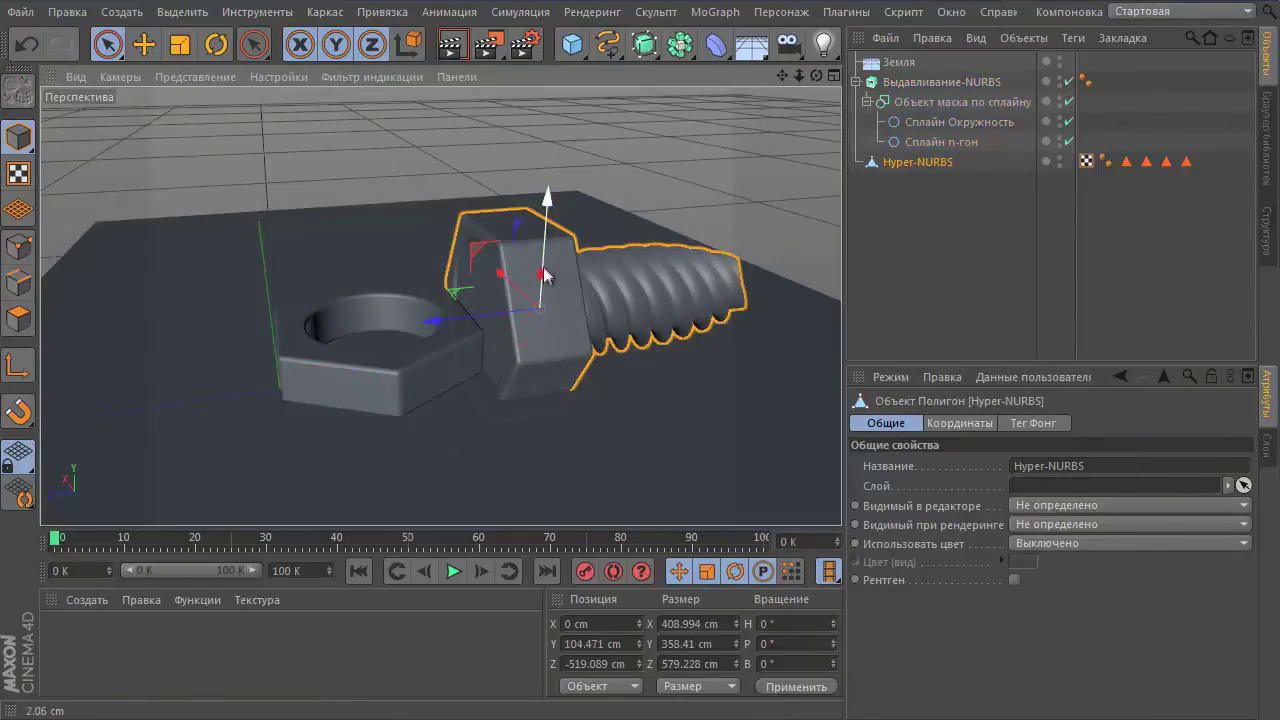
{"action": "left_click_drag", "start_coordinate": [545, 275], "coordinate": [537, 177]}
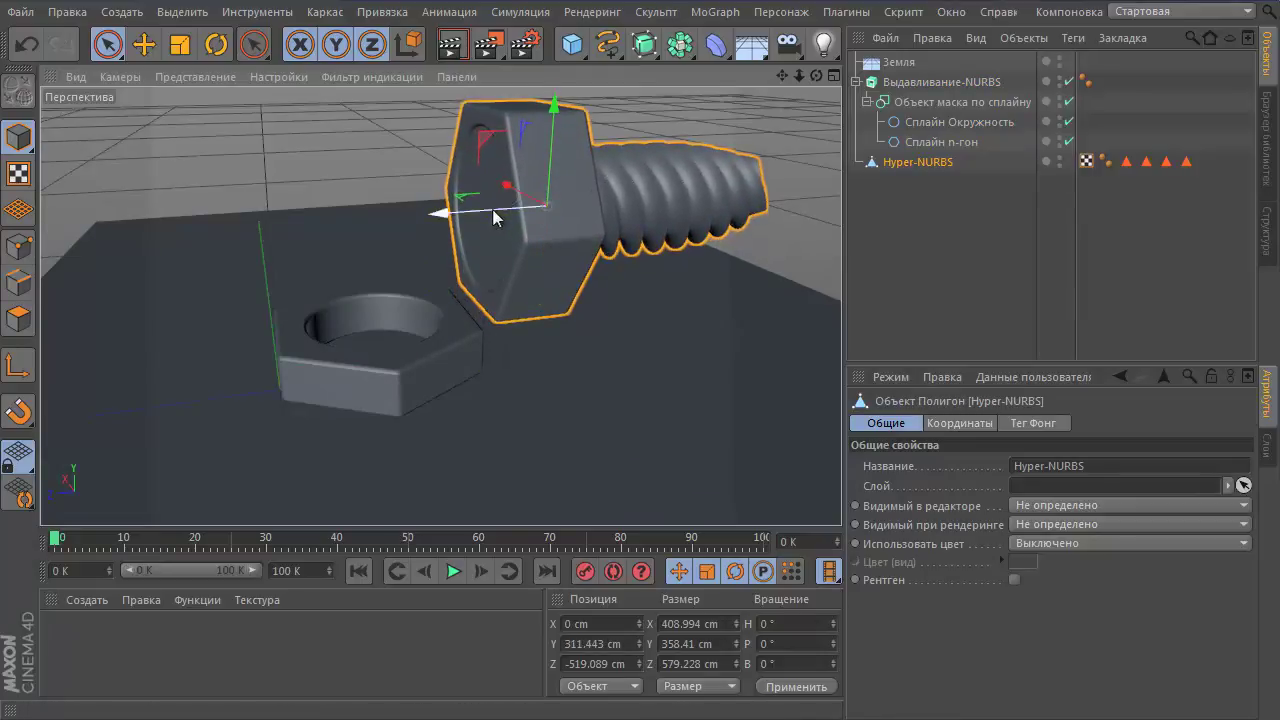
{"action": "left_click_drag", "start_coordinate": [493, 217], "coordinate": [389, 244]}
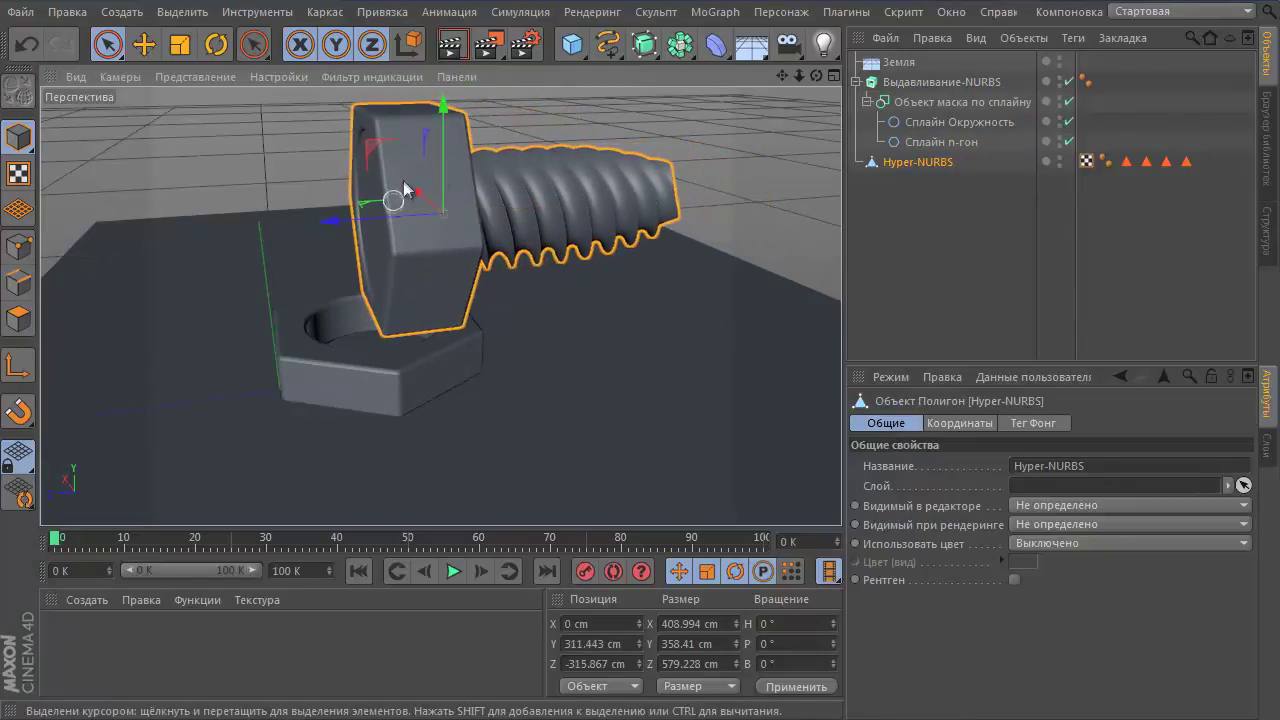
{"action": "left_click_drag", "start_coordinate": [443, 168], "coordinate": [516, 250]}
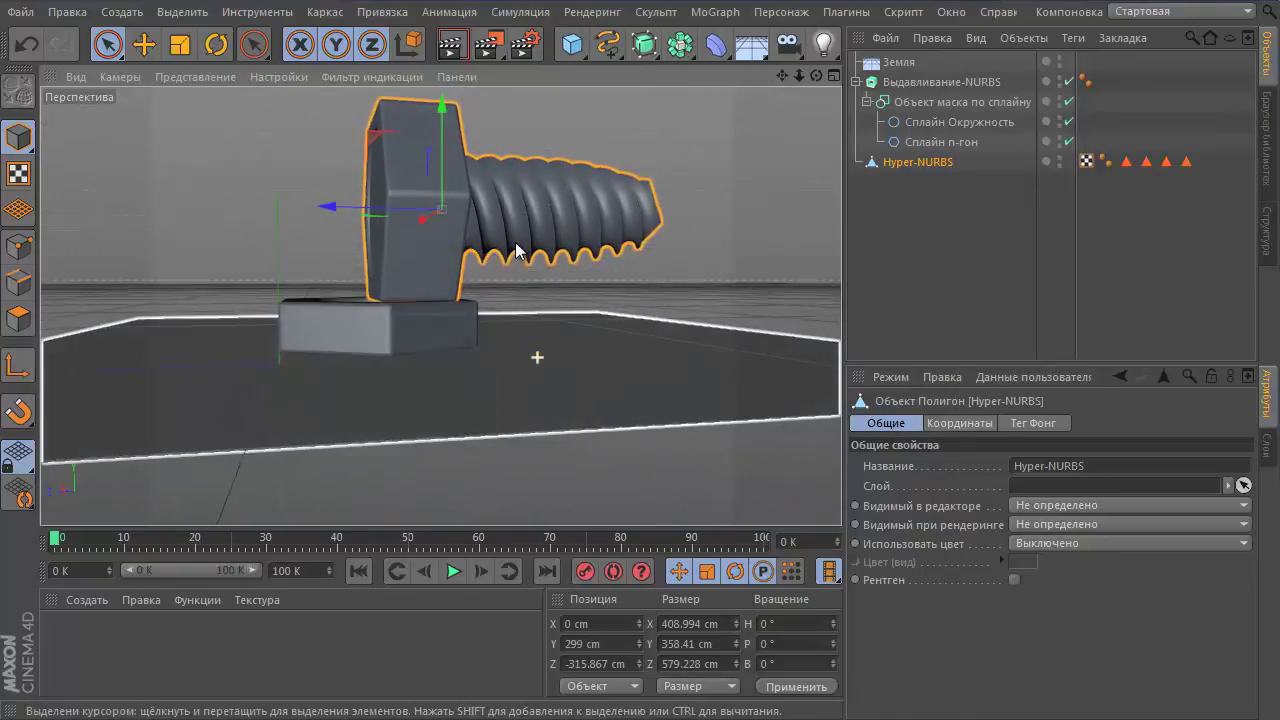
{"action": "left_click_drag", "start_coordinate": [442, 162], "coordinate": [594, 357]}
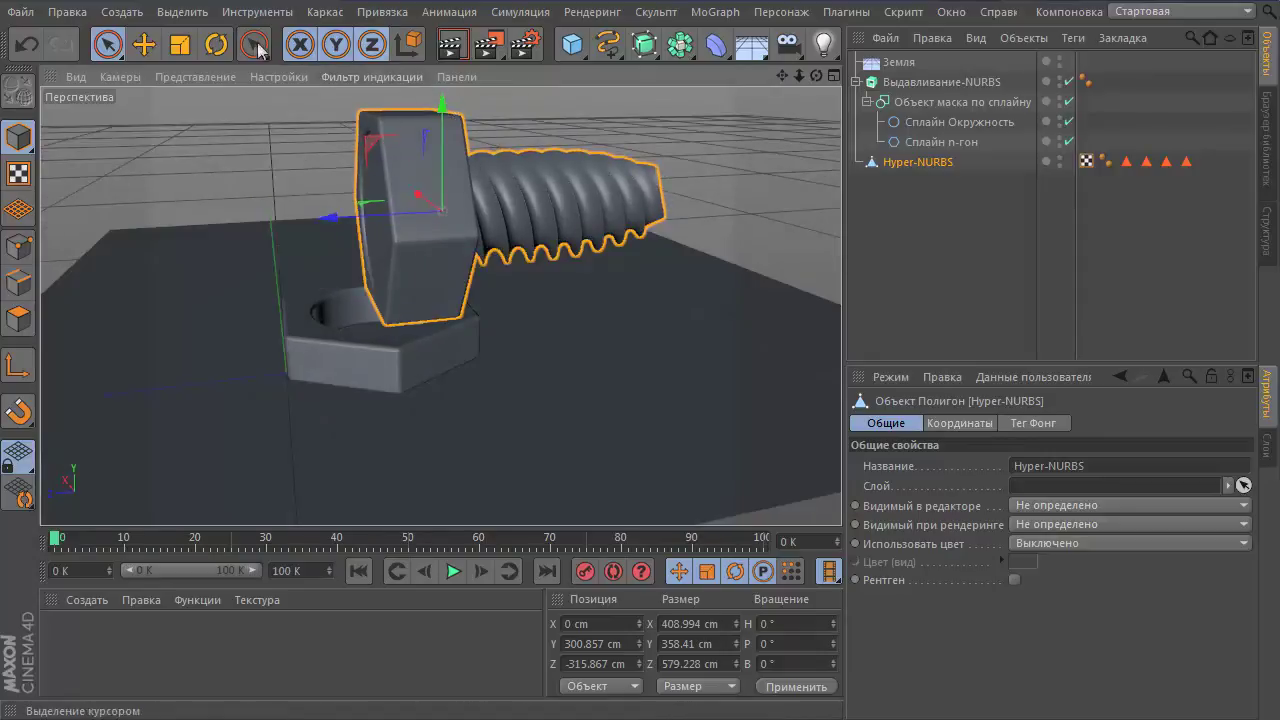
{"action": "left_click", "coordinate": [217, 44]}
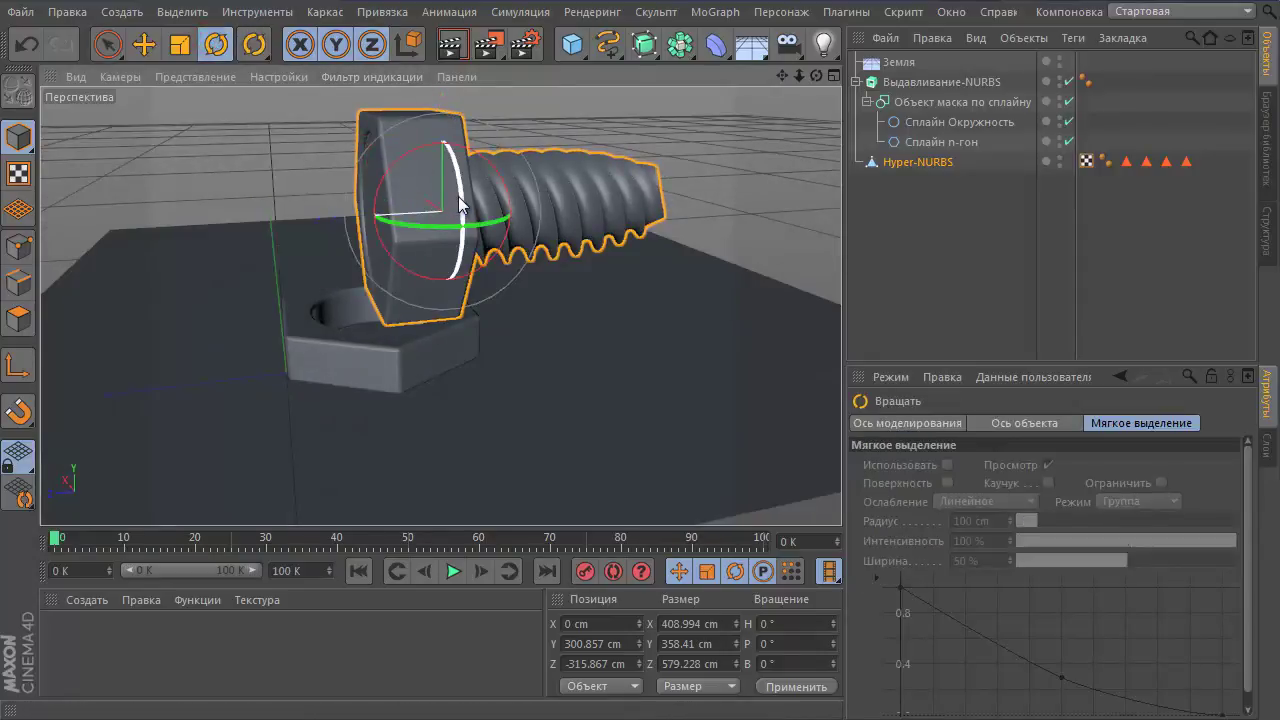
Step: Tilt the bolt about 30° and lower it onto the nut
{"action": "left_click_drag", "start_coordinate": [500, 190], "coordinate": [513, 188]}
{"action": "mouse_move", "coordinate": [527, 209]}
{"action": "left_mouse_down"}
{"action": "mouse_move", "coordinate": [535, 216]}
{"action": "mouse_move", "coordinate": [522, 192]}
{"action": "mouse_move", "coordinate": [498, 232]}
{"action": "left_mouse_up"}
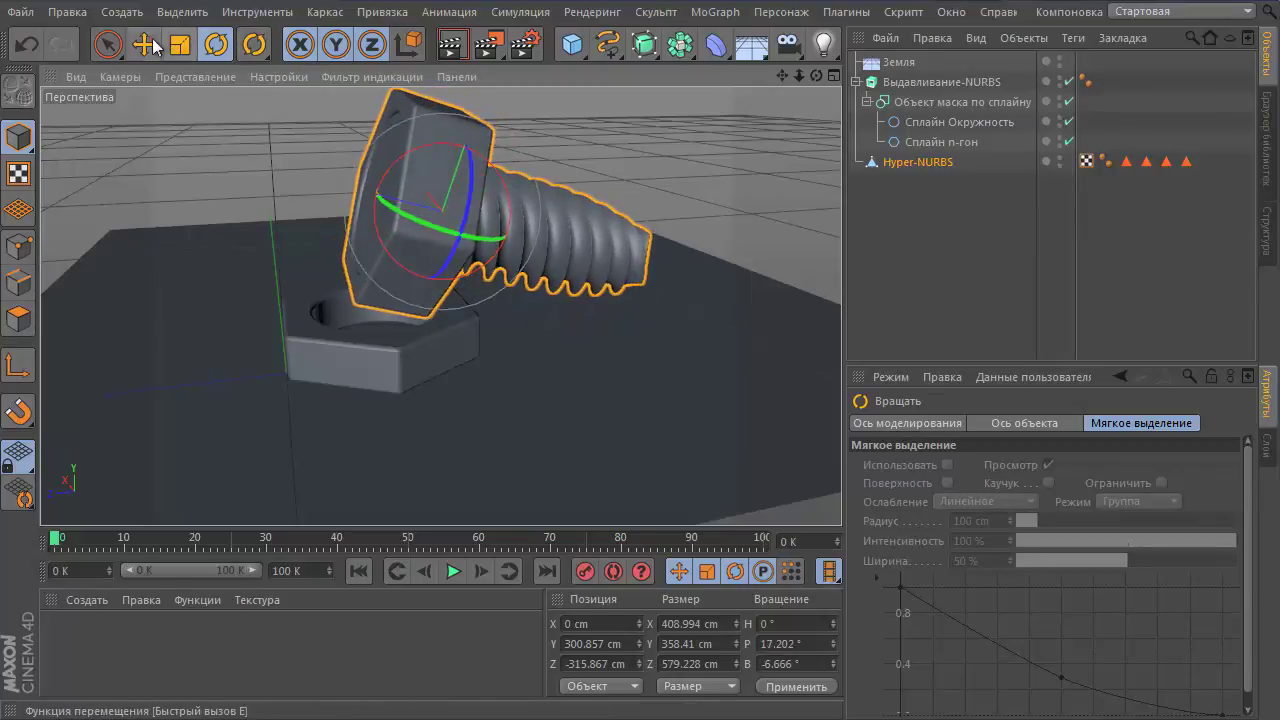
{"action": "left_click", "coordinate": [144, 44]}
{"action": "left_click_drag", "start_coordinate": [447, 195], "coordinate": [449, 234]}
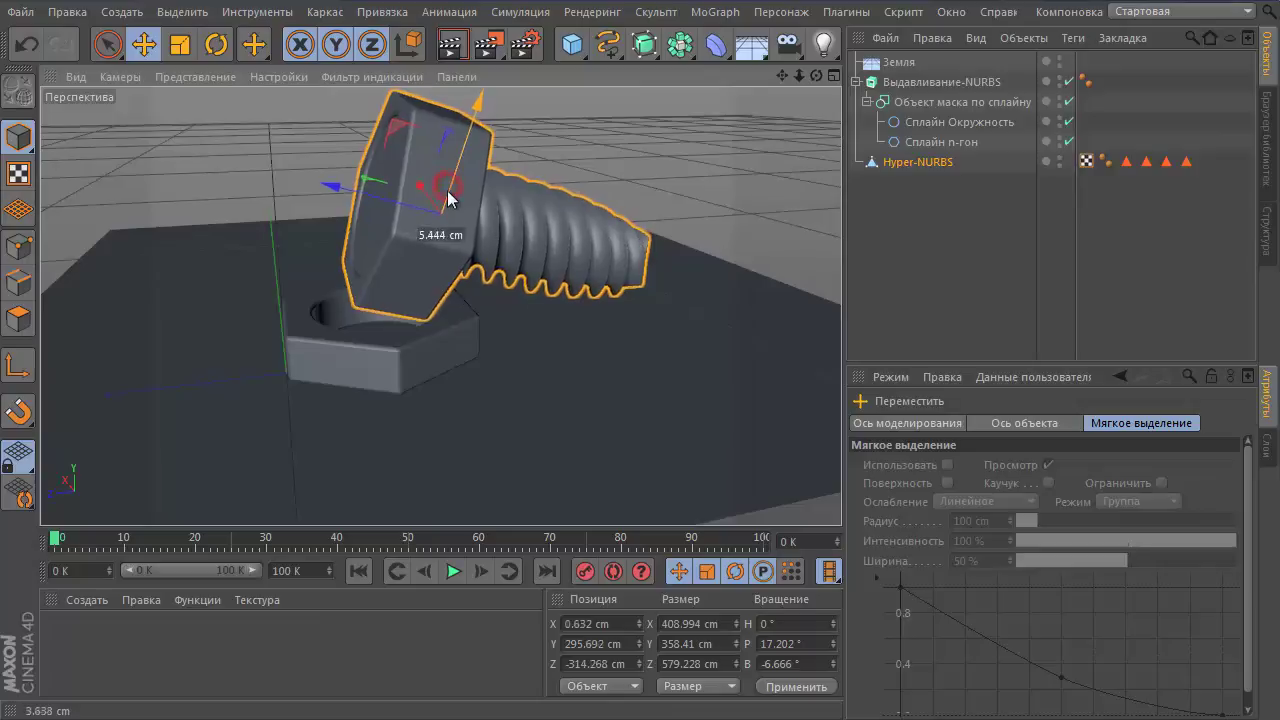
{"action": "mouse_move", "coordinate": [577, 369]}
{"action": "left_mouse_down", "text": "alt"}
{"action": "mouse_move", "coordinate": [559, 267]}
{"action": "mouse_move", "coordinate": [520, 268]}
{"action": "mouse_move", "coordinate": [531, 243]}
{"action": "left_mouse_up", "text": "alt"}
Step: Fine-tune the bolt's lean to about 29.7° and test-render the pose
{"action": "left_click", "coordinate": [216, 44]}
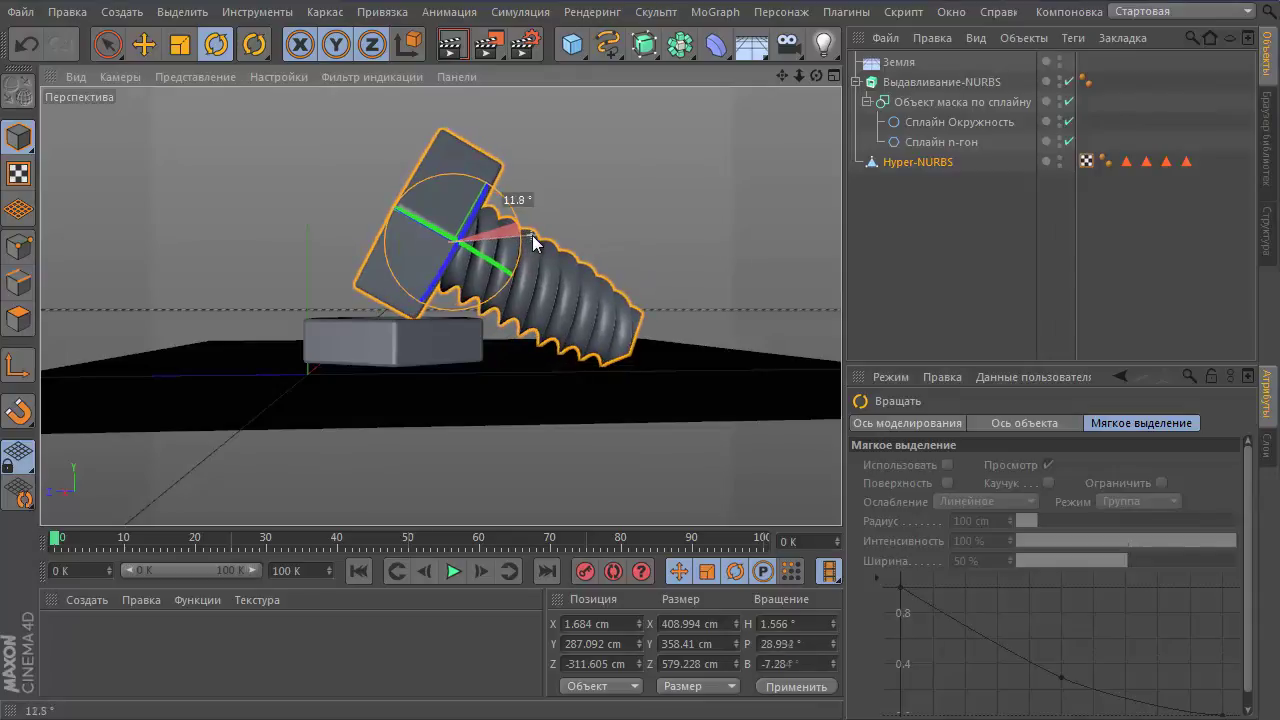
{"action": "left_click_drag", "start_coordinate": [531, 243], "coordinate": [532, 236]}
{"action": "left_click", "coordinate": [452, 44]}
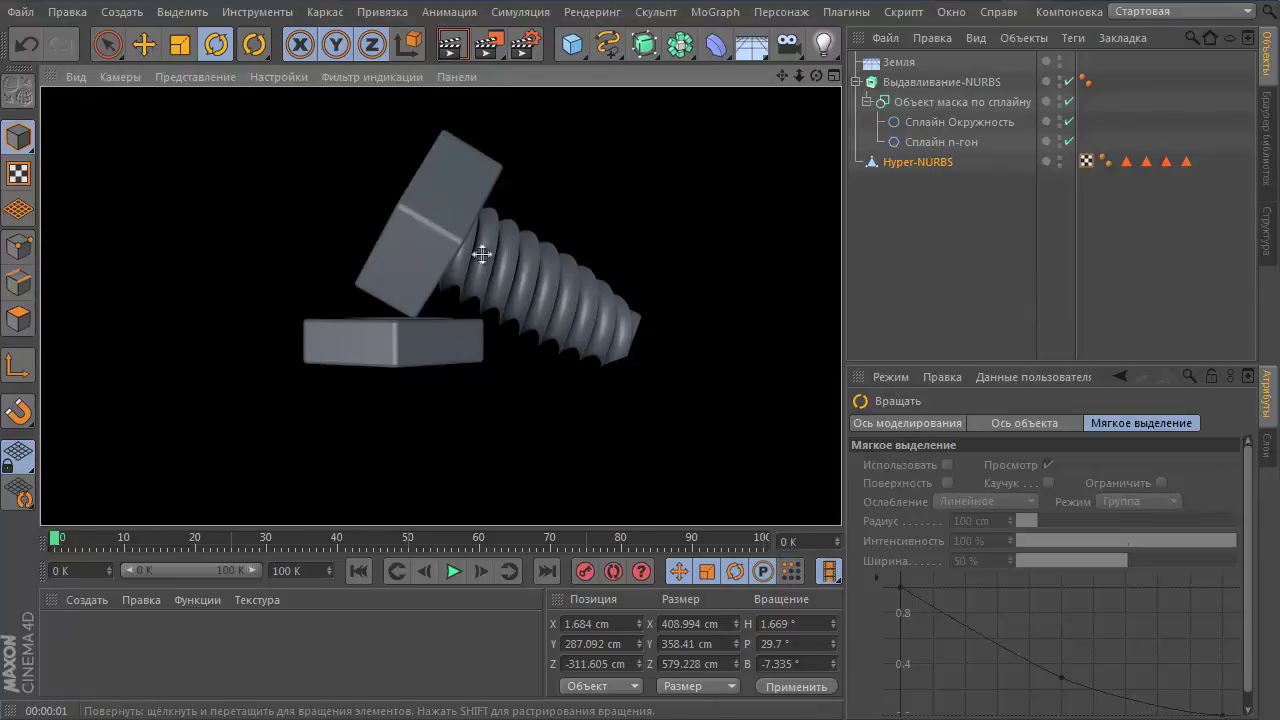
{"action": "left_click", "coordinate": [413, 335]}
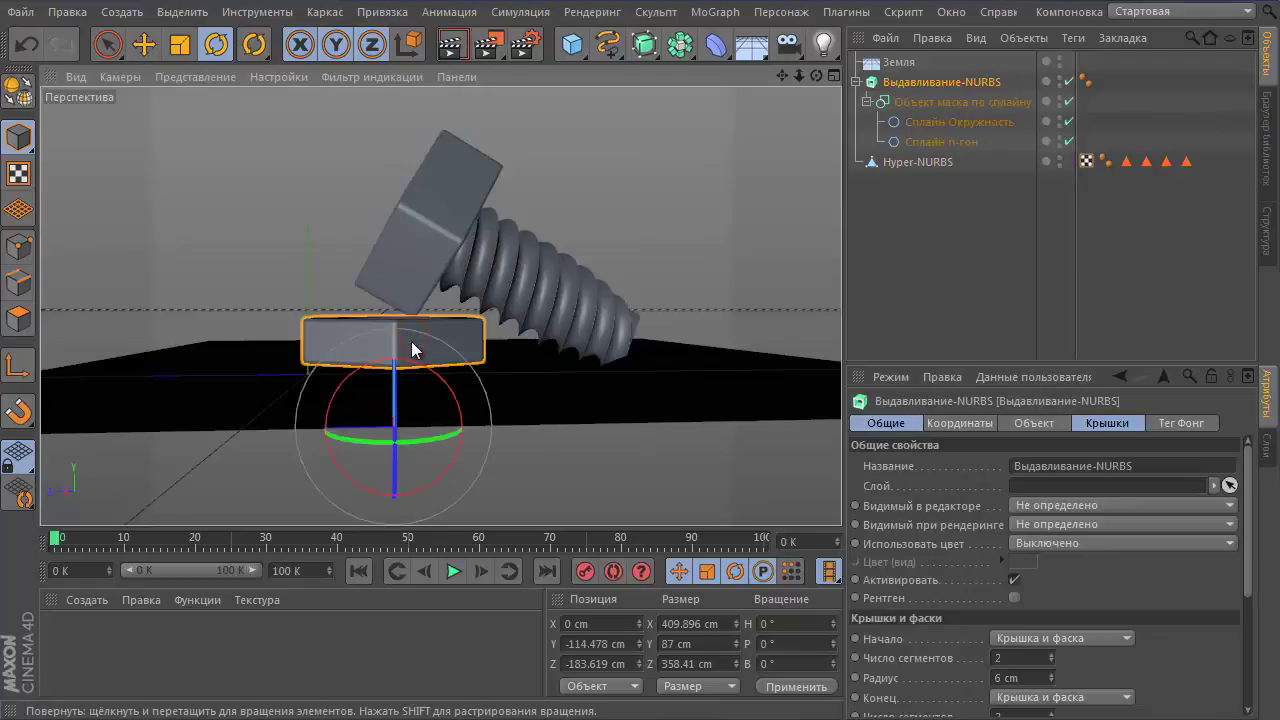
Step: Slide the nut along Z to about -77 cm so it sits under the tilted bolt head
{"action": "left_click", "coordinate": [143, 44]}
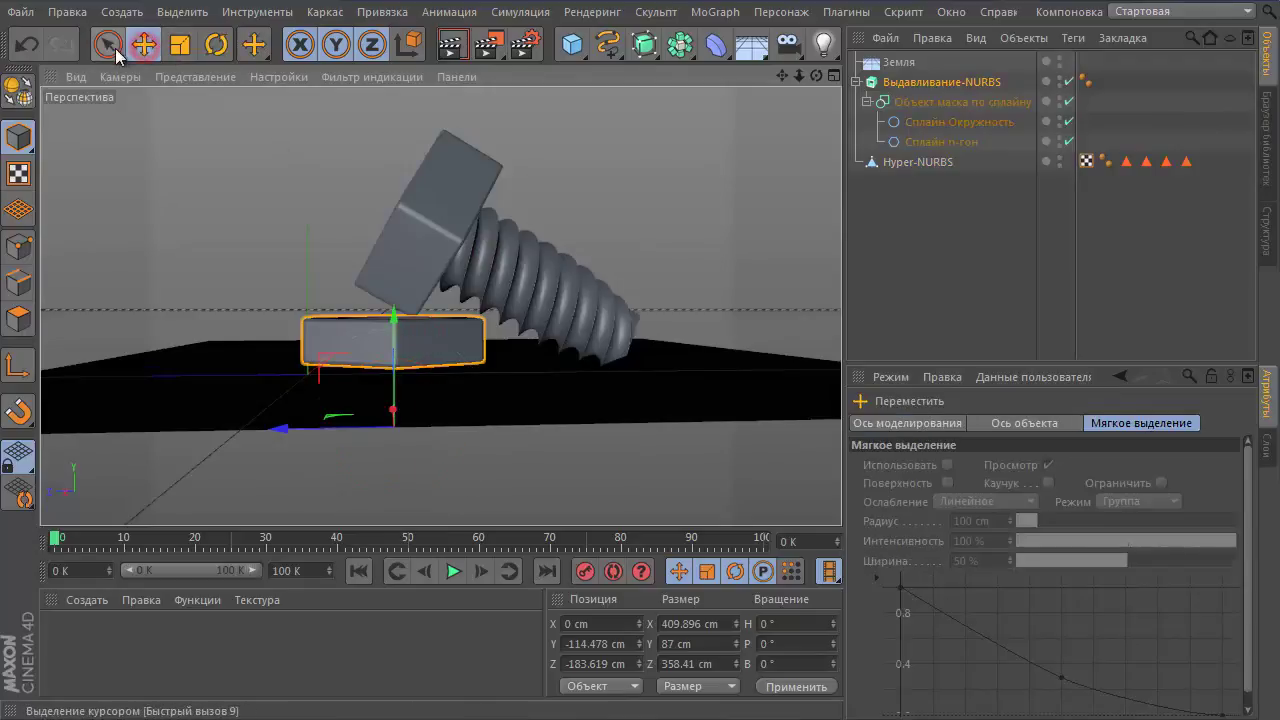
{"action": "left_click_drag", "start_coordinate": [345, 437], "coordinate": [296, 431]}
{"action": "left_click", "coordinate": [453, 43]}
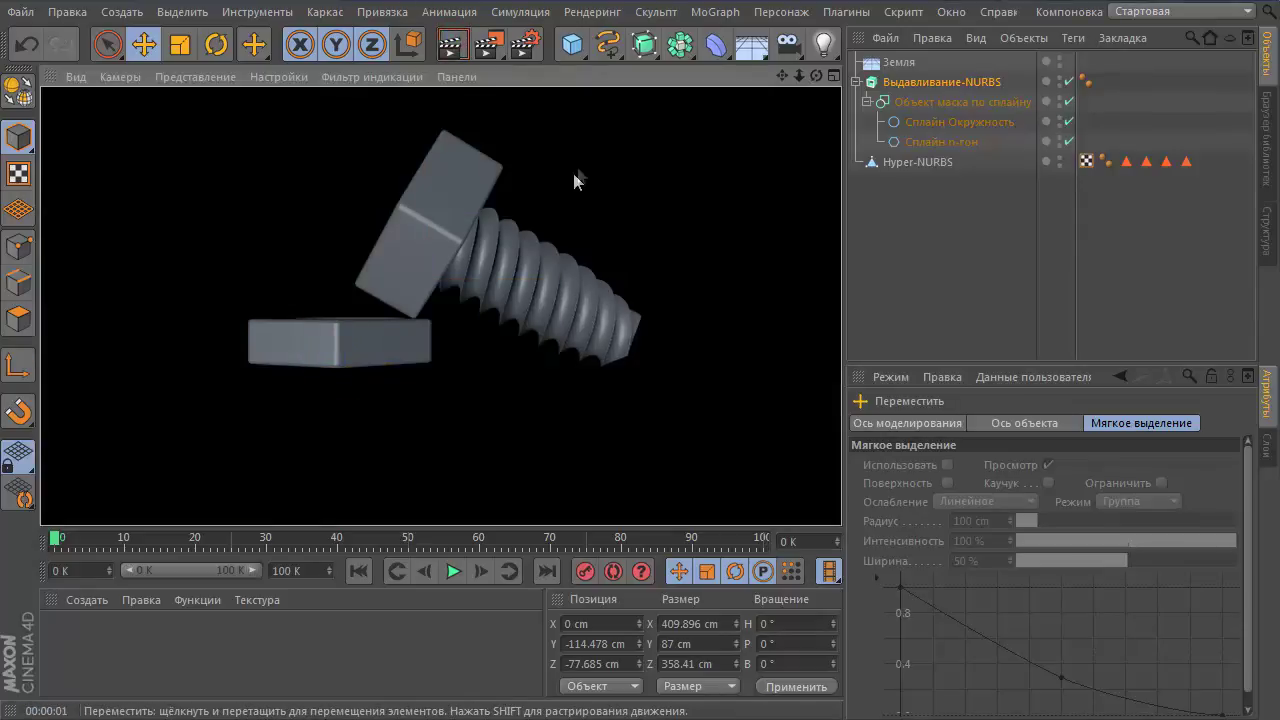
Step: Orbit the view down over the floor and render it
{"action": "left_click", "coordinate": [548, 212]}
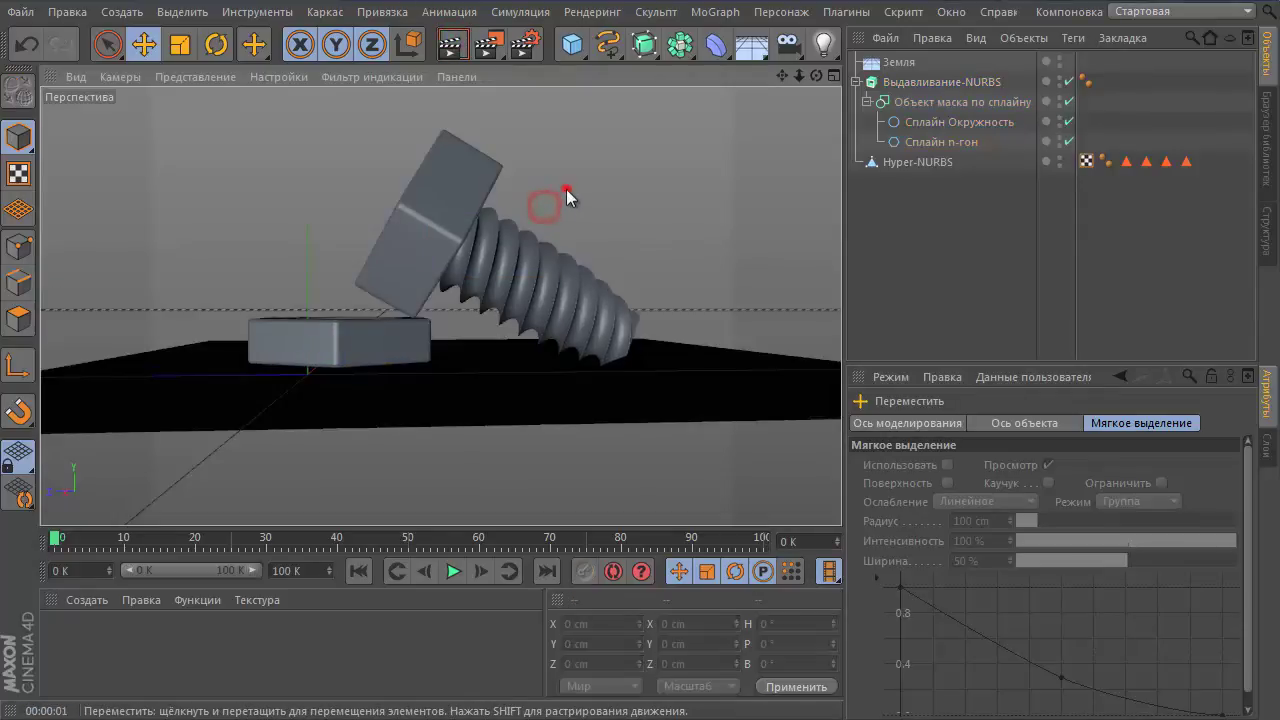
{"action": "left_click_drag", "start_coordinate": [573, 234], "coordinate": [574, 365], "text": "alt"}
{"action": "left_click_drag", "start_coordinate": [529, 166], "coordinate": [460, 58], "text": "alt"}
{"action": "left_click", "coordinate": [461, 60]}
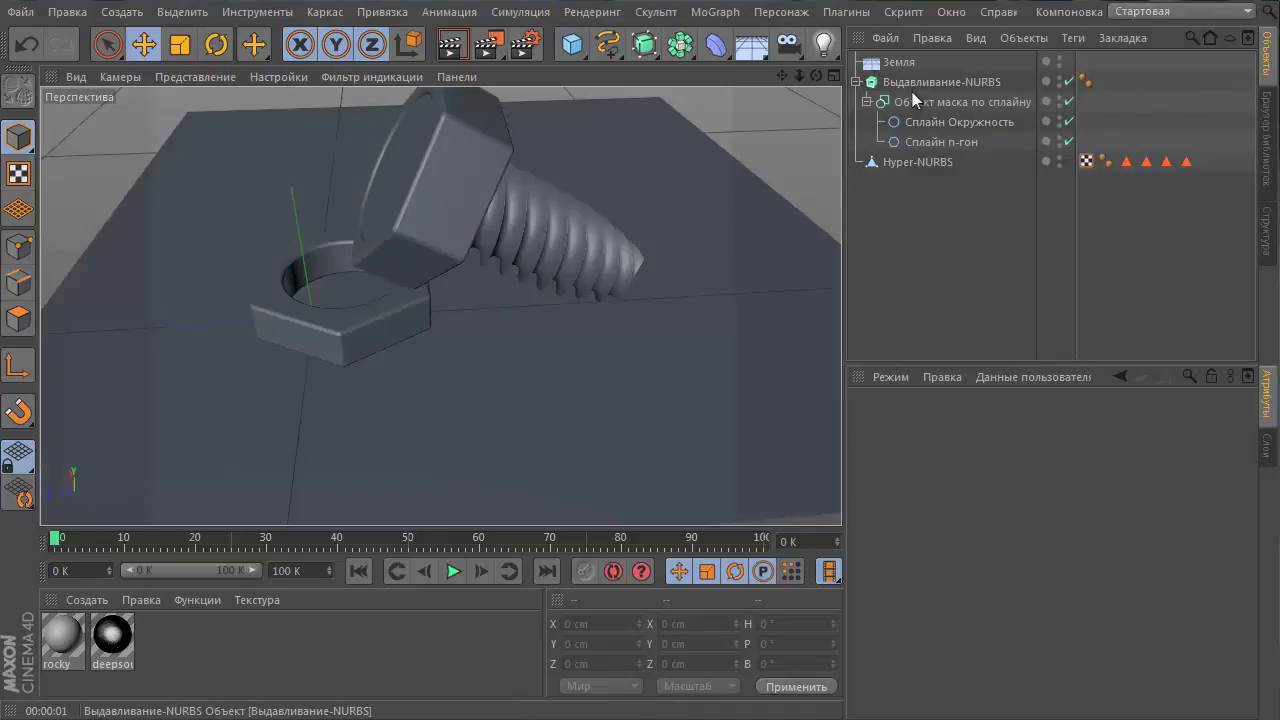
Step: Open the Library Browser and add the stripes material from Beeple's Textures to the scene
{"action": "left_click", "coordinate": [951, 12]}
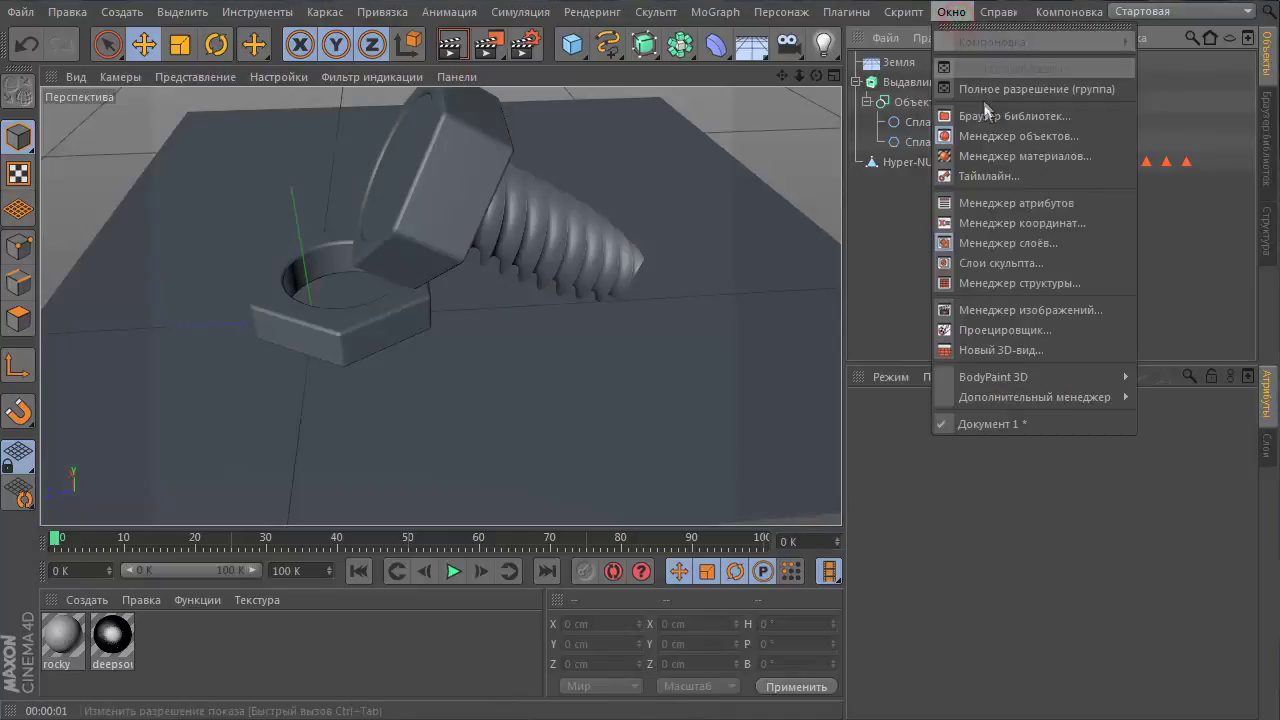
{"action": "left_click", "coordinate": [985, 117]}
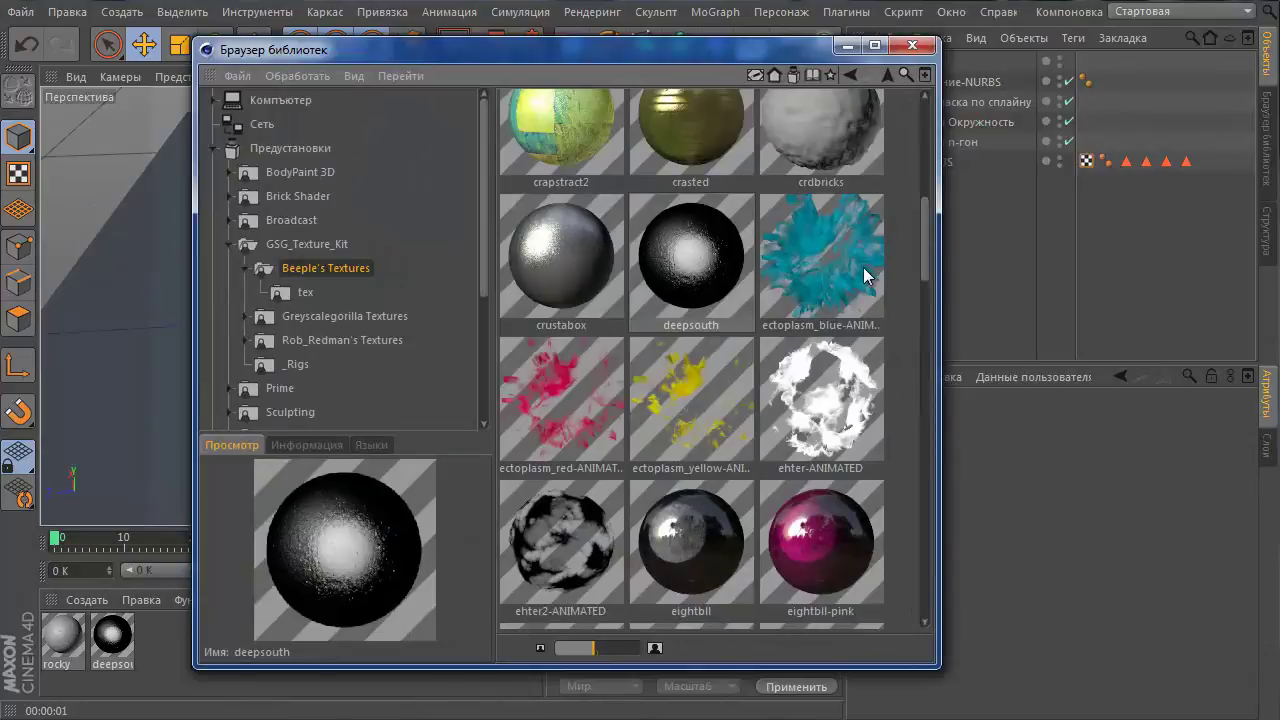
{"action": "mouse_move", "coordinate": [924, 257]}
{"action": "left_mouse_down"}
{"action": "mouse_move", "coordinate": [920, 380]}
{"action": "mouse_move", "coordinate": [876, 589]}
{"action": "mouse_move", "coordinate": [888, 225]}
{"action": "mouse_move", "coordinate": [835, 565]}
{"action": "left_mouse_up"}
{"action": "scroll", "coordinate": [834, 556], "scroll_direction": "up", "scroll_amount": 1}
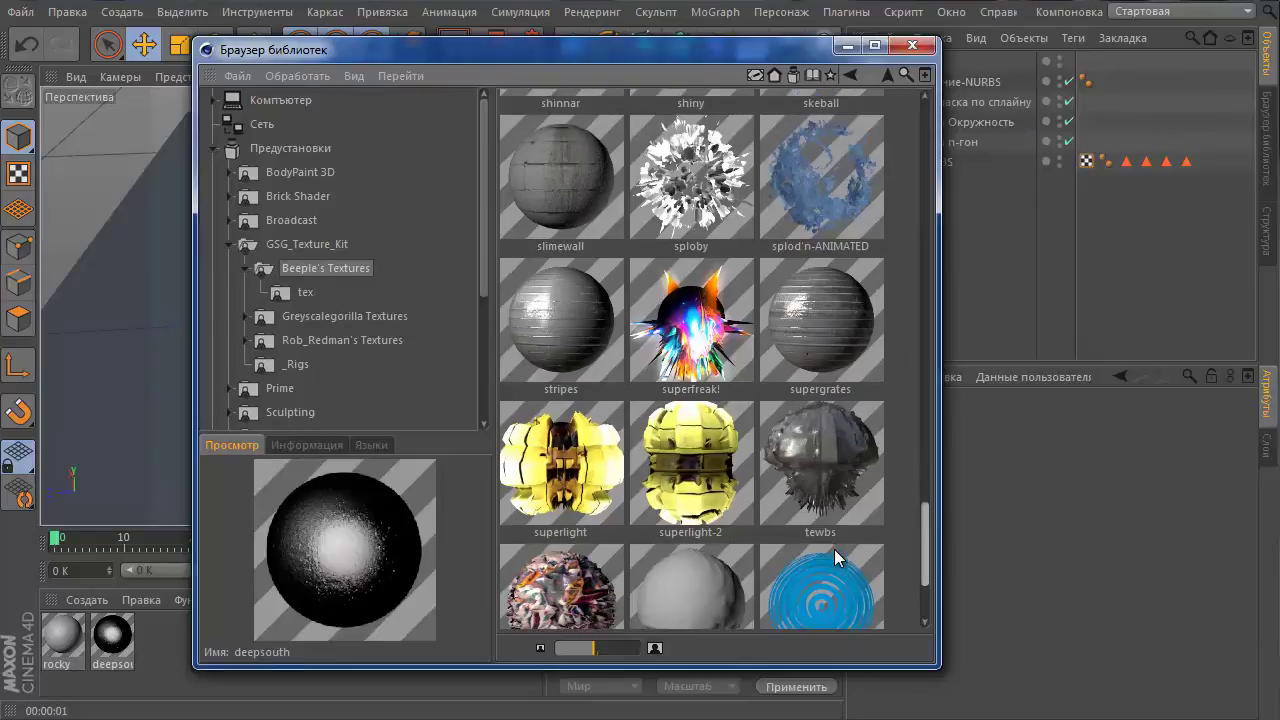
{"action": "left_click_drag", "start_coordinate": [586, 313], "coordinate": [170, 640]}
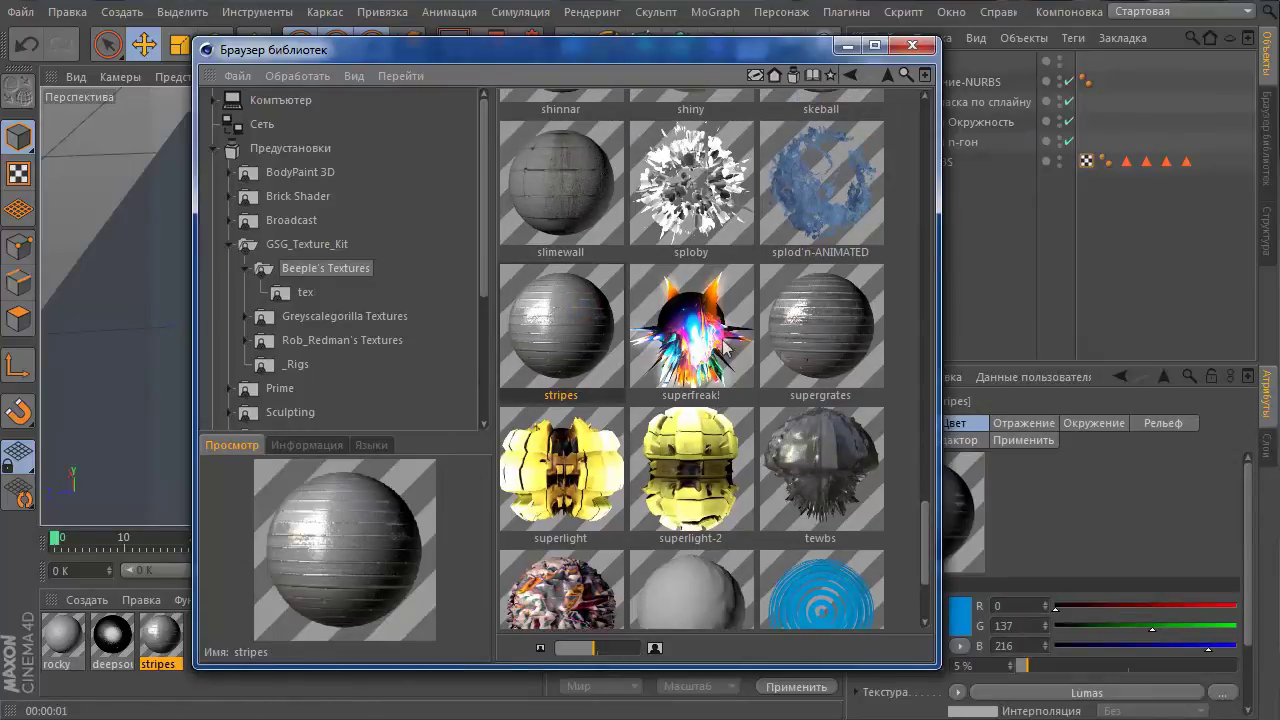
Step: Add the deepsouth material to the scene as well and close the library browser
{"action": "left_click_drag", "start_coordinate": [929, 509], "coordinate": [931, 189]}
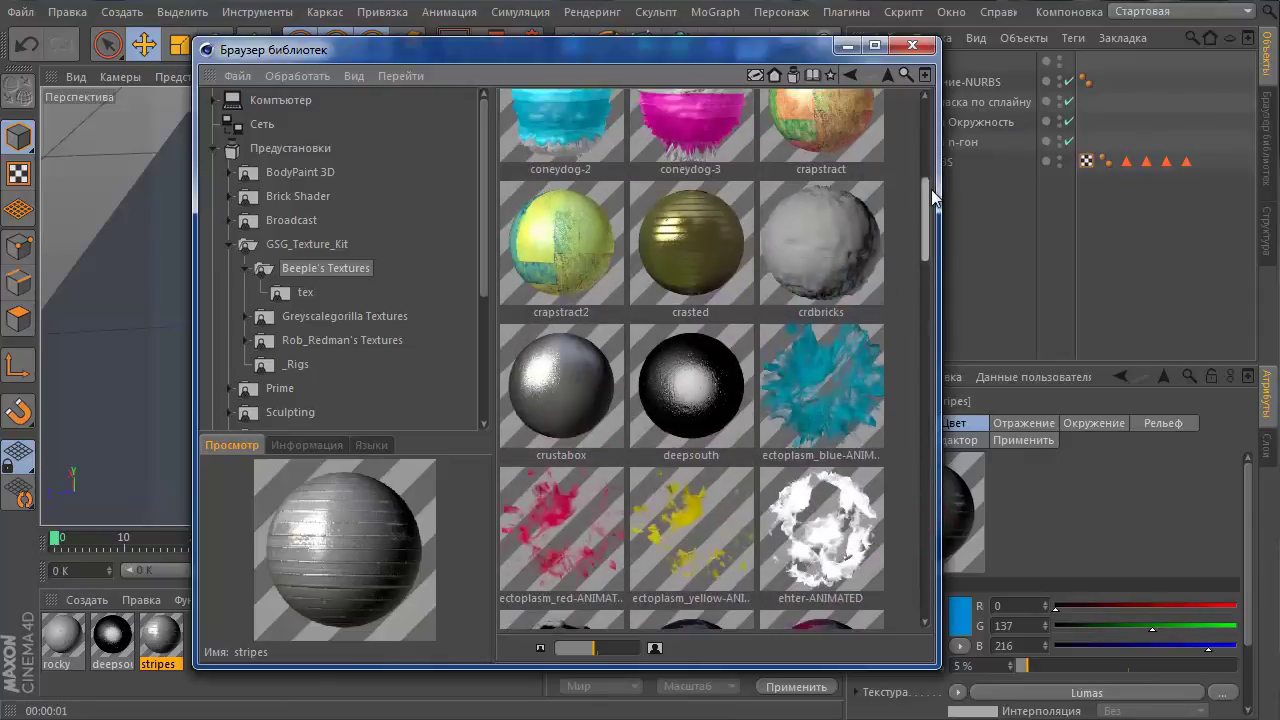
{"action": "mouse_move", "coordinate": [930, 250]}
{"action": "left_mouse_down"}
{"action": "mouse_move", "coordinate": [929, 150]}
{"action": "mouse_move", "coordinate": [927, 243]}
{"action": "left_mouse_up"}
{"action": "left_click", "coordinate": [677, 360]}
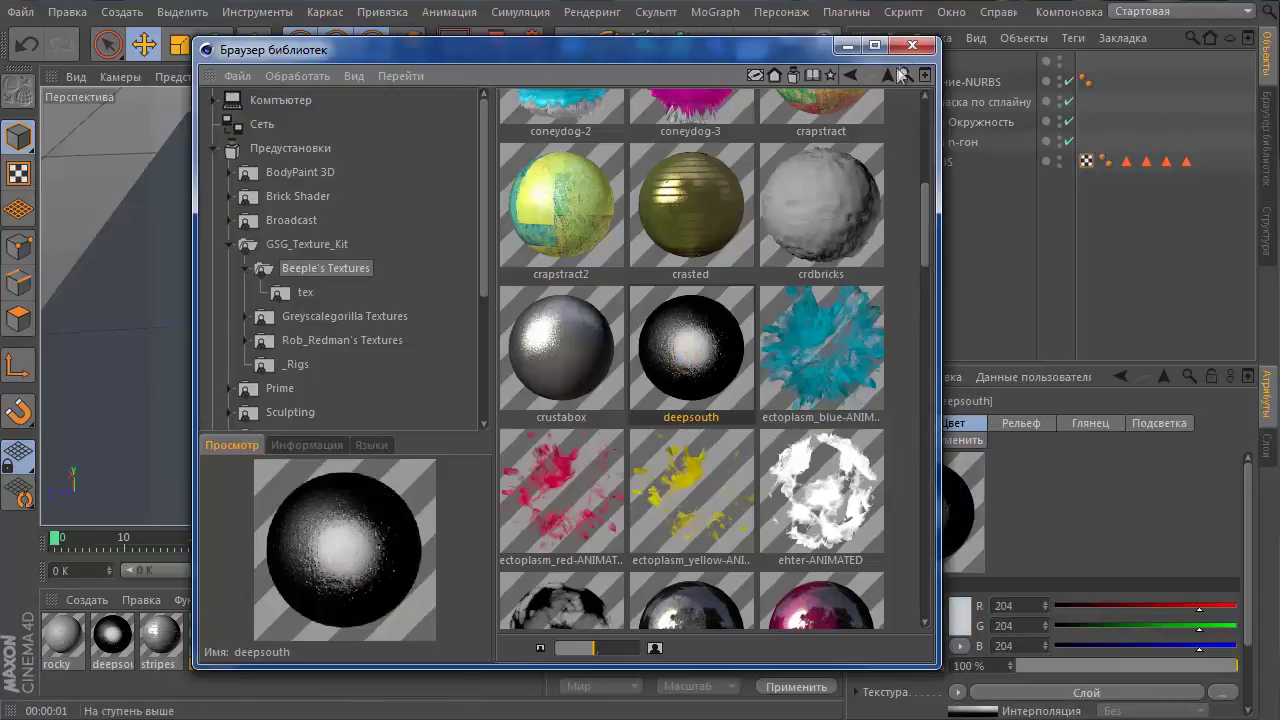
{"action": "left_click", "coordinate": [912, 45]}
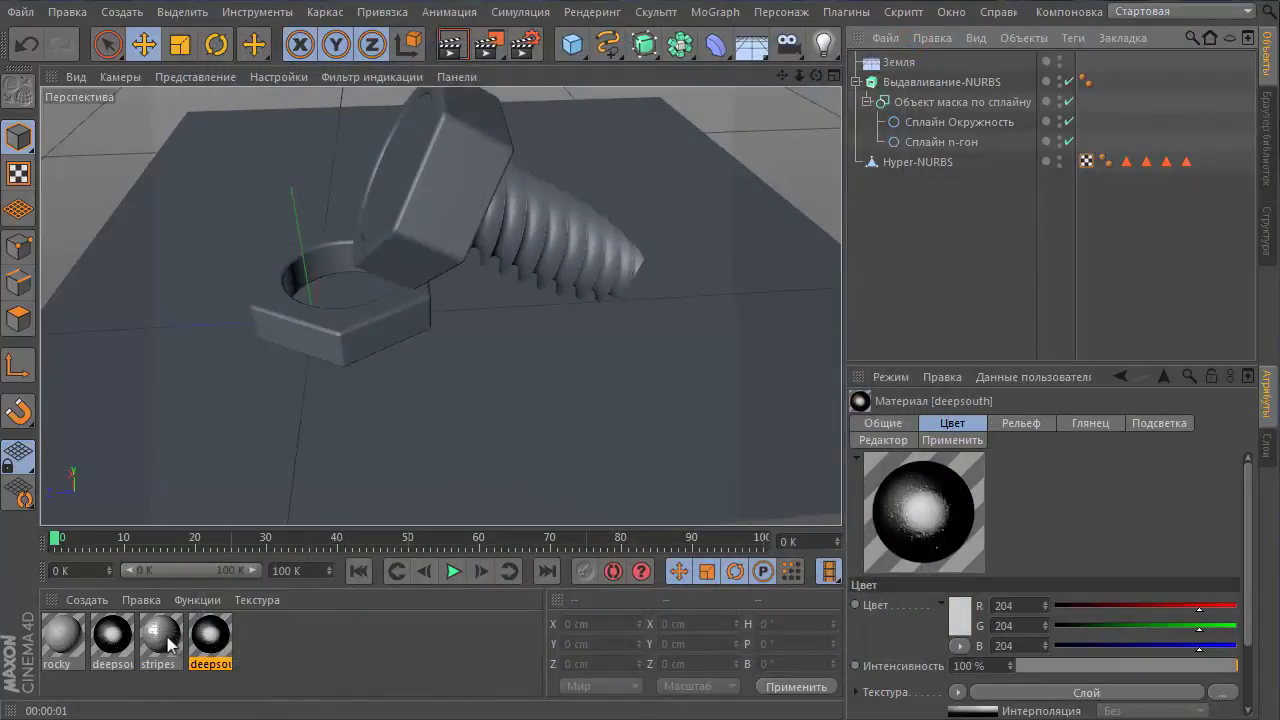
Step: Apply the stripes material to the Extrude-NURBS nut and the Hyper-NURBS bolt
{"action": "left_click_drag", "start_coordinate": [170, 645], "coordinate": [945, 90]}
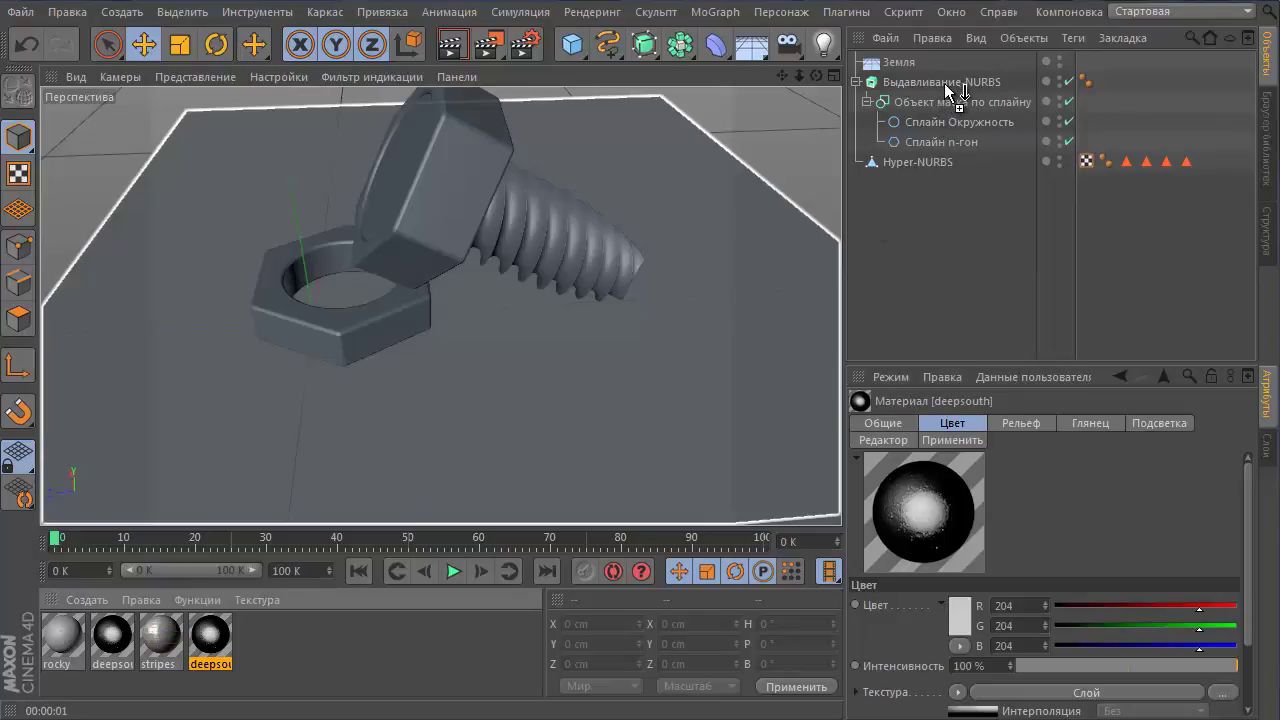
{"action": "left_click_drag", "start_coordinate": [946, 87], "coordinate": [950, 87]}
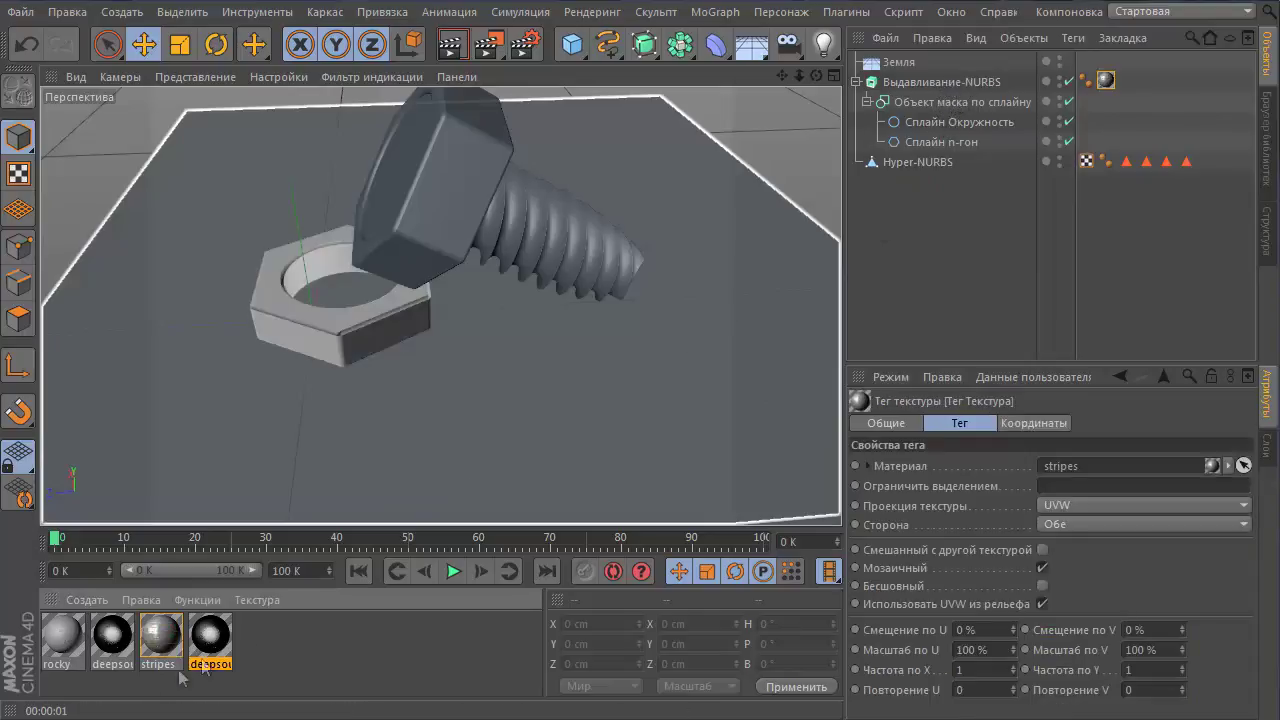
{"action": "left_click_drag", "start_coordinate": [172, 645], "coordinate": [945, 180]}
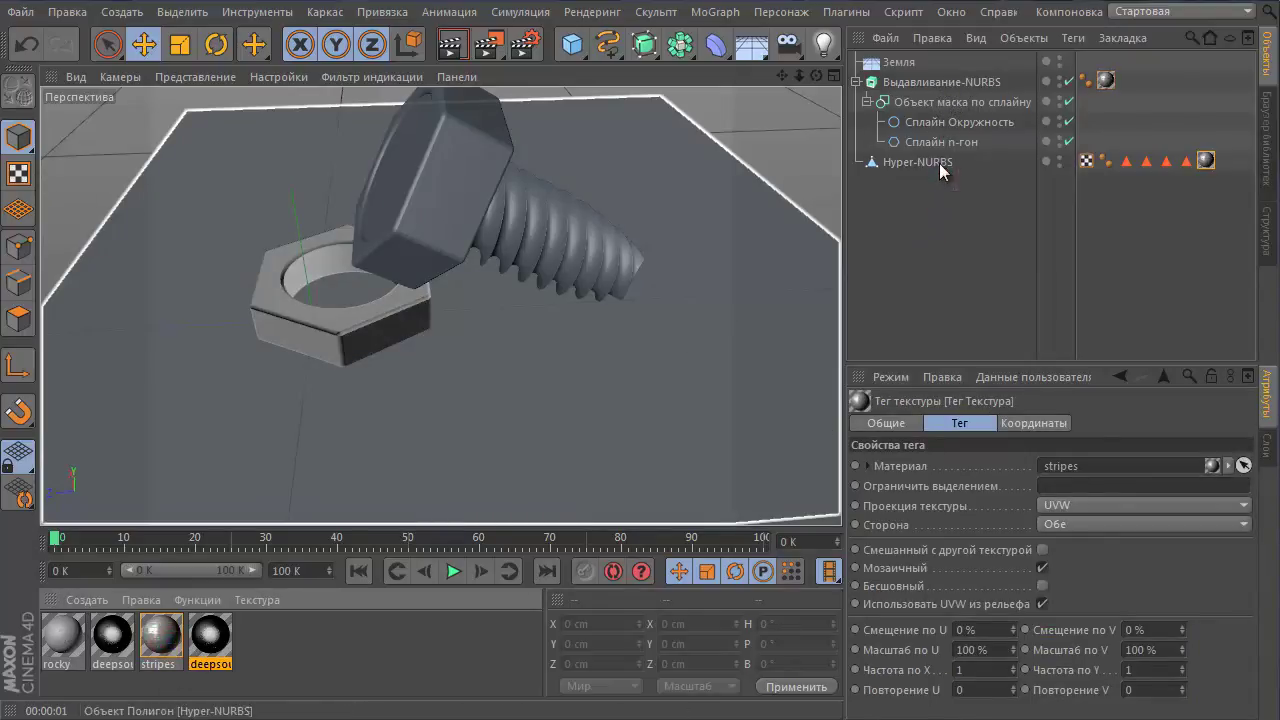
{"action": "left_click_drag", "start_coordinate": [210, 640], "coordinate": [436, 407]}
Step: Render the textured scene, then pull the view back to show more floor
{"action": "left_click", "coordinate": [455, 44]}
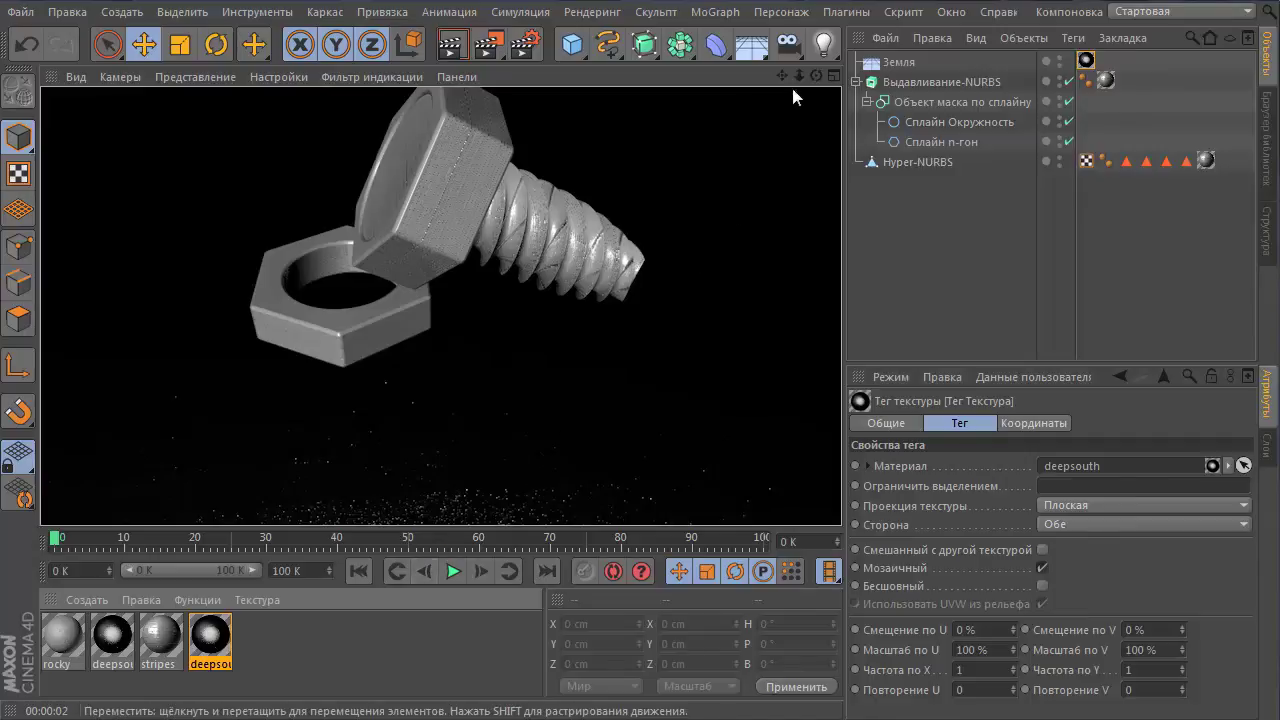
{"action": "left_click_drag", "start_coordinate": [803, 76], "coordinate": [485, 398]}
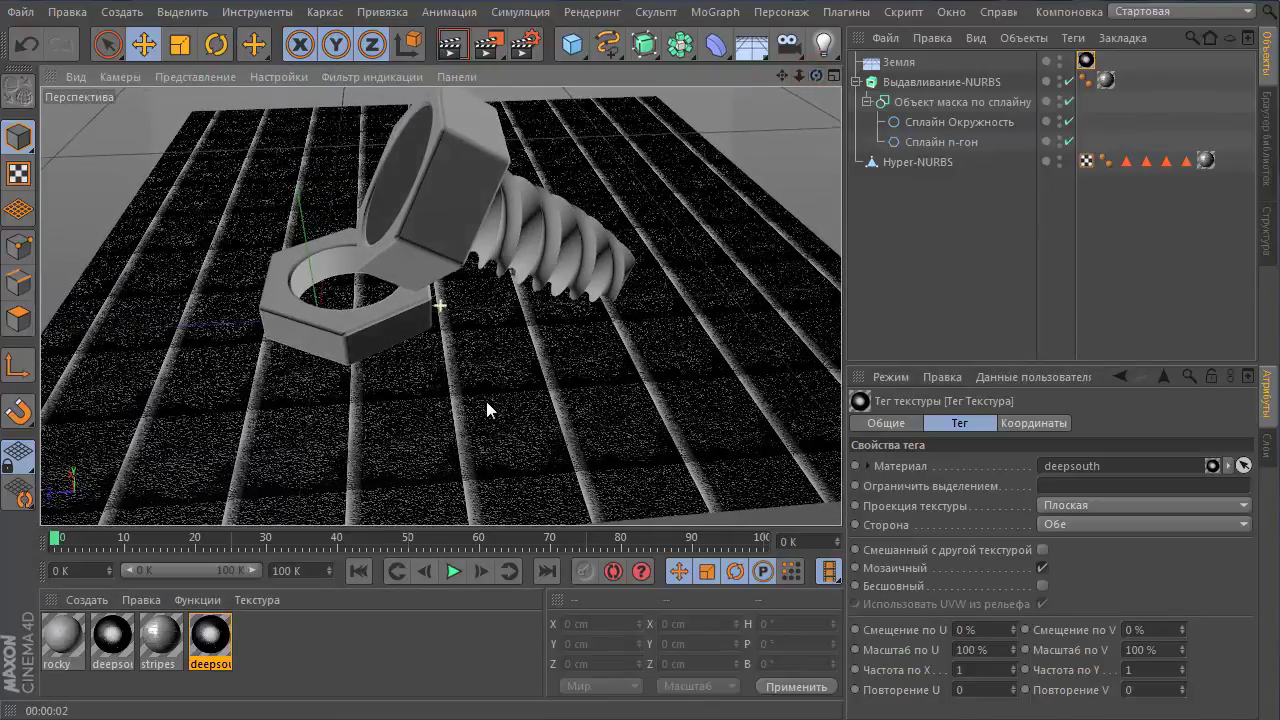
{"action": "mouse_move", "coordinate": [800, 76]}
{"action": "left_mouse_down"}
{"action": "mouse_move", "coordinate": [782, 76]}
{"action": "mouse_move", "coordinate": [486, 400]}
{"action": "left_mouse_up"}
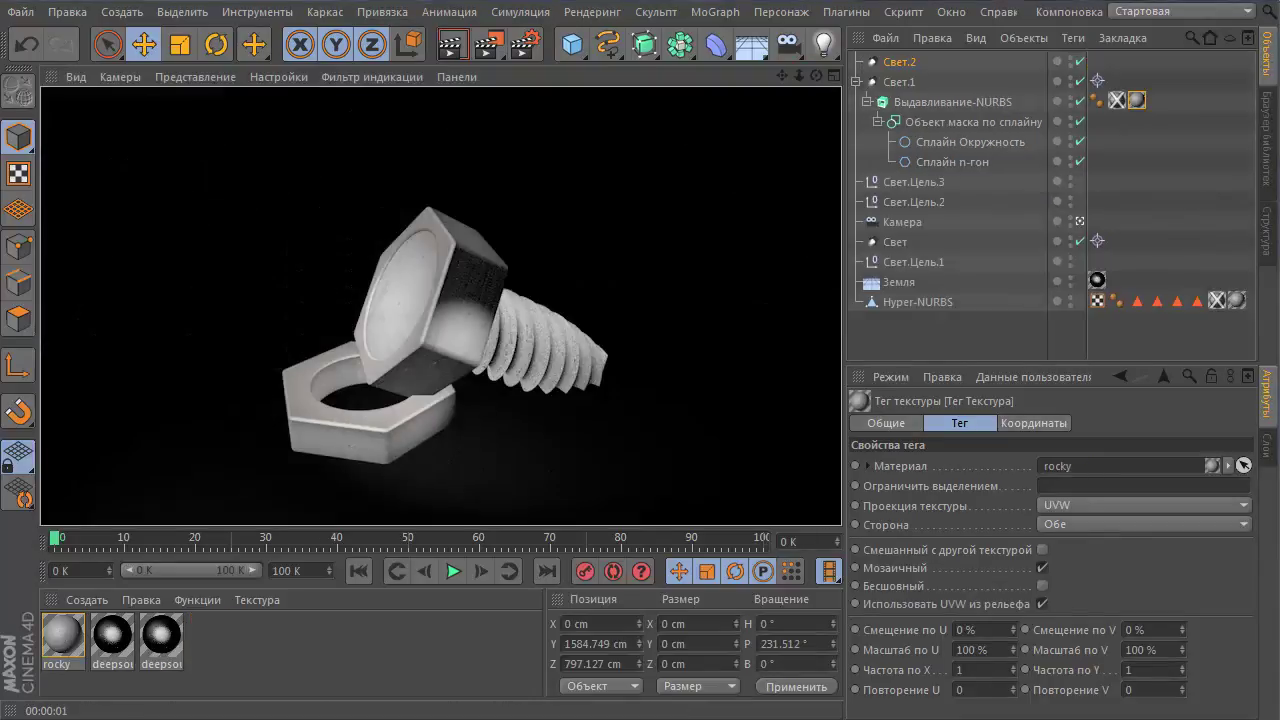